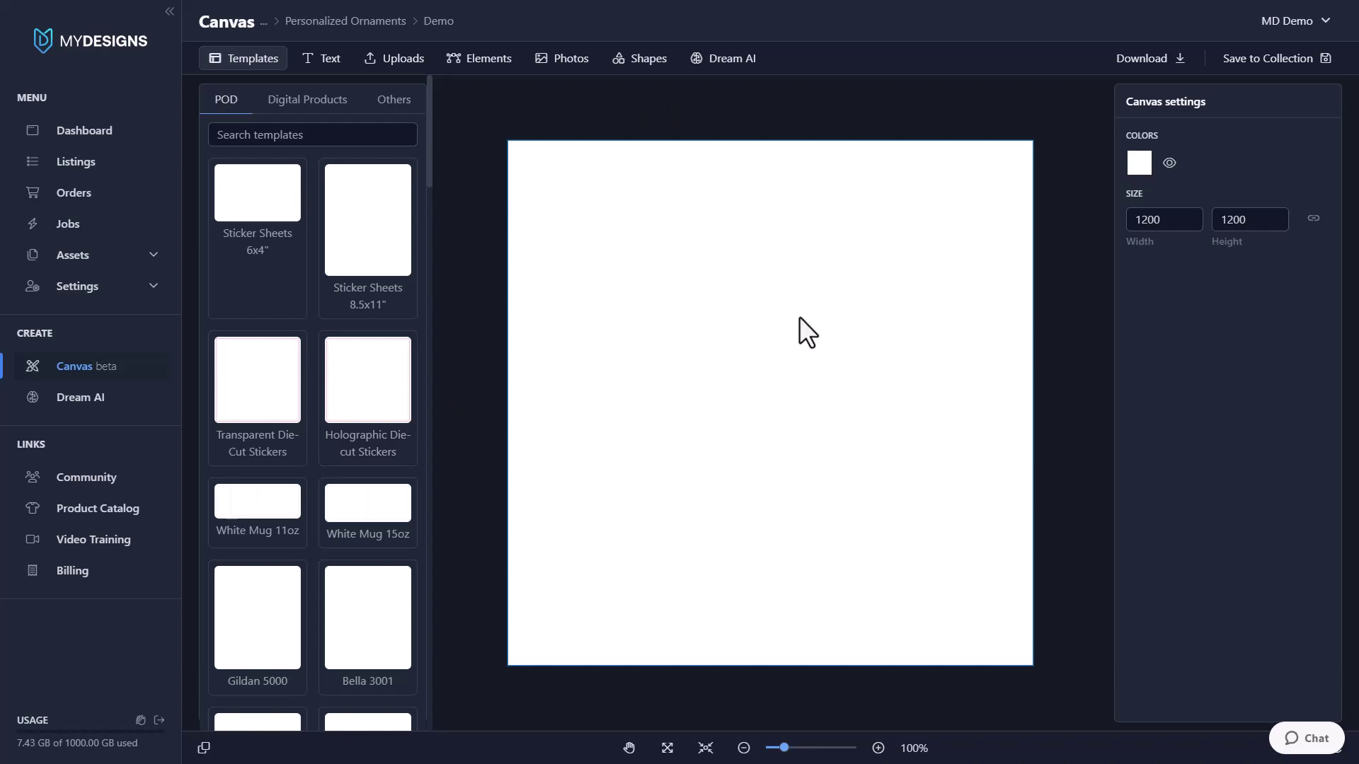
Apply the Round Aluminum Ornament template, found by searching templates for 'alum'
click(326, 138)
text(alum)
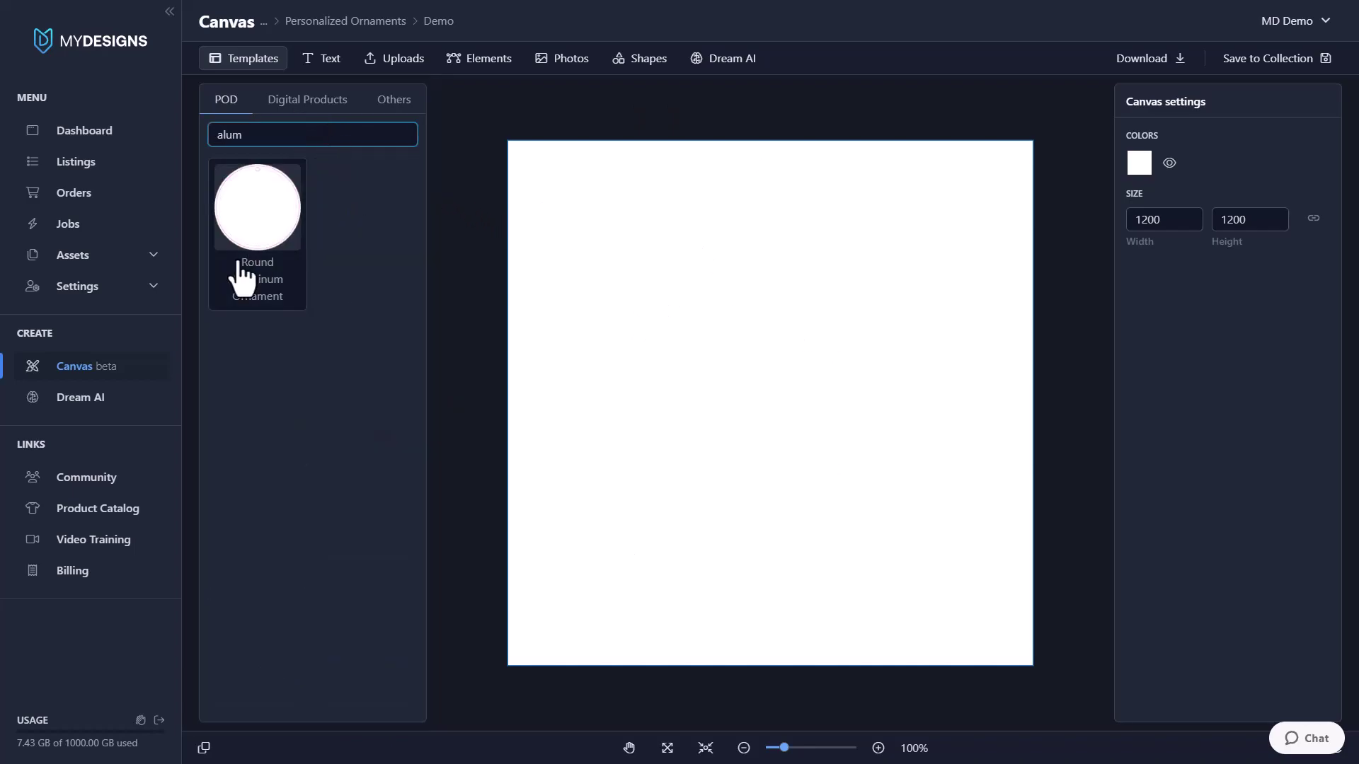
click(258, 212)
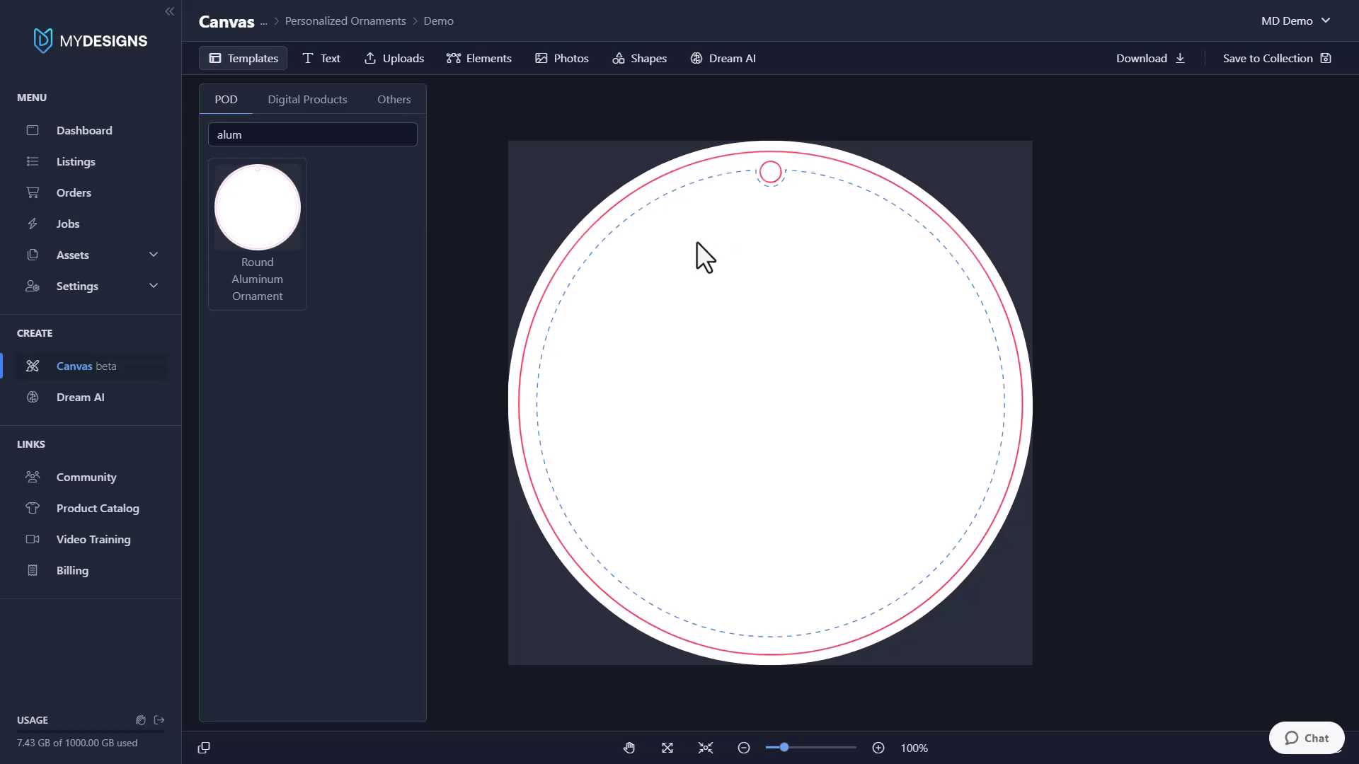
Place the uploaded deer-and-floral-wreath image on the ornament, resized and centred inside the circle
click(398, 61)
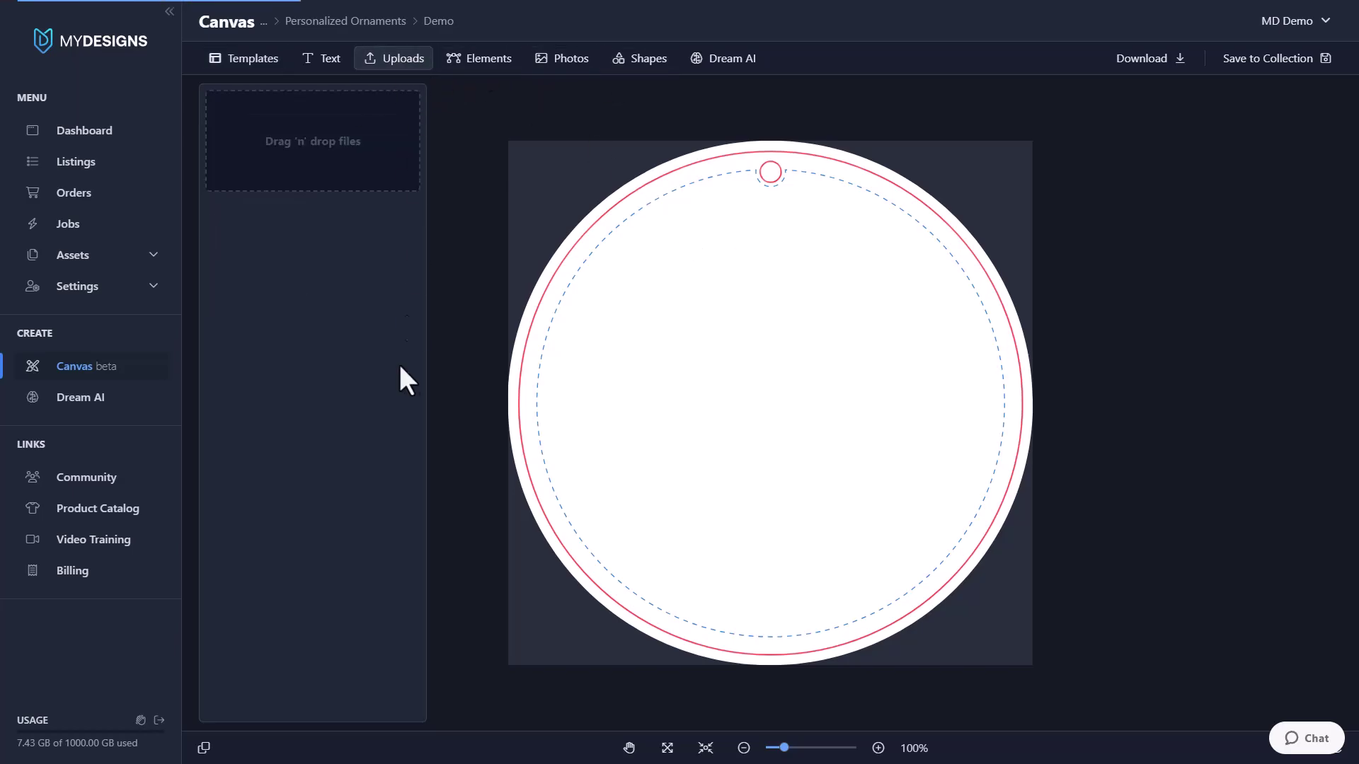
click(269, 291)
drag(737, 394, 607, 259)
drag(819, 448, 826, 543)
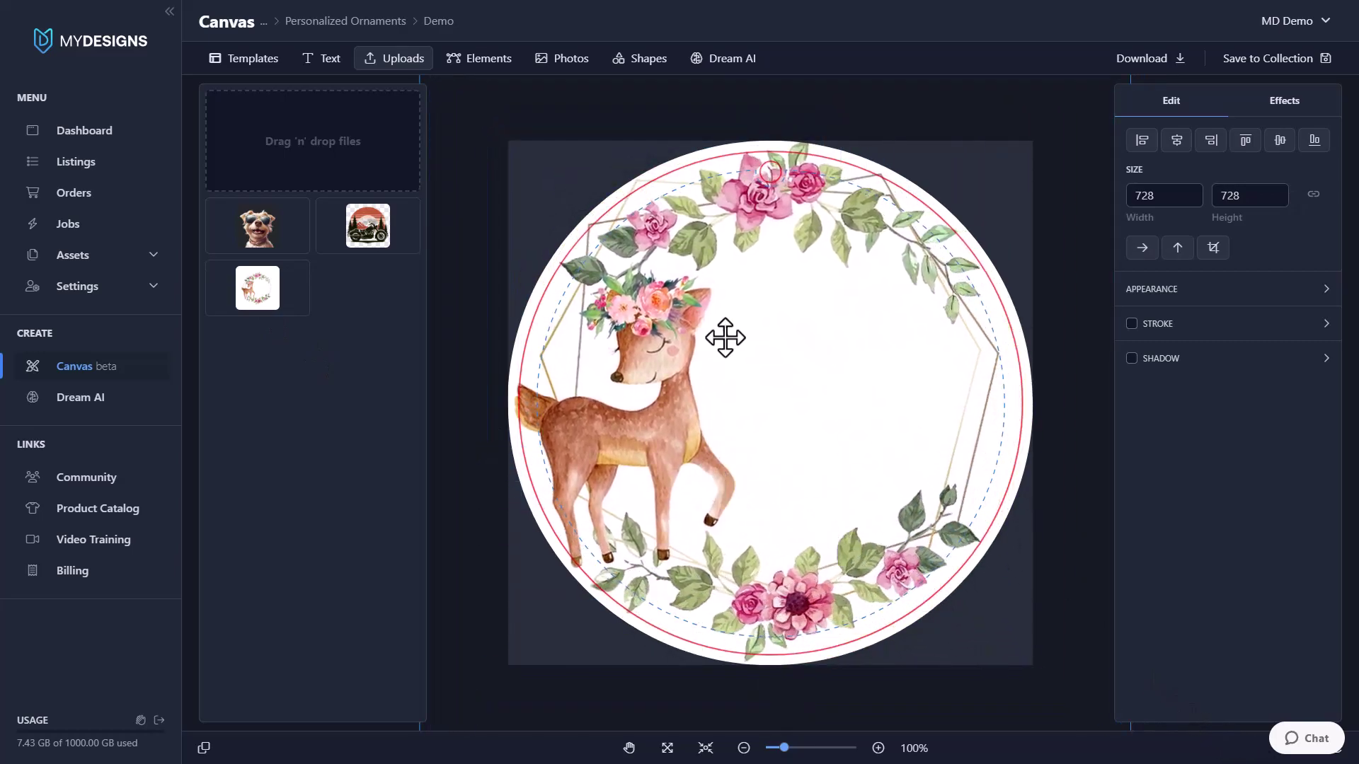
drag(600, 229, 630, 266)
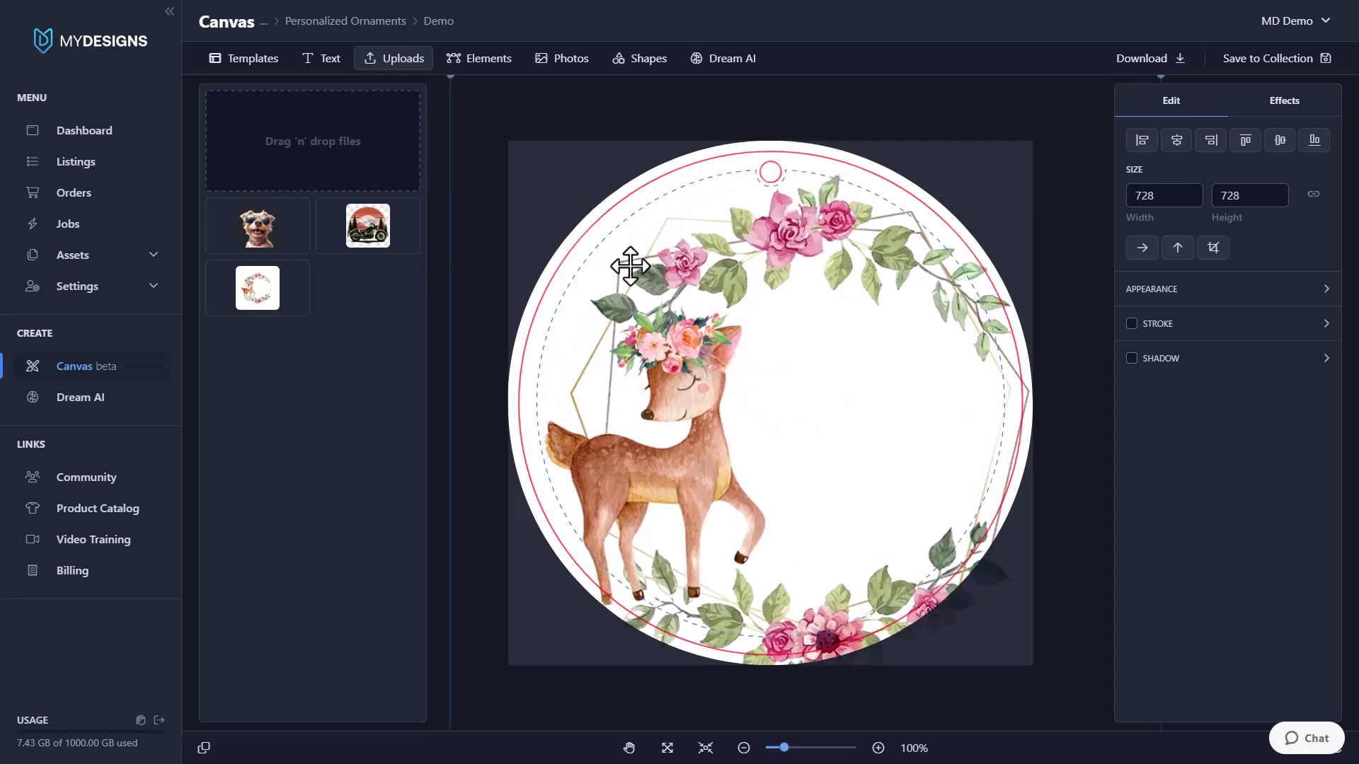
drag(458, 127, 661, 203)
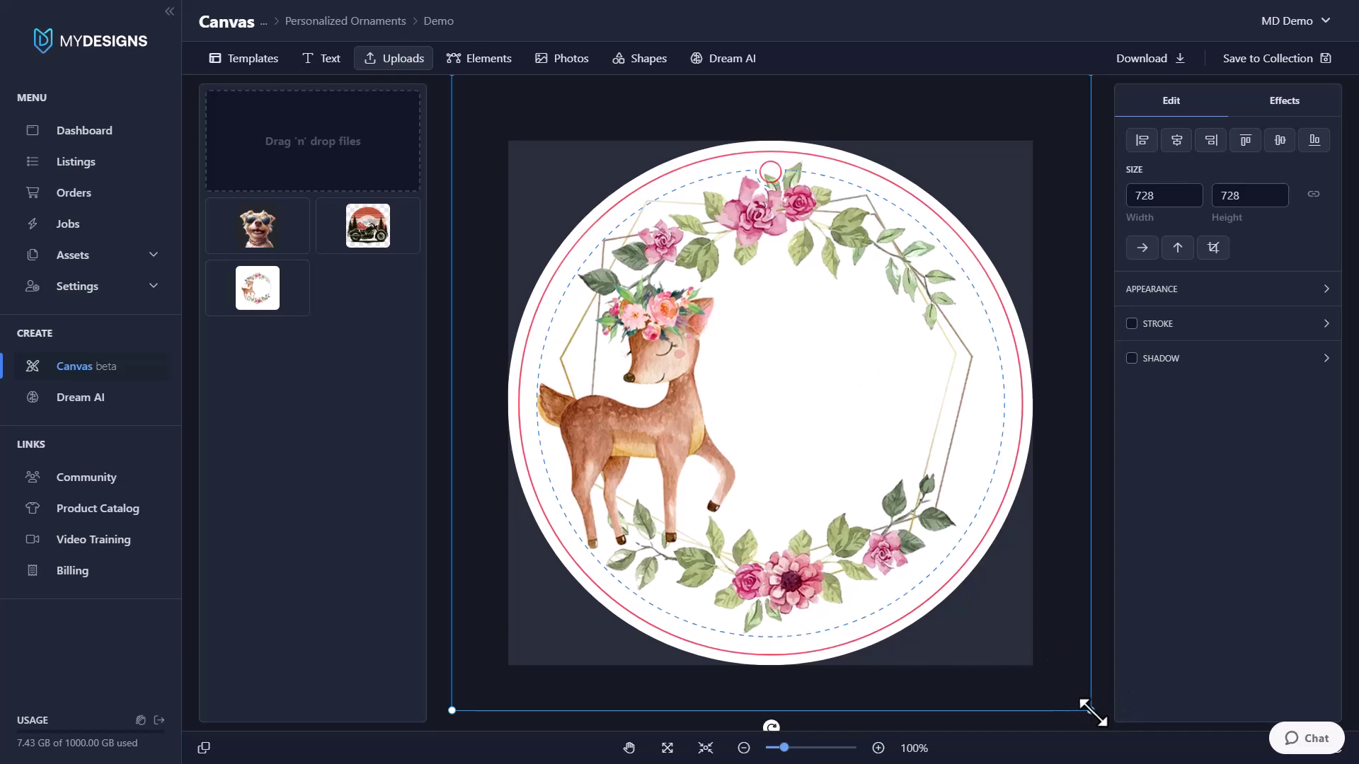
drag(1092, 713, 1139, 740)
drag(885, 460, 840, 443)
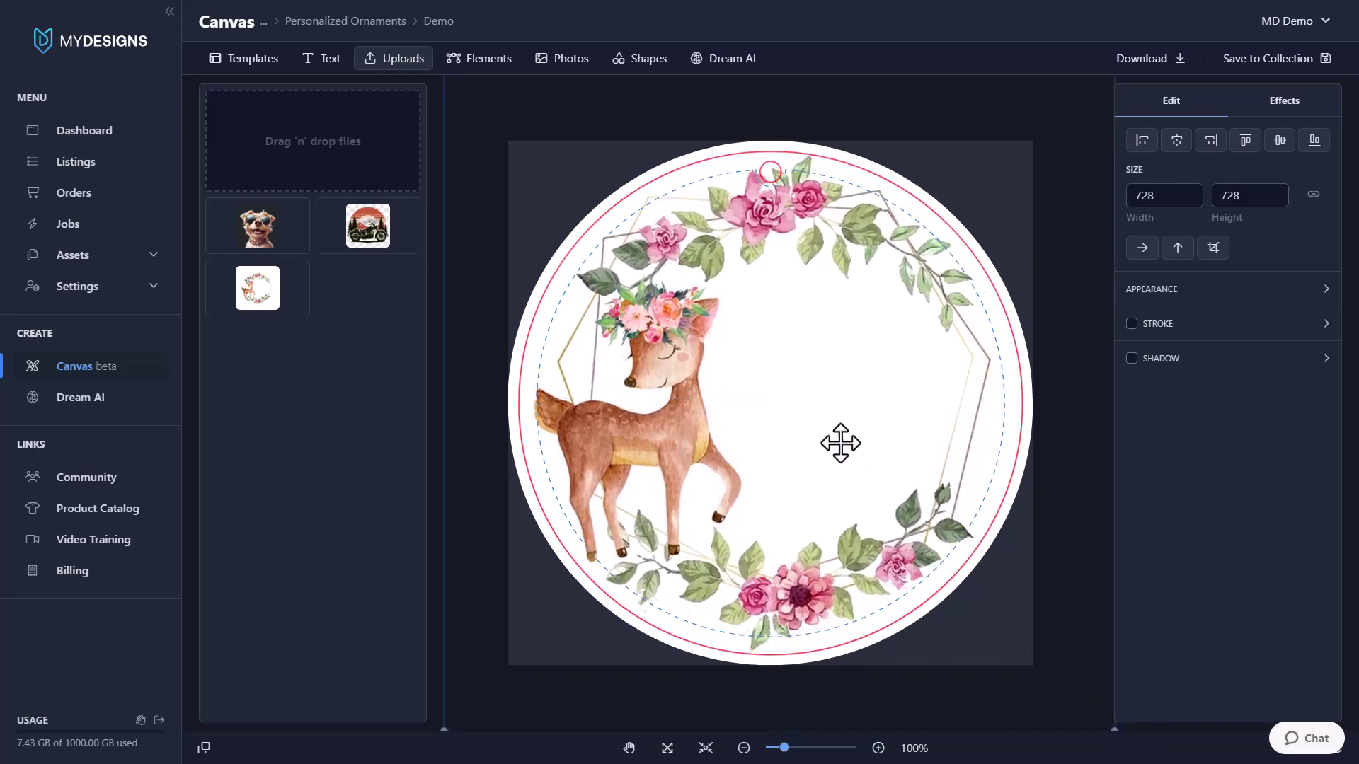
Swap the plain image for the deer design with Ella's, FIRST, CHRISTMAS and 2023 text lines
key(Delete)
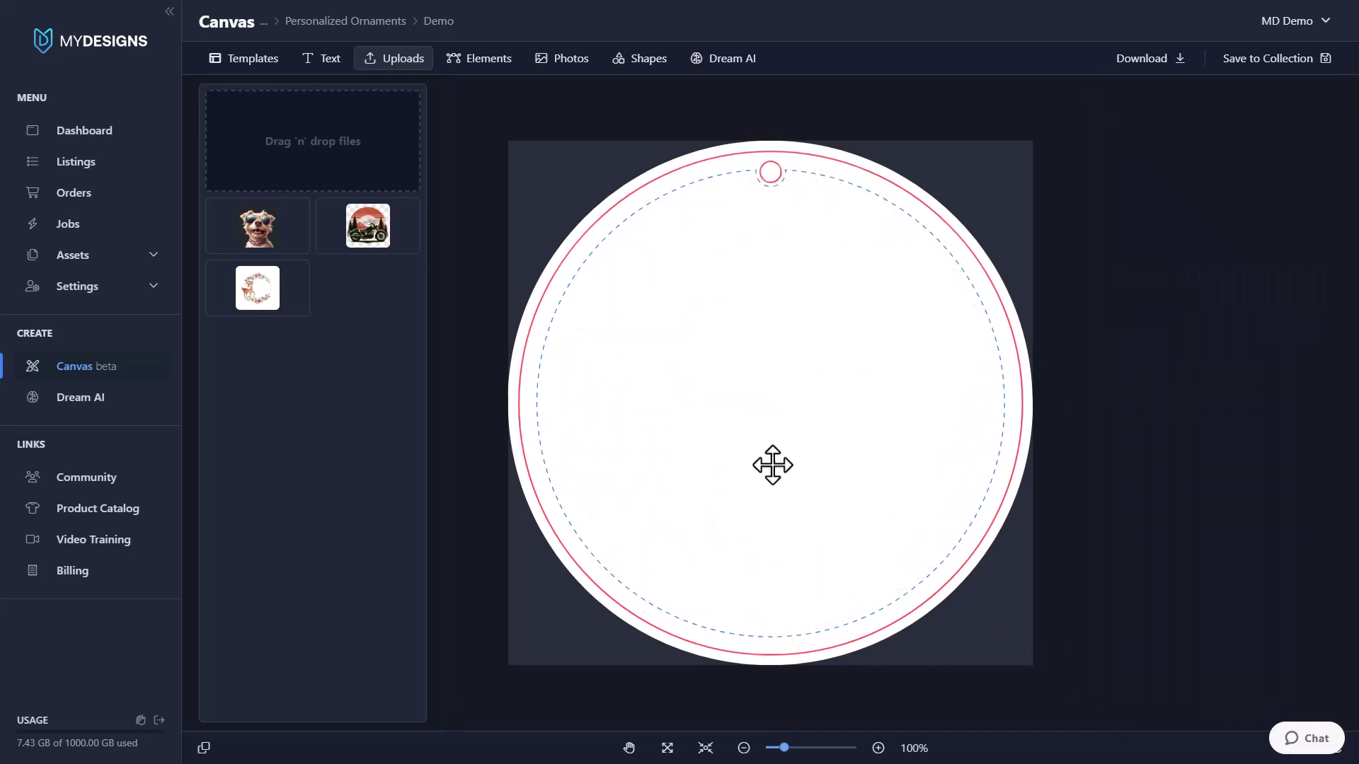
key(ctrl+z)
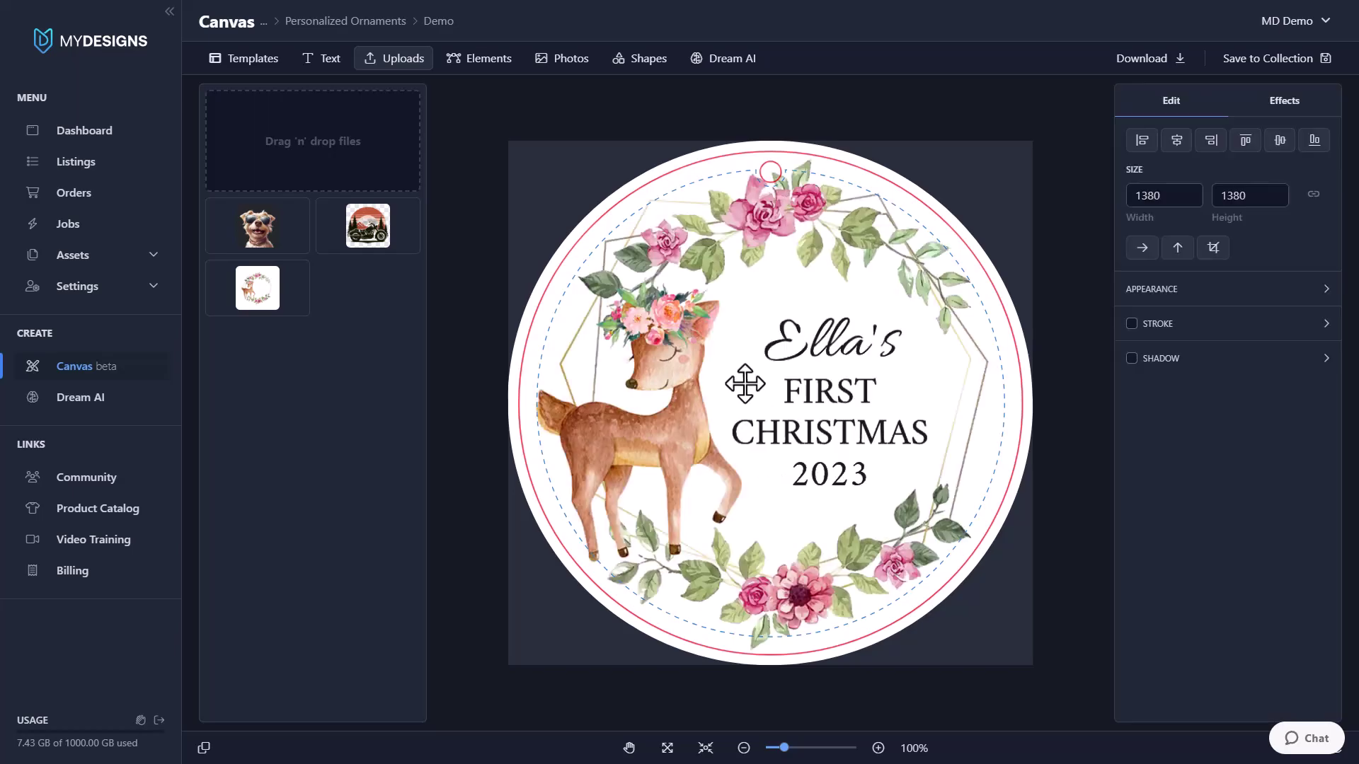
click(844, 333)
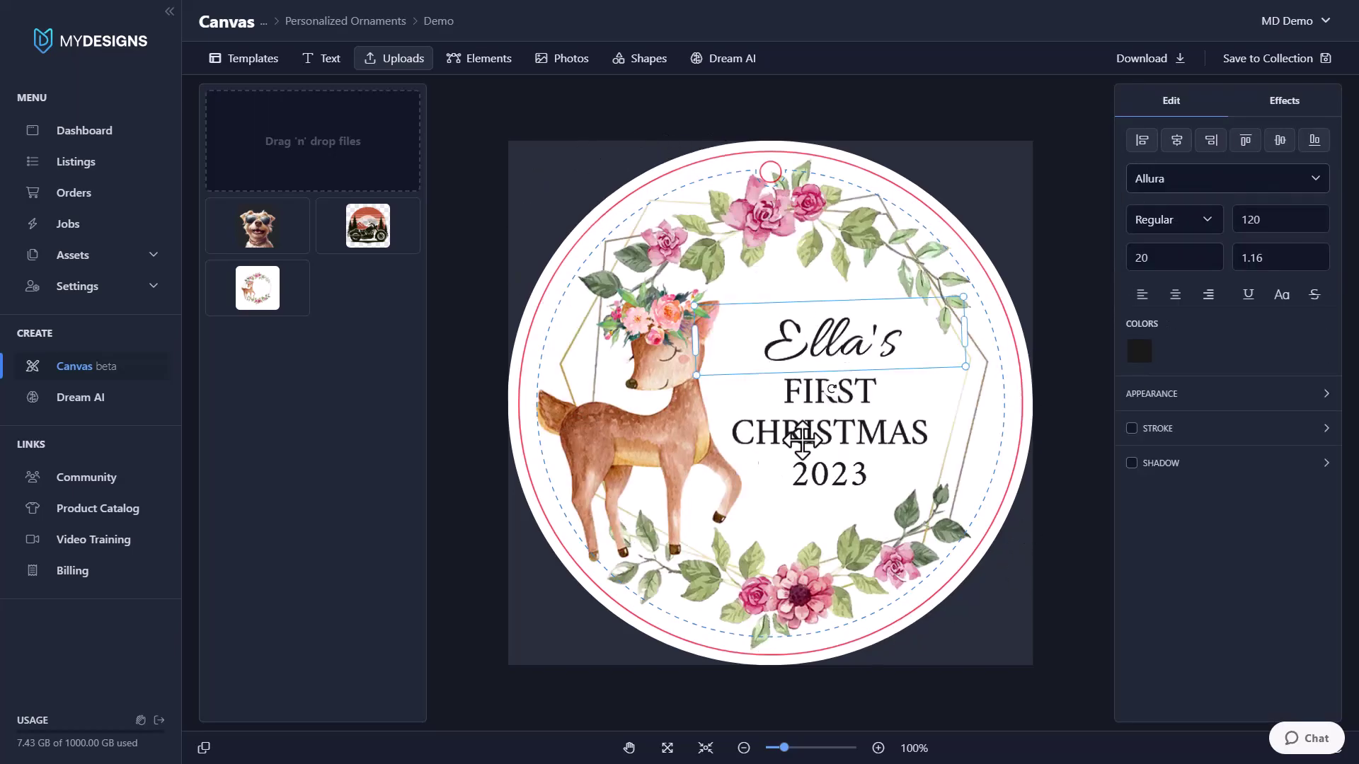
click(860, 399)
click(885, 435)
click(859, 481)
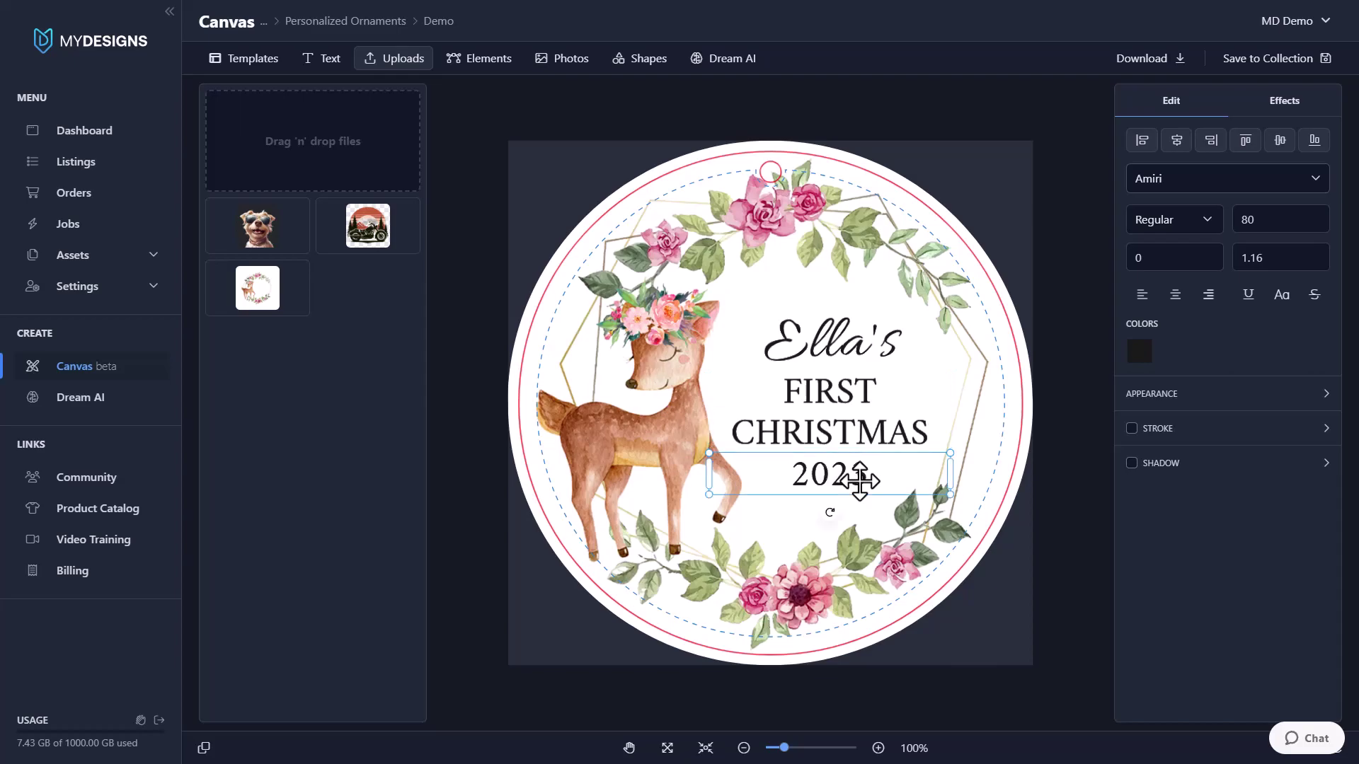
click(842, 354)
With text styles shown, check the font settings of each Ella's, FIRST, CHRISTMAS and 2023 line
click(324, 60)
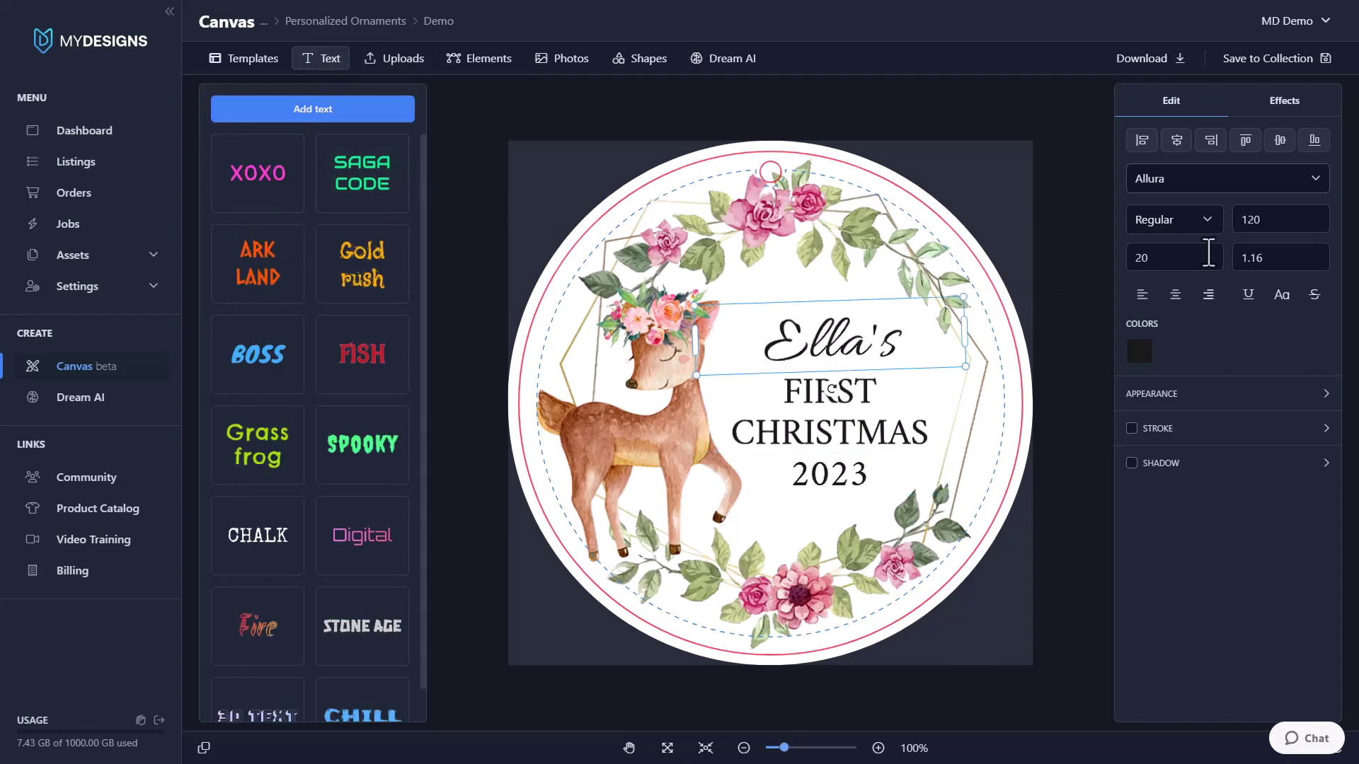
click(831, 391)
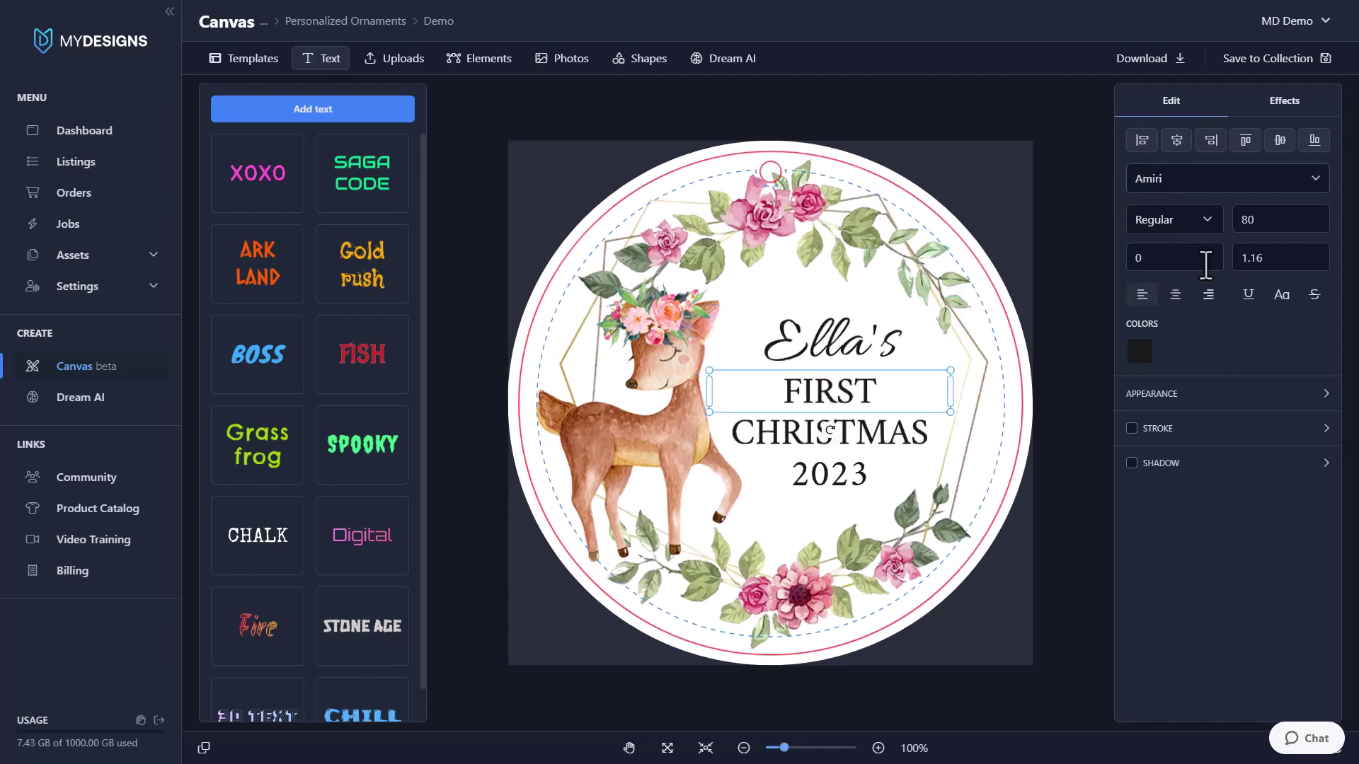
click(877, 439)
click(867, 473)
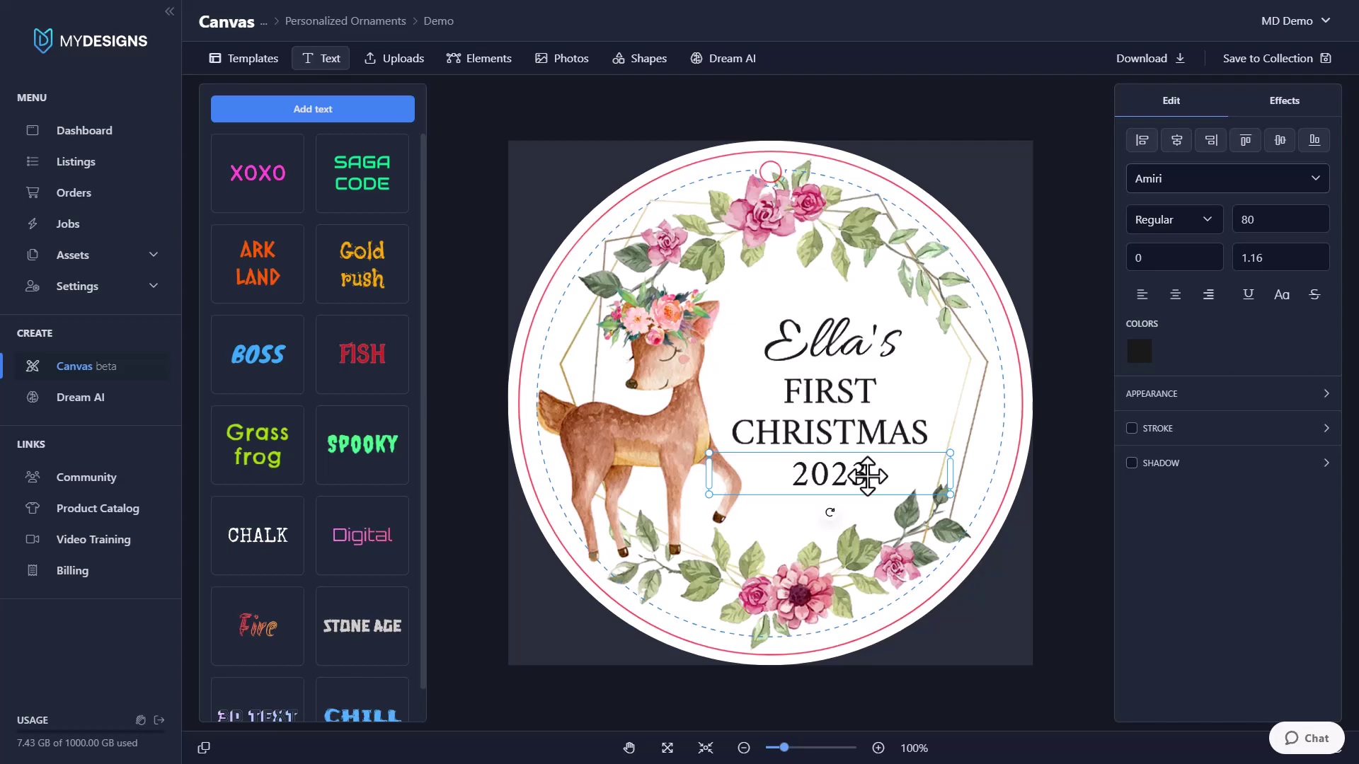
click(817, 340)
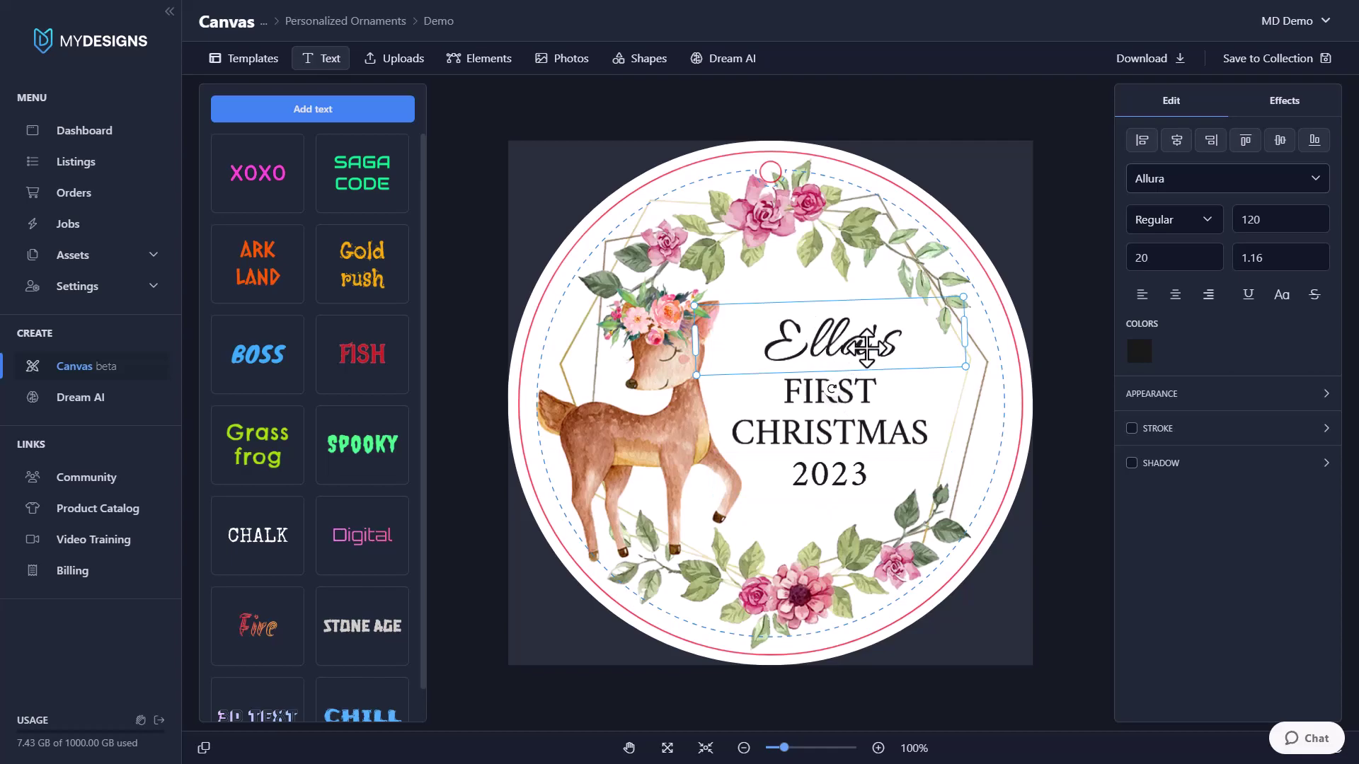
click(865, 390)
click(859, 471)
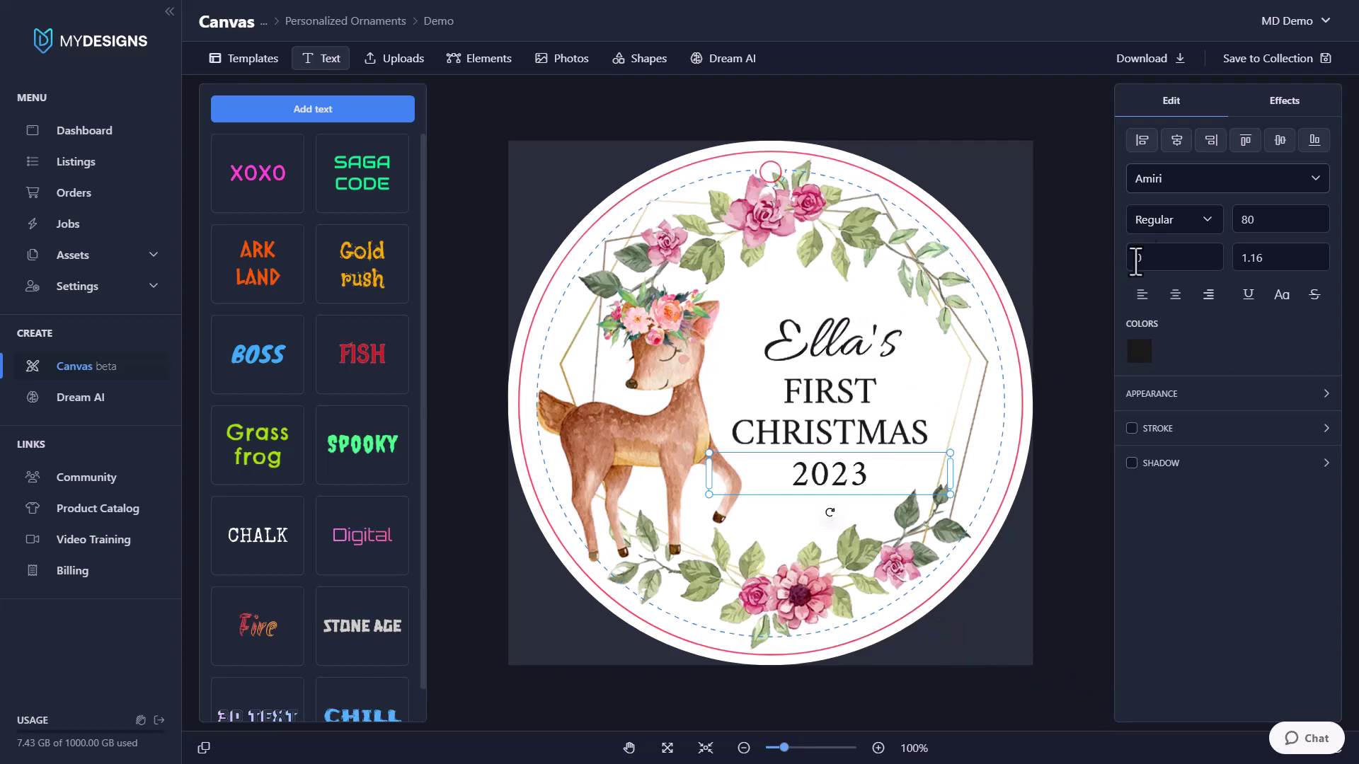
Save the design to the collection as editable PNG 'Test' and create a new listing from it
click(1247, 64)
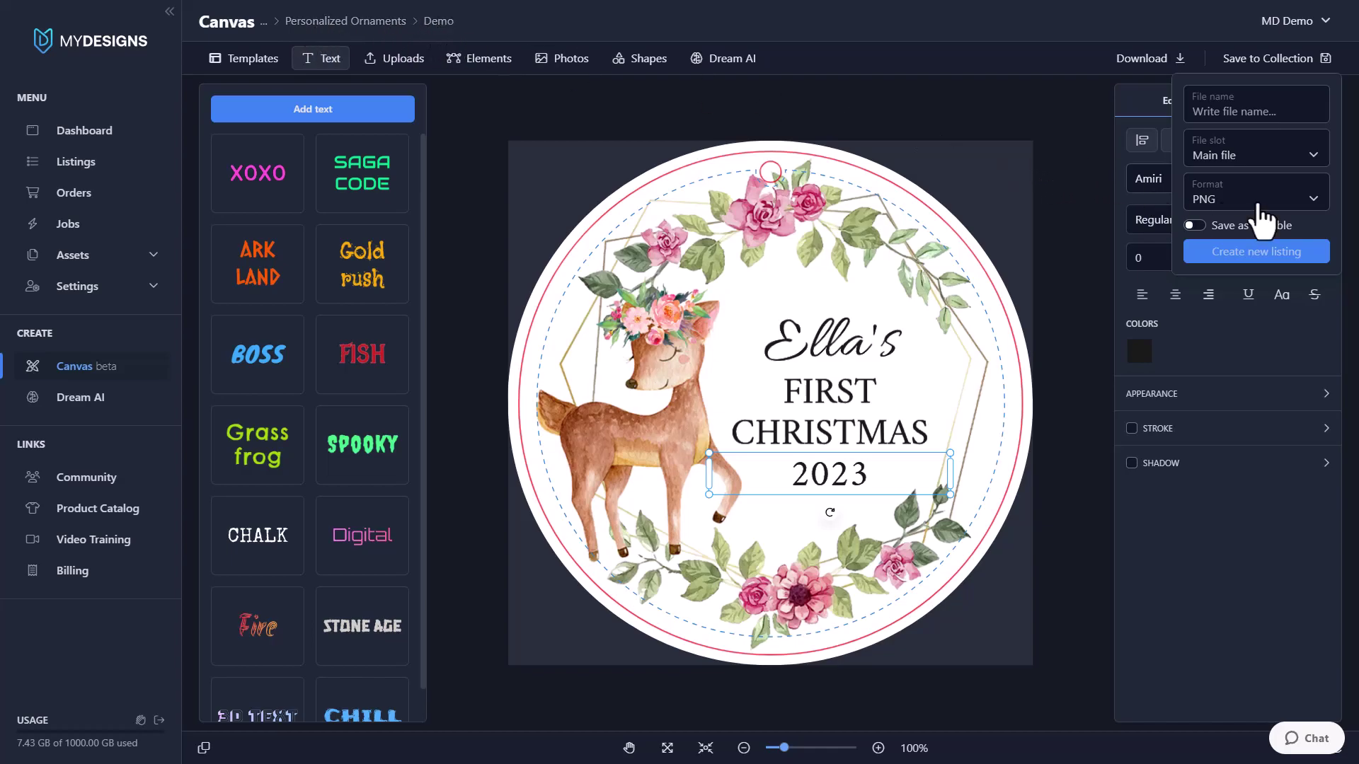
click(1244, 226)
click(1250, 115)
text(Test)
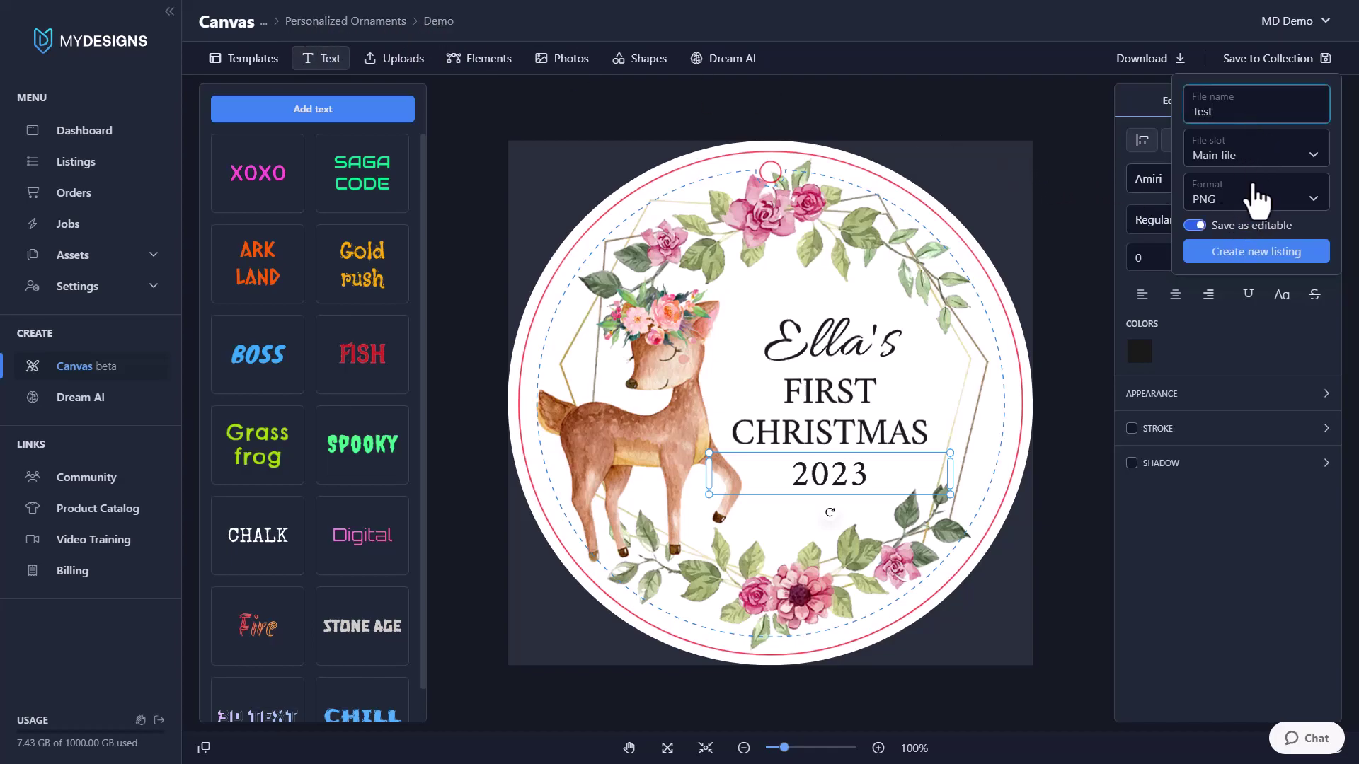
click(1258, 254)
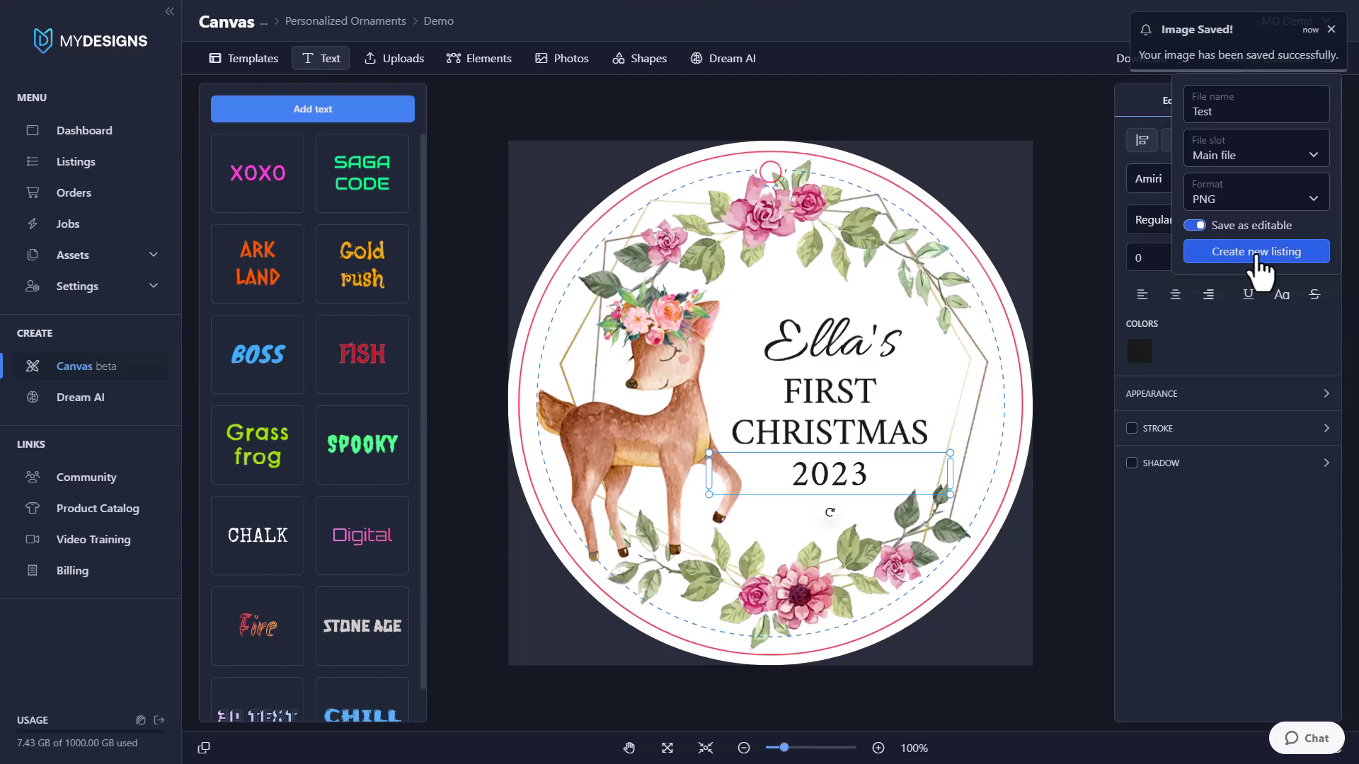
click(121, 162)
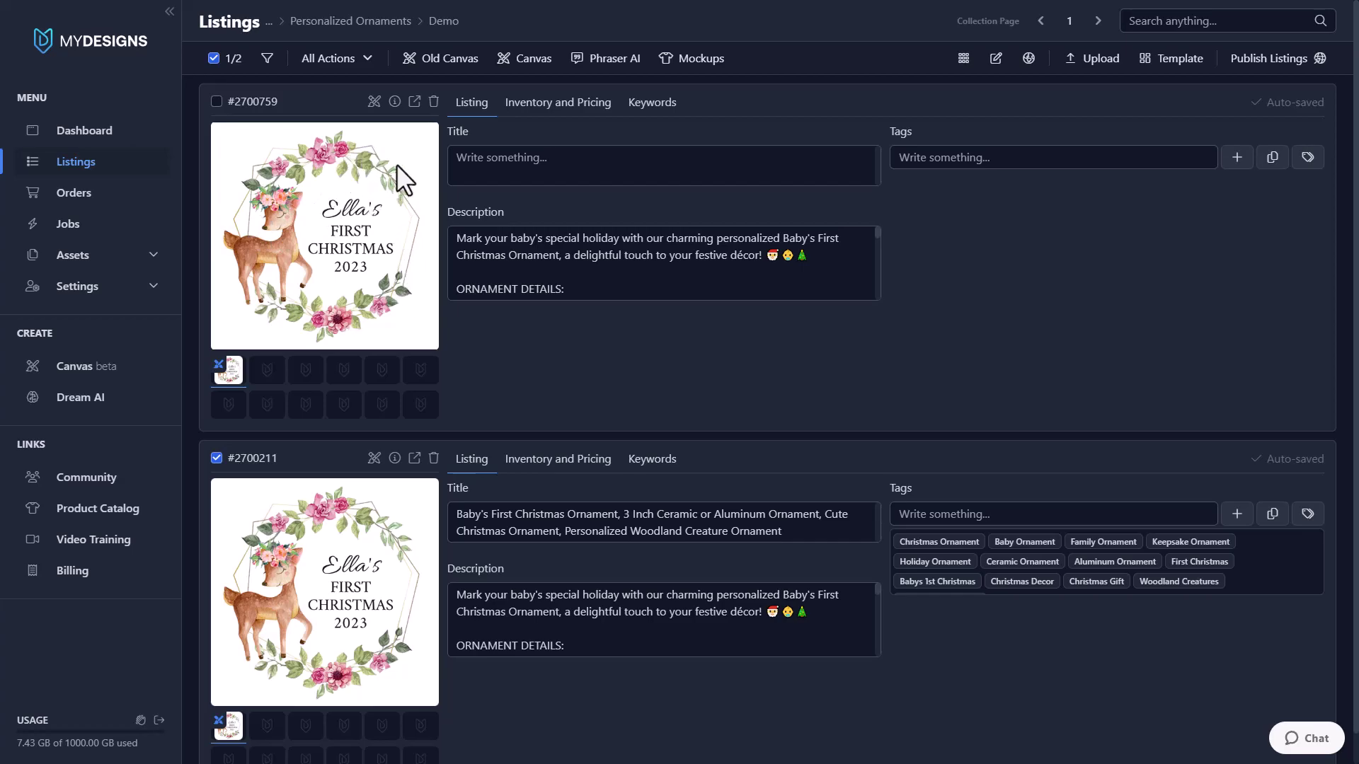
Reopen the first listing's design in Canvas, select the Ella's name text, and close it unchanged
click(374, 103)
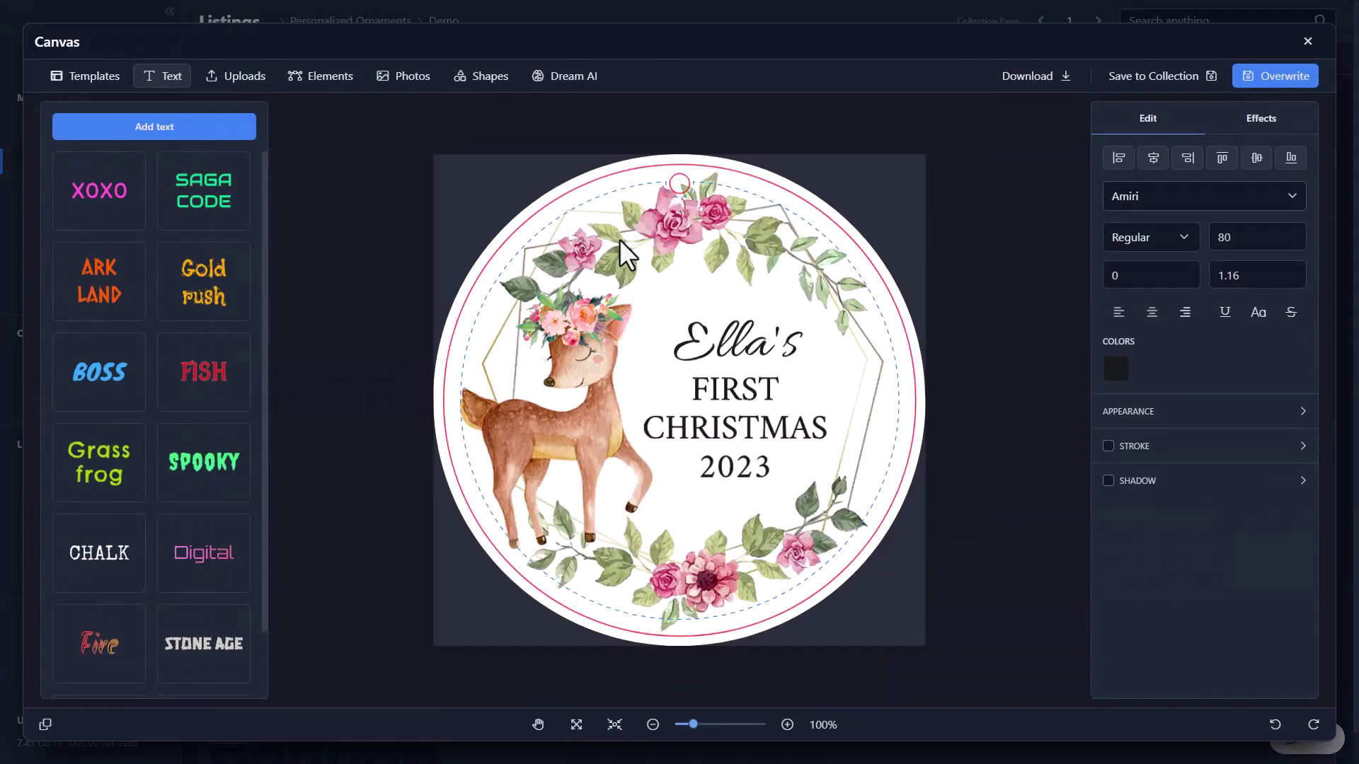
click(761, 345)
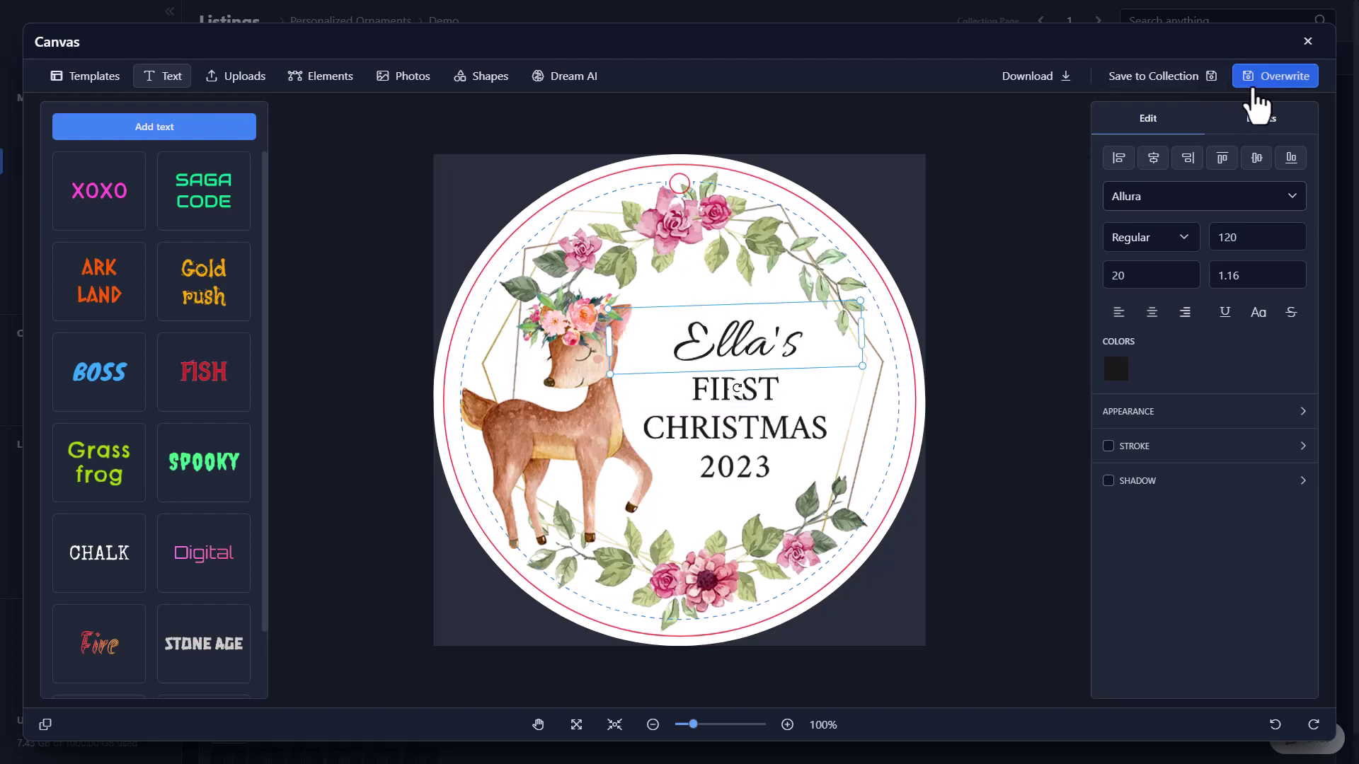
click(1308, 43)
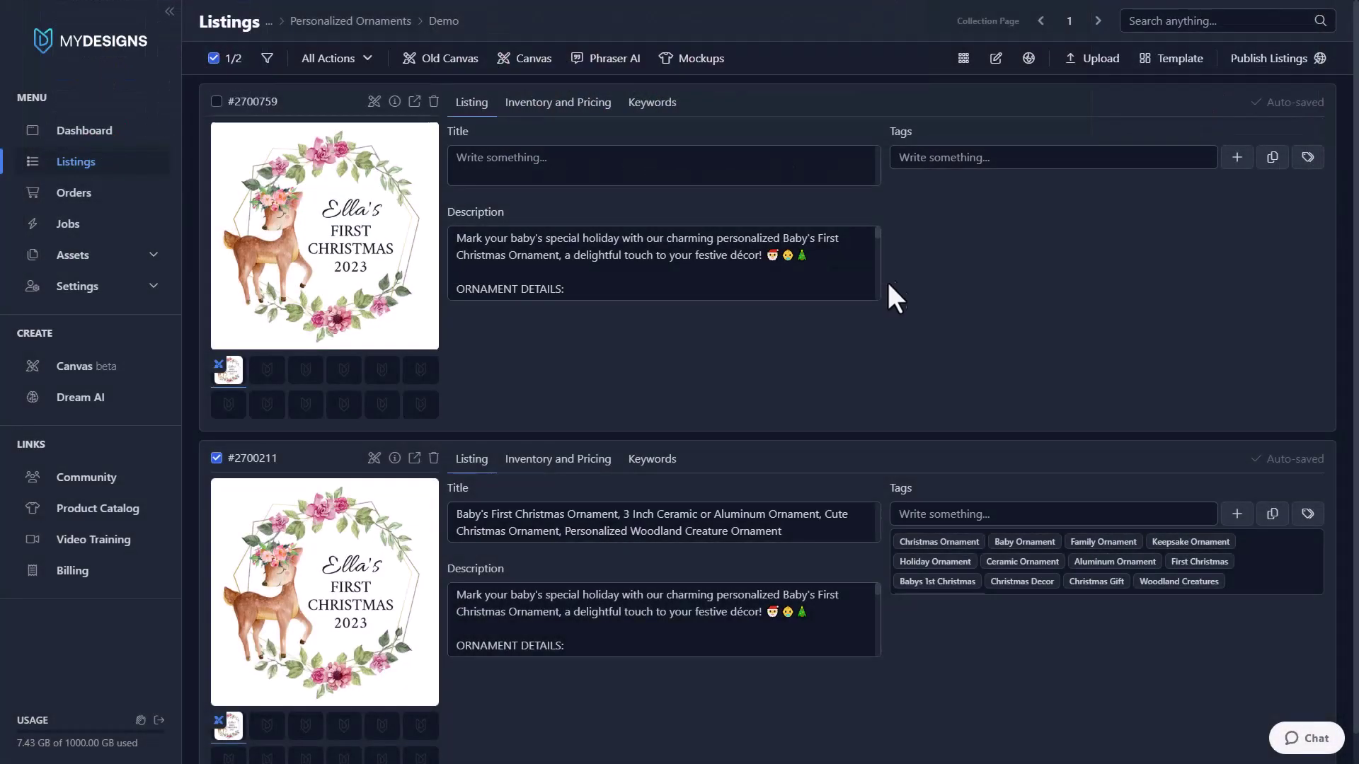
Select the second, titled ornament listing and bring up the Publish Listings choices
scroll(853, 290, down, 3)
scroll(834, 354, down, 1)
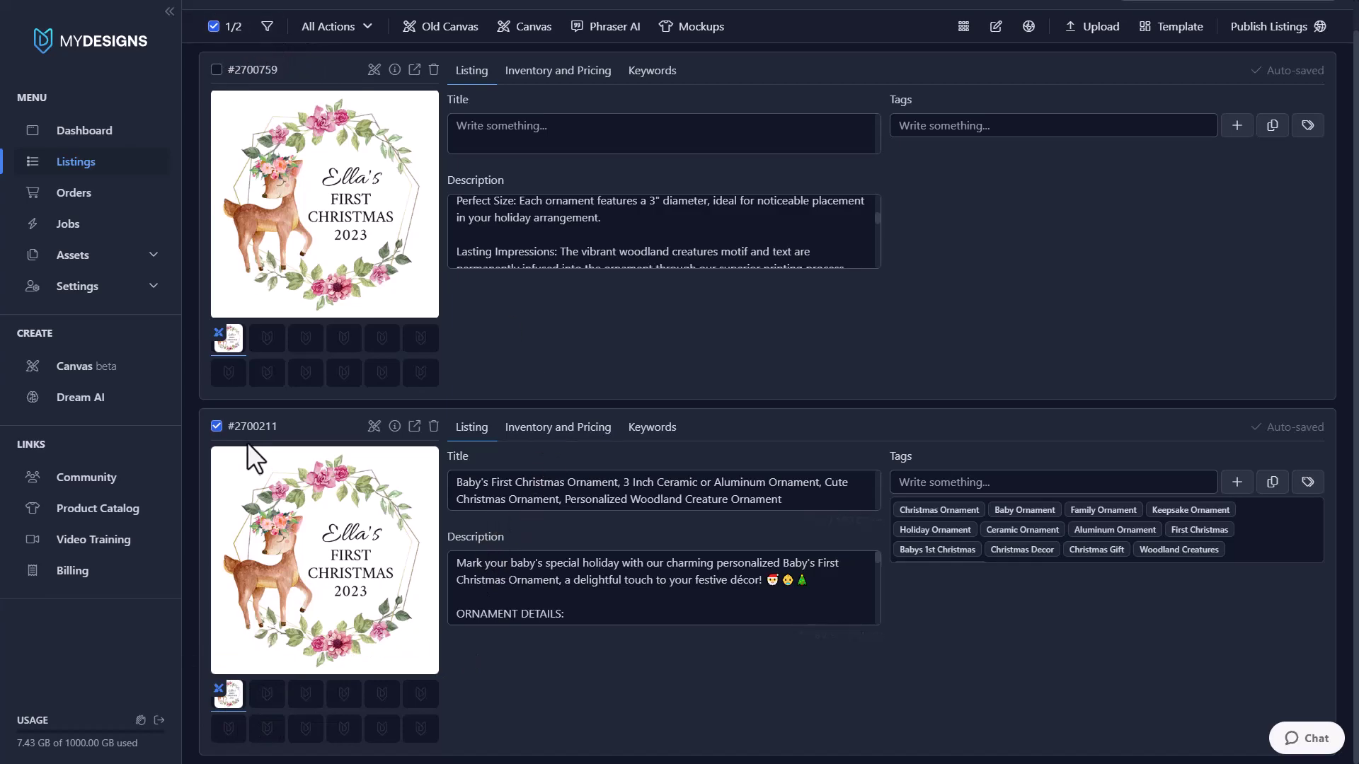
click(217, 427)
click(217, 427)
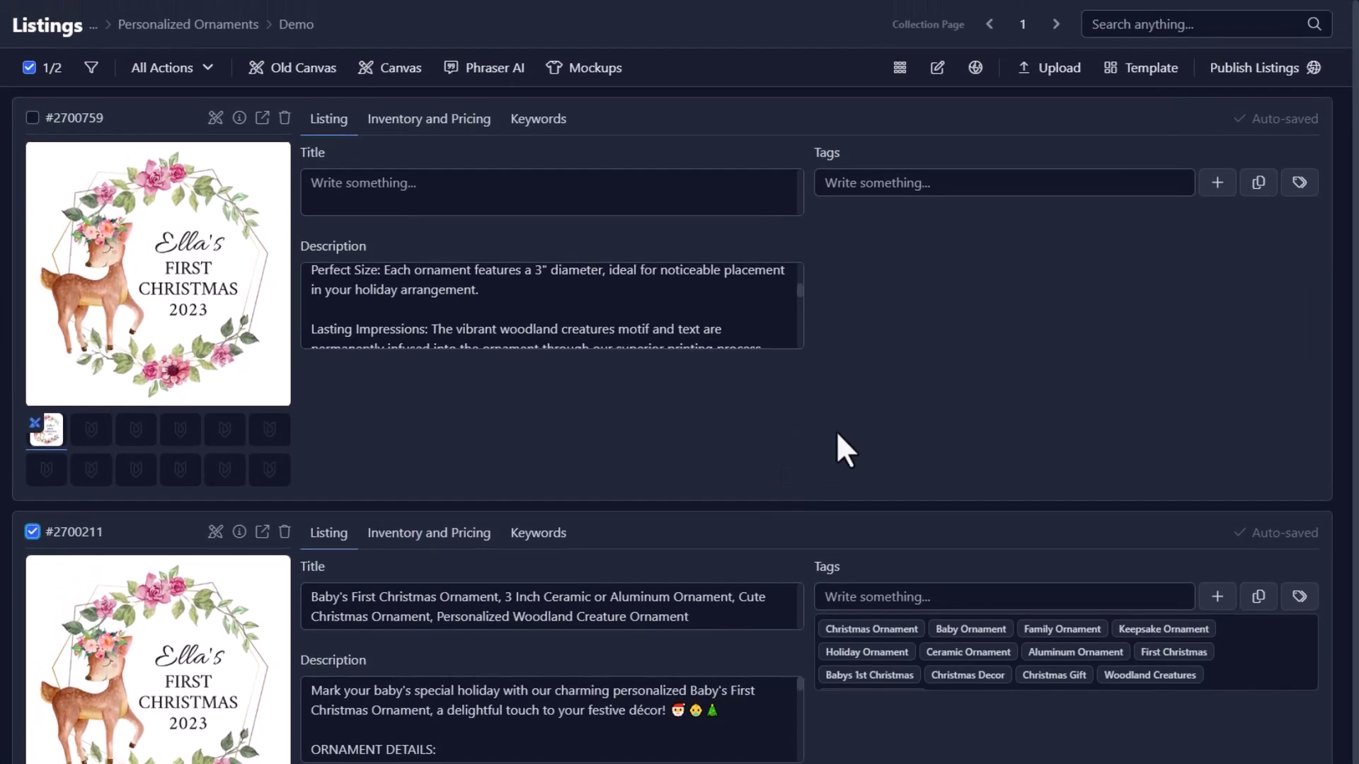
click(1254, 68)
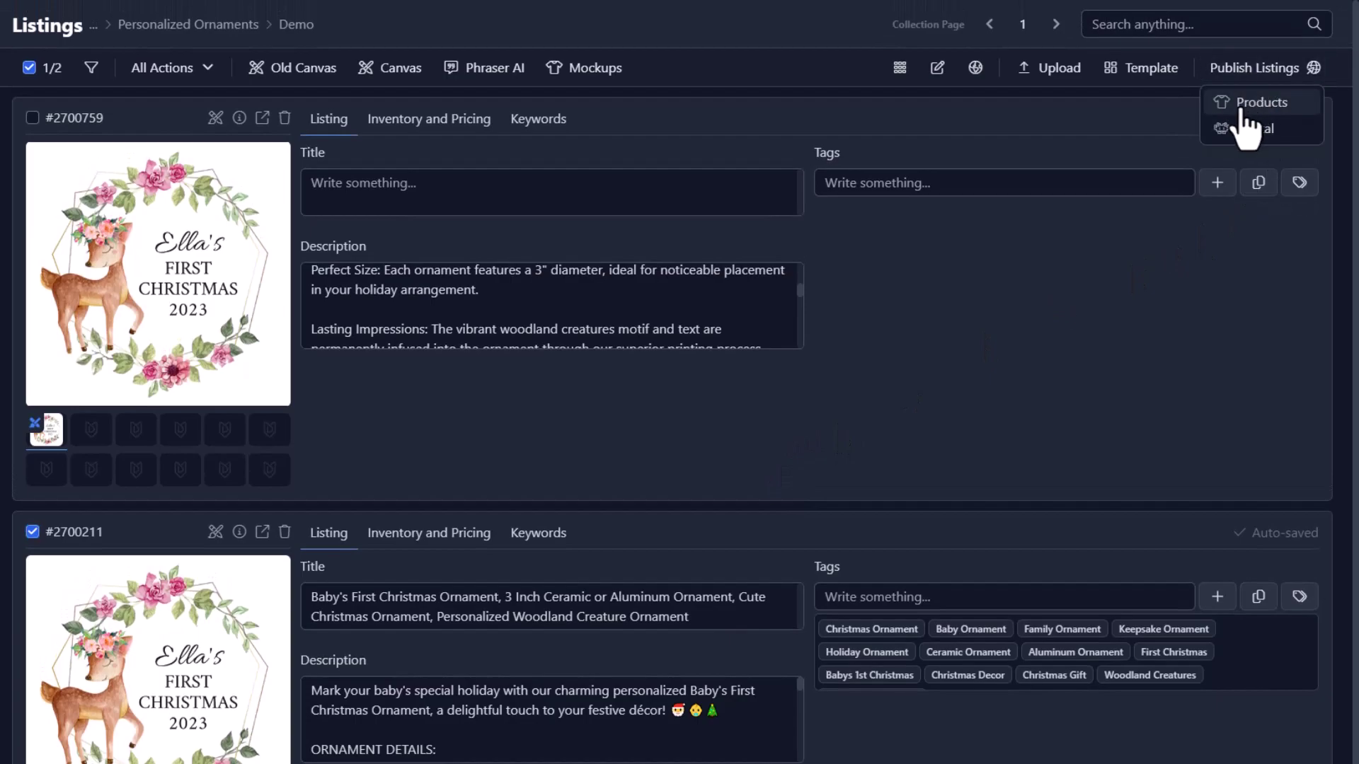
Publish as a physical product to the connected Etsy shop under the Ornaments category
click(1240, 105)
click(1019, 209)
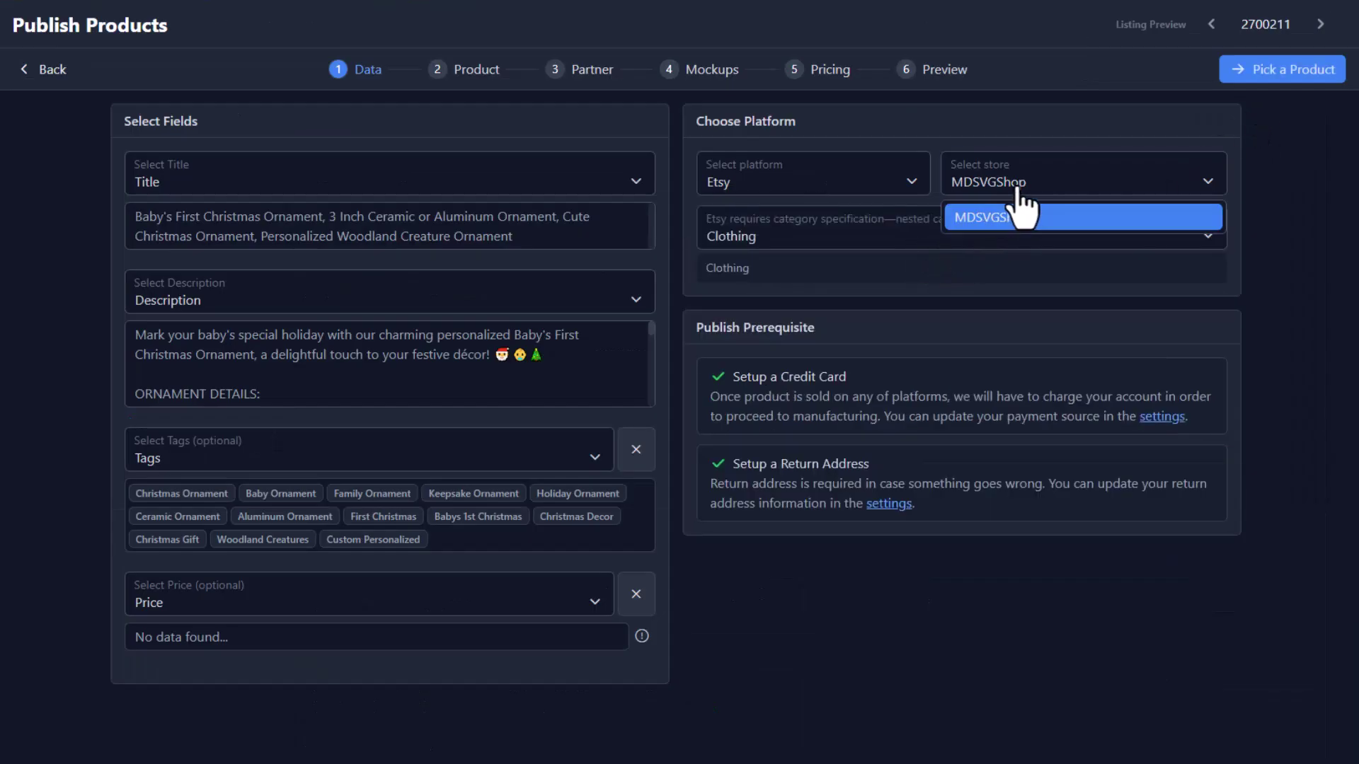
click(1023, 213)
click(899, 239)
text(Ornaments)
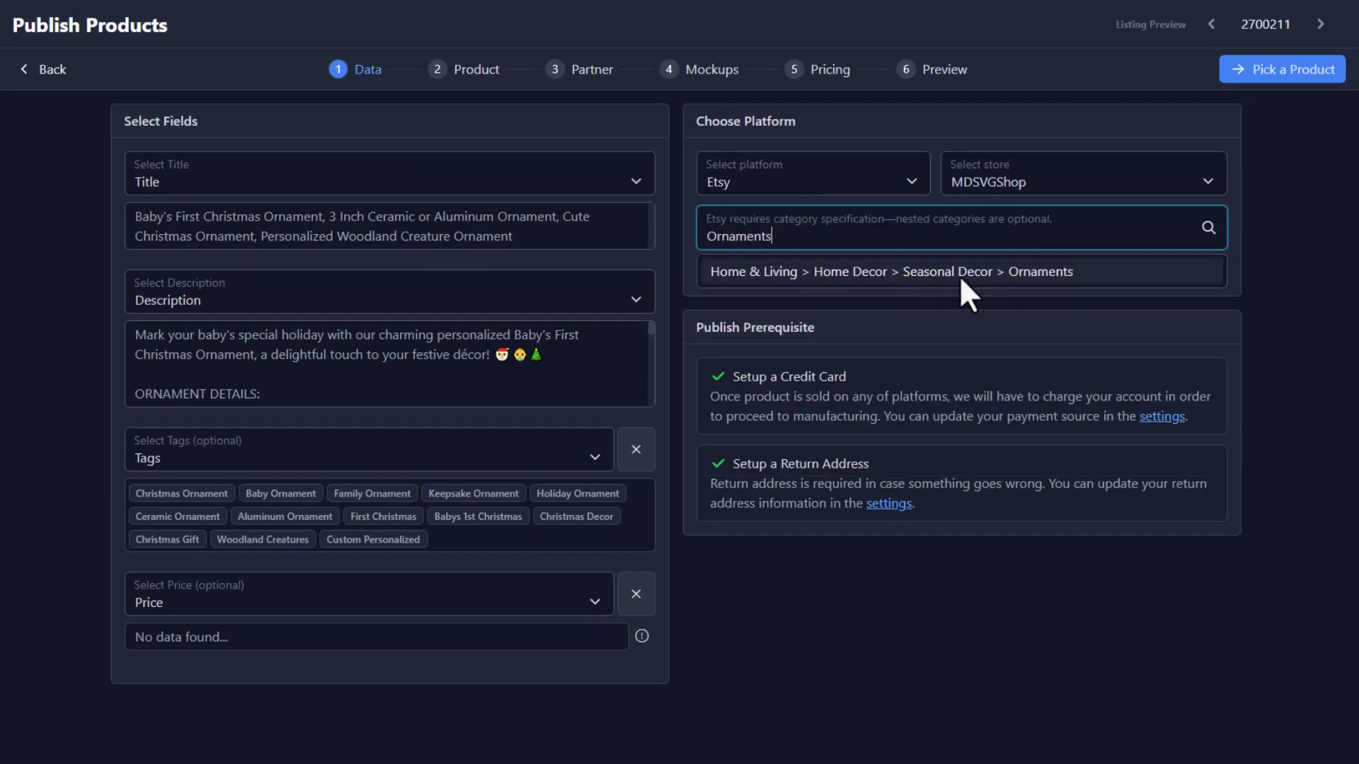
click(983, 273)
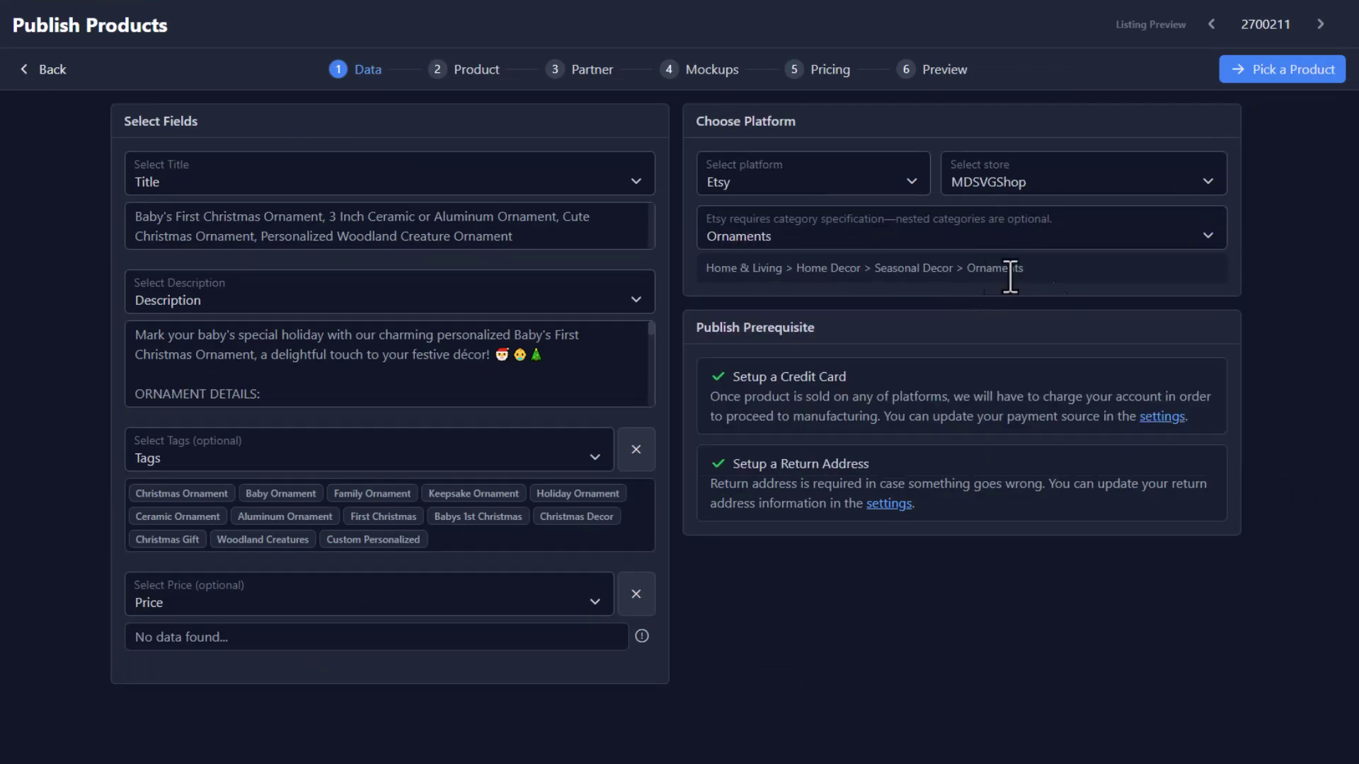
Pick Round Aluminum Ornament as the product via an 'Alum' catalogue search
click(1267, 79)
click(375, 117)
text(A)
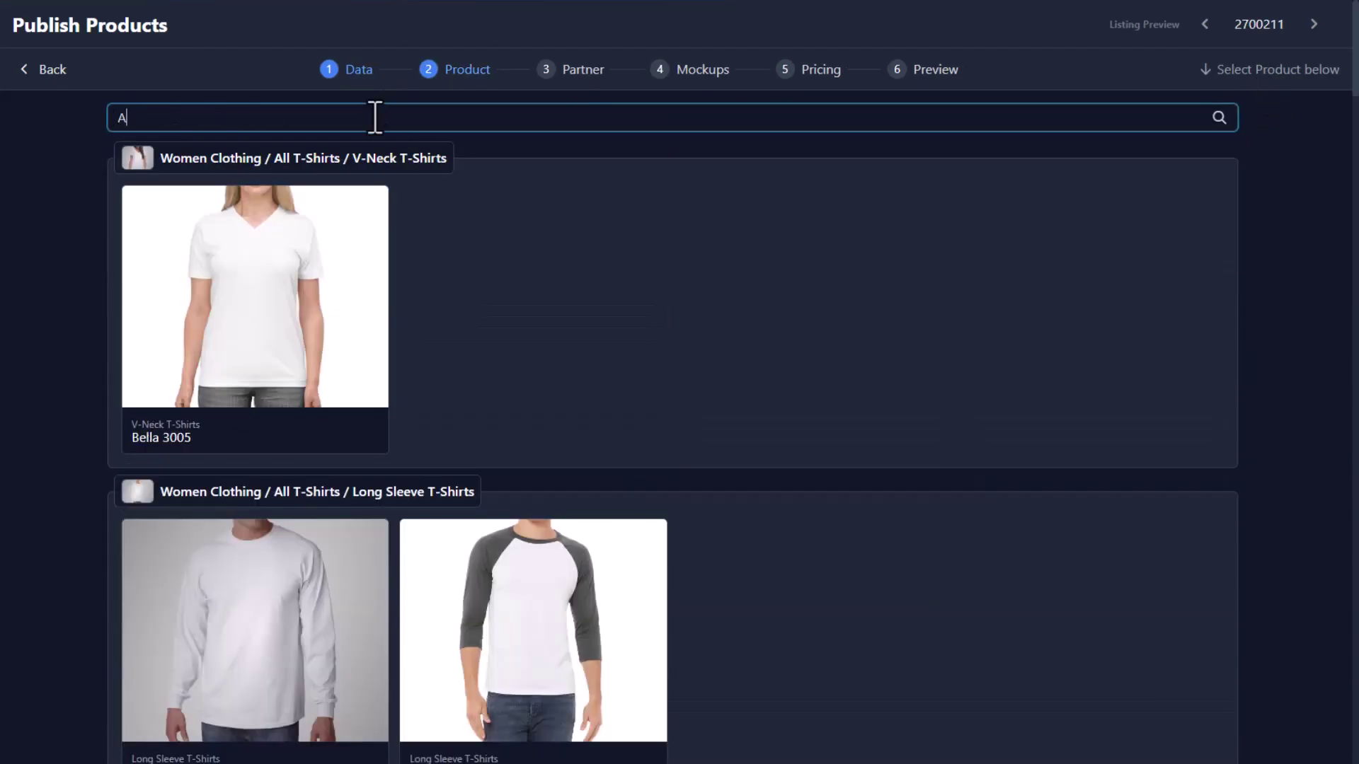
text(lum)
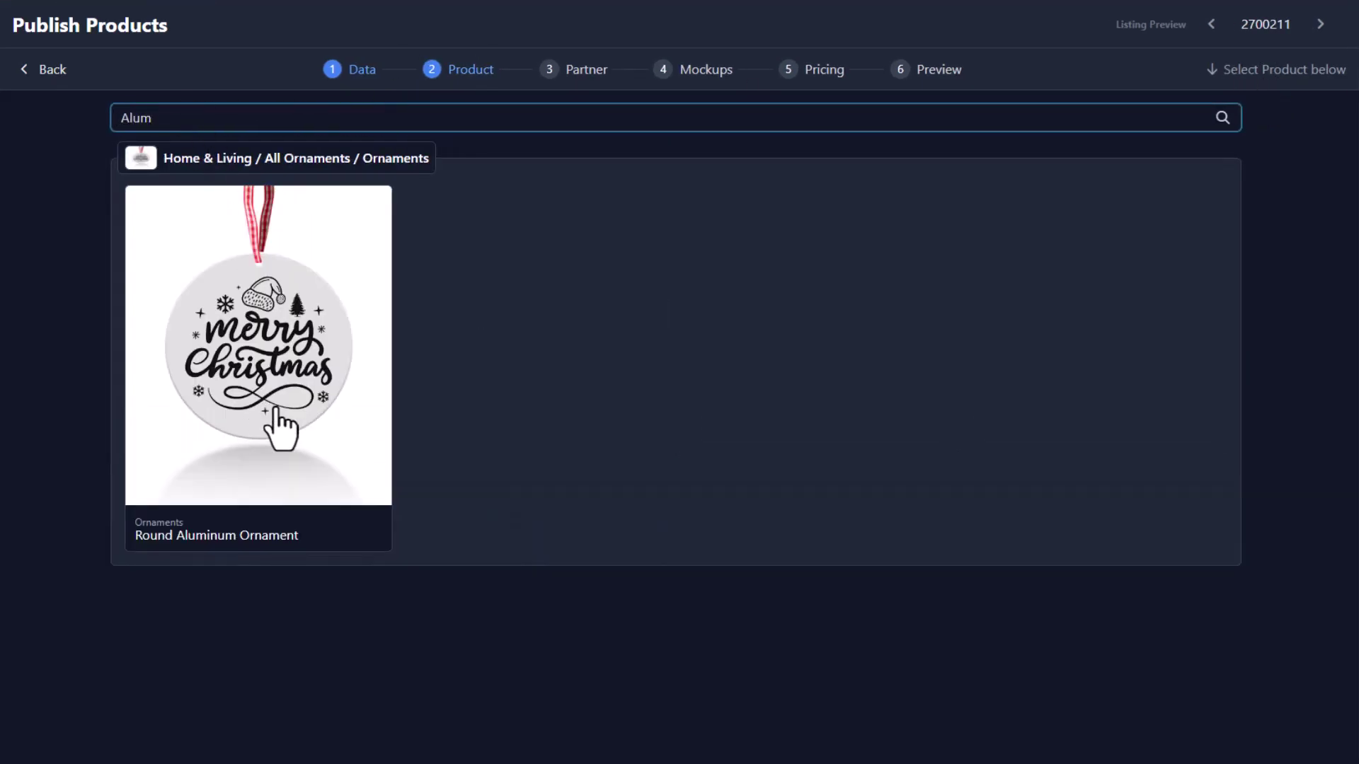
click(283, 368)
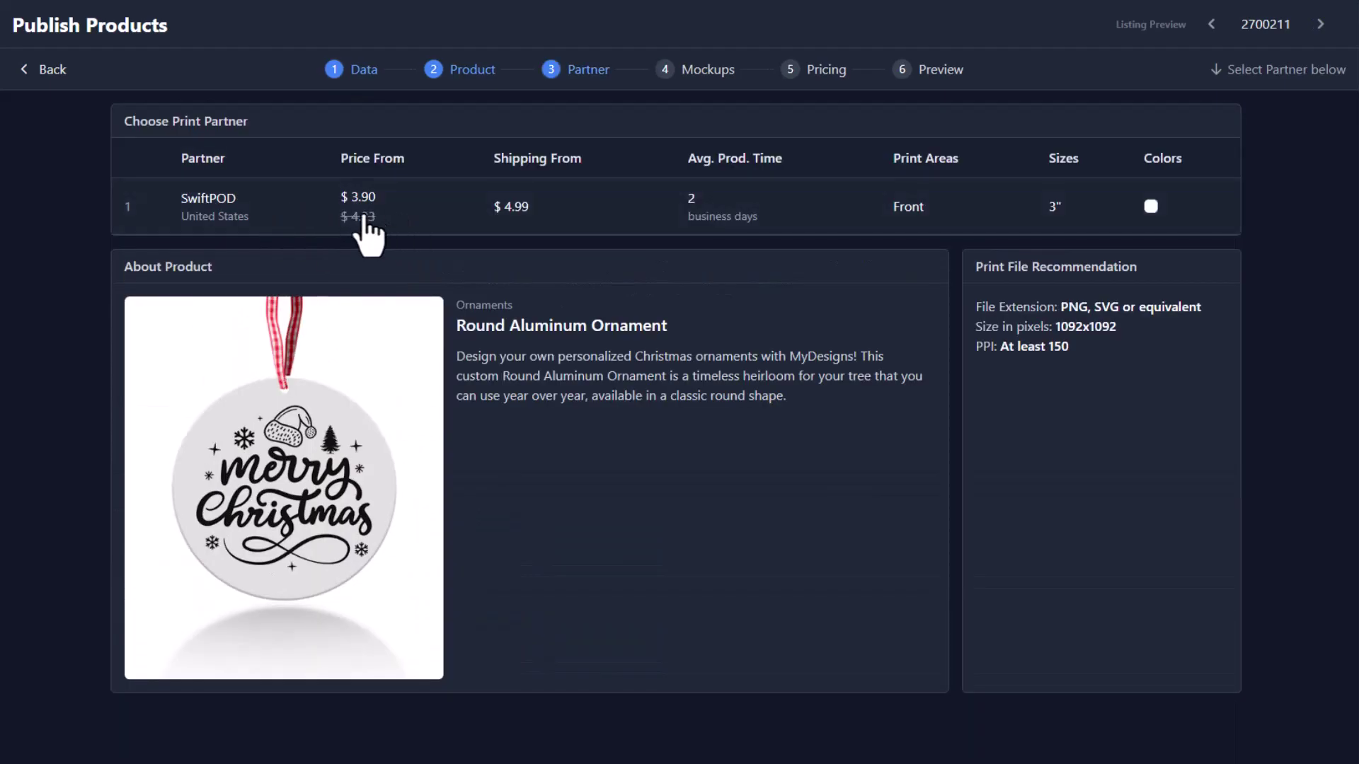
Choose SwiftPOD as the print partner for the Round Aluminum Ornament
click(595, 227)
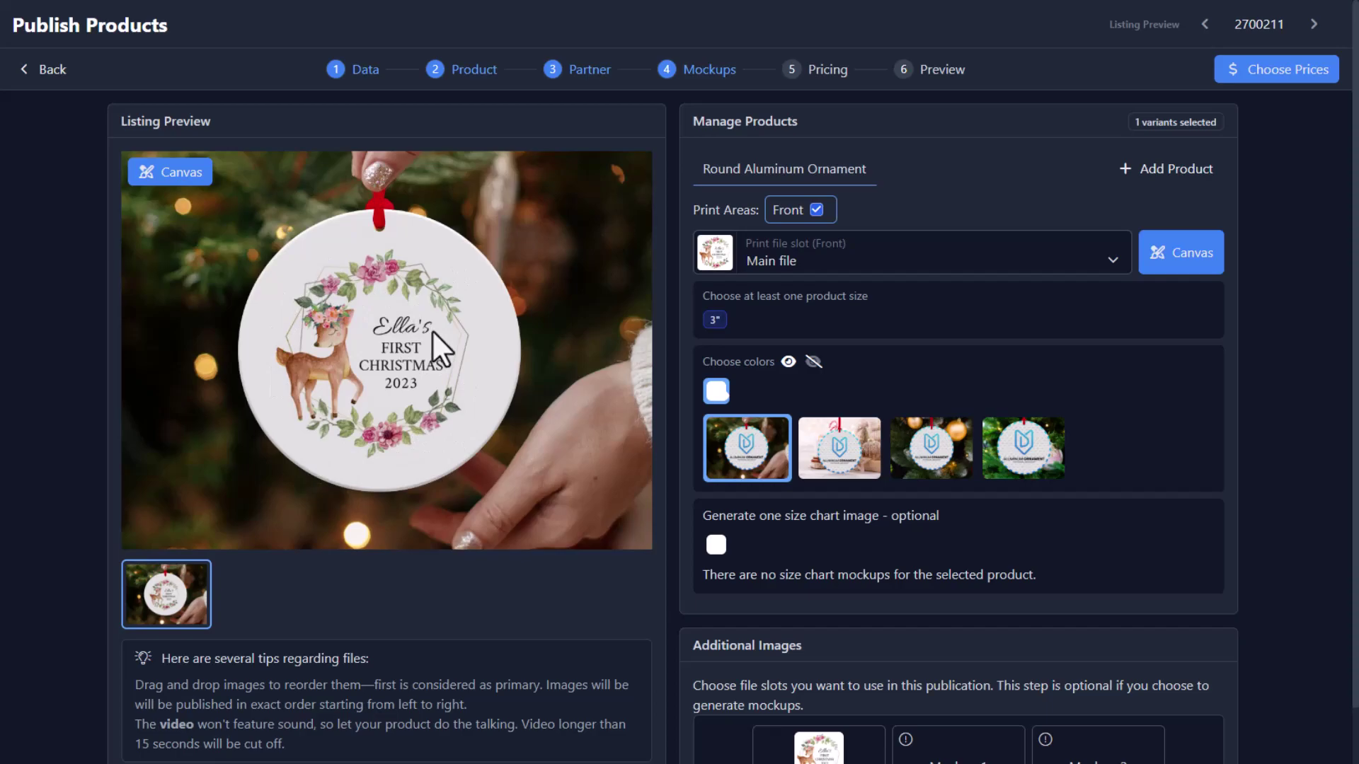
In Canvas, enlarge the deer design to fill the aluminium ornament, centre it, and save
click(1161, 269)
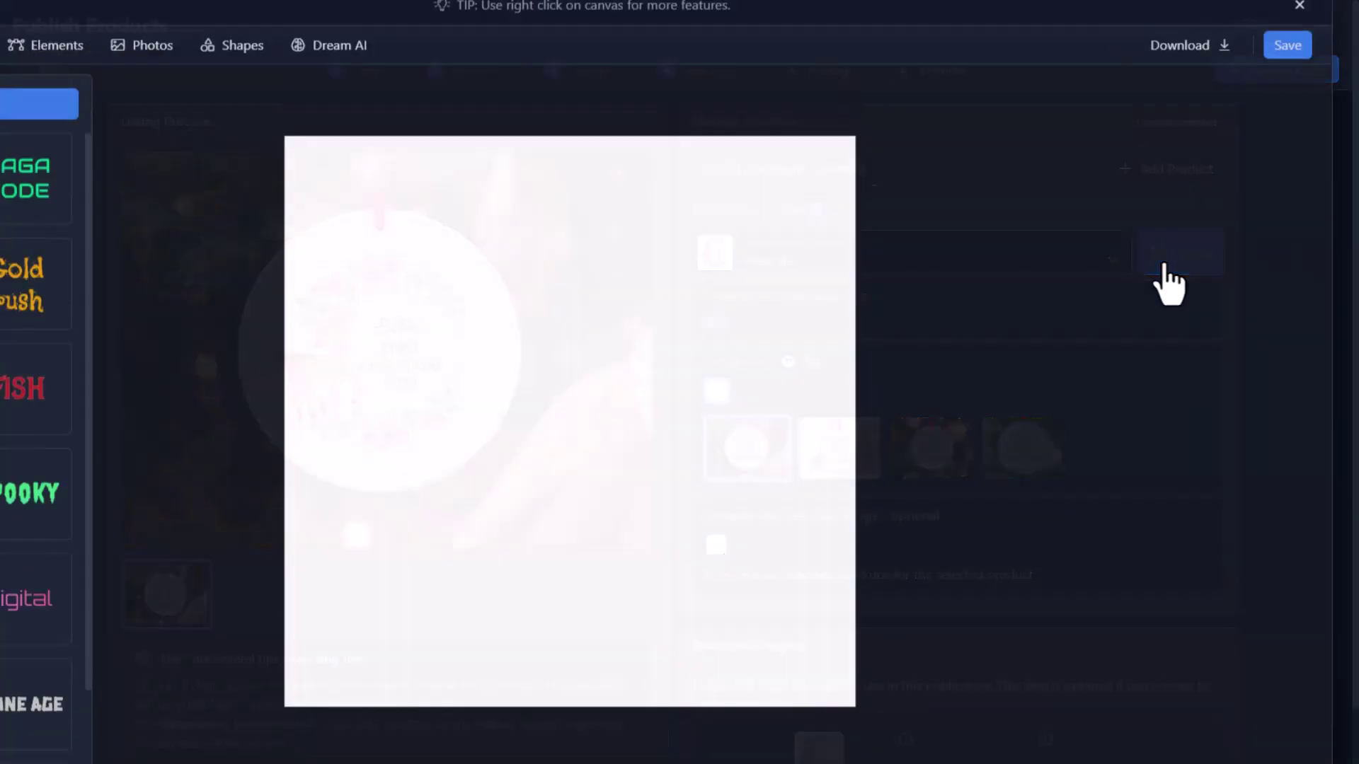
click(688, 458)
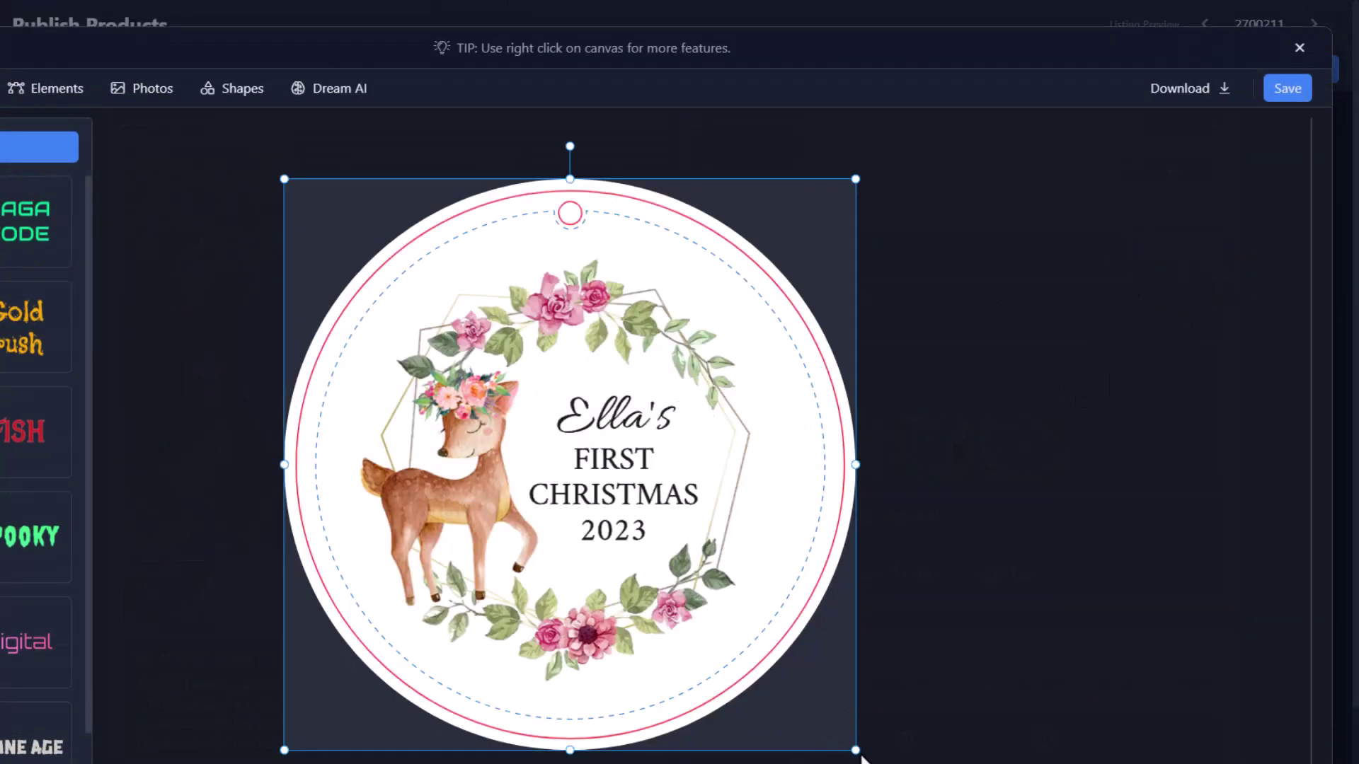
drag(854, 749, 915, 763)
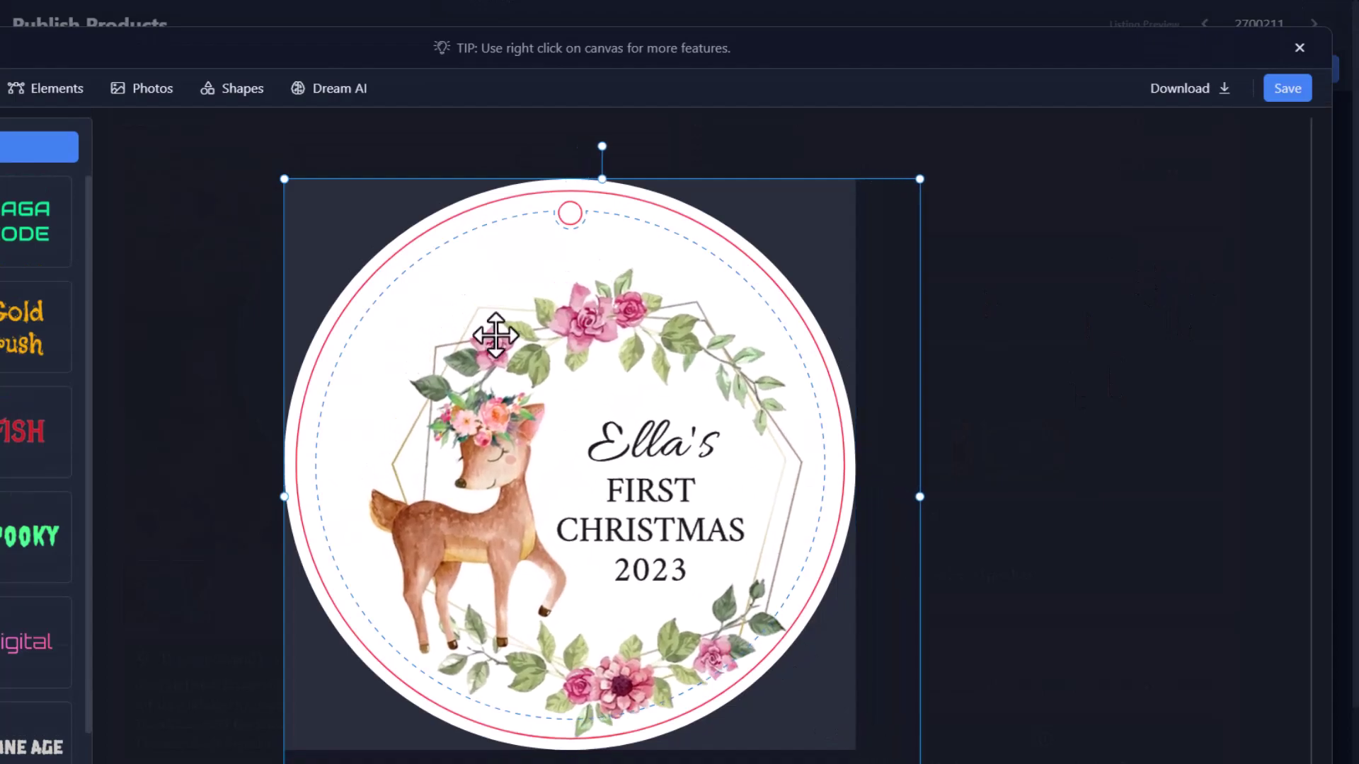
drag(287, 180, 212, 121)
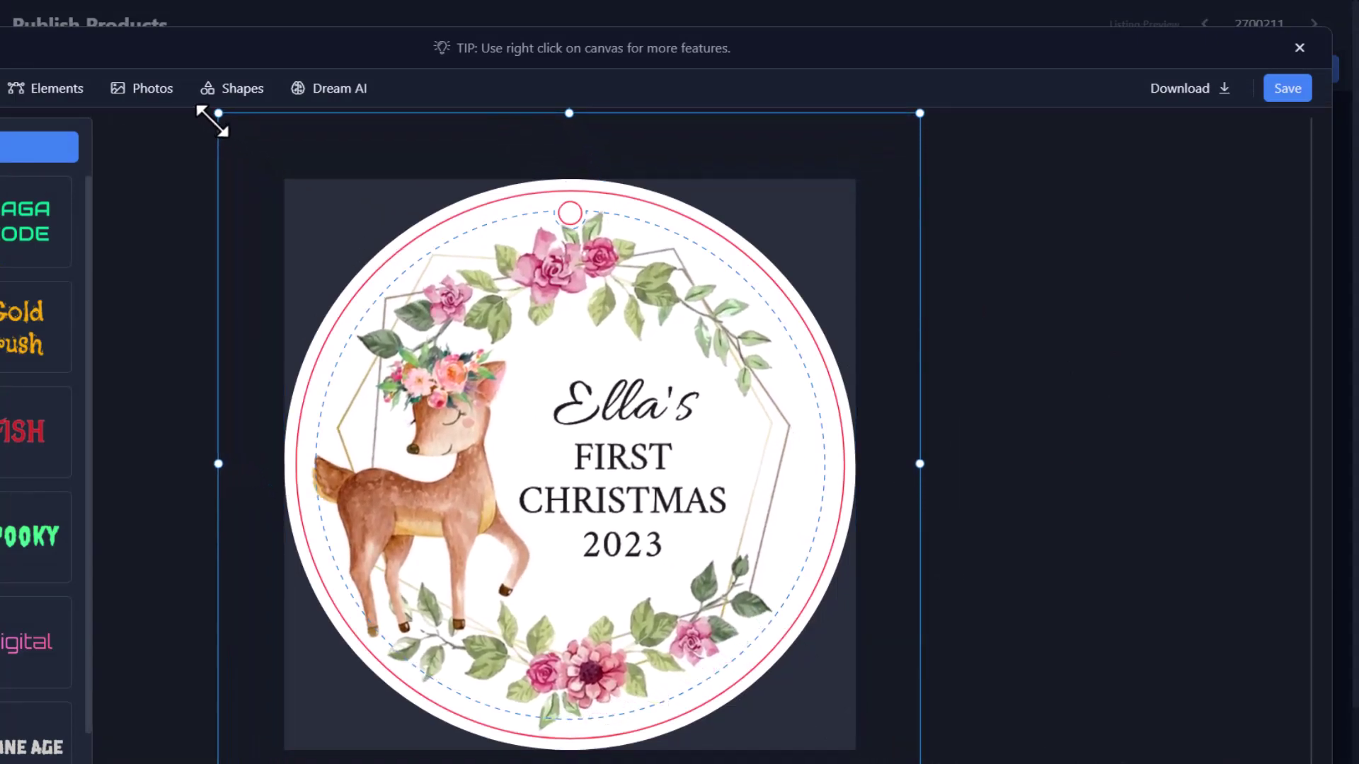
drag(531, 368, 538, 360)
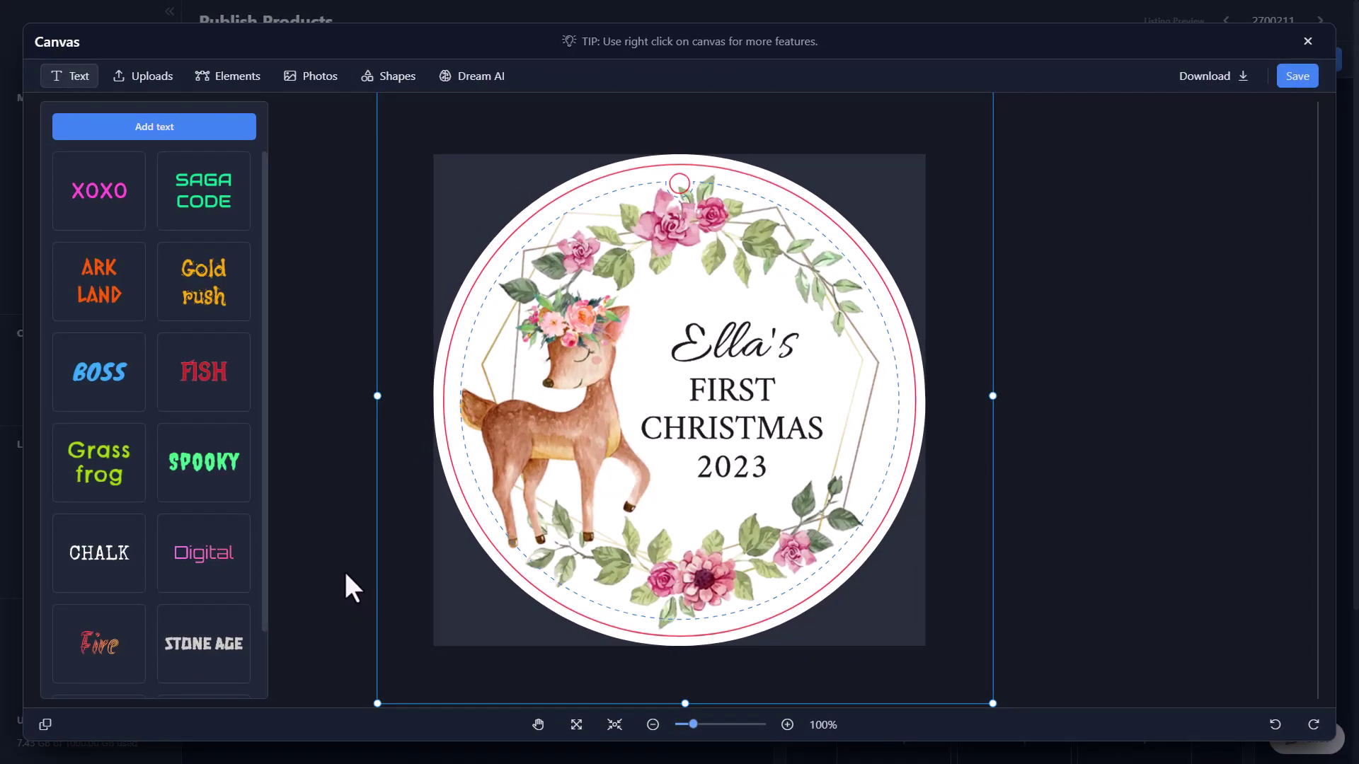
scroll(343, 569, down, 3)
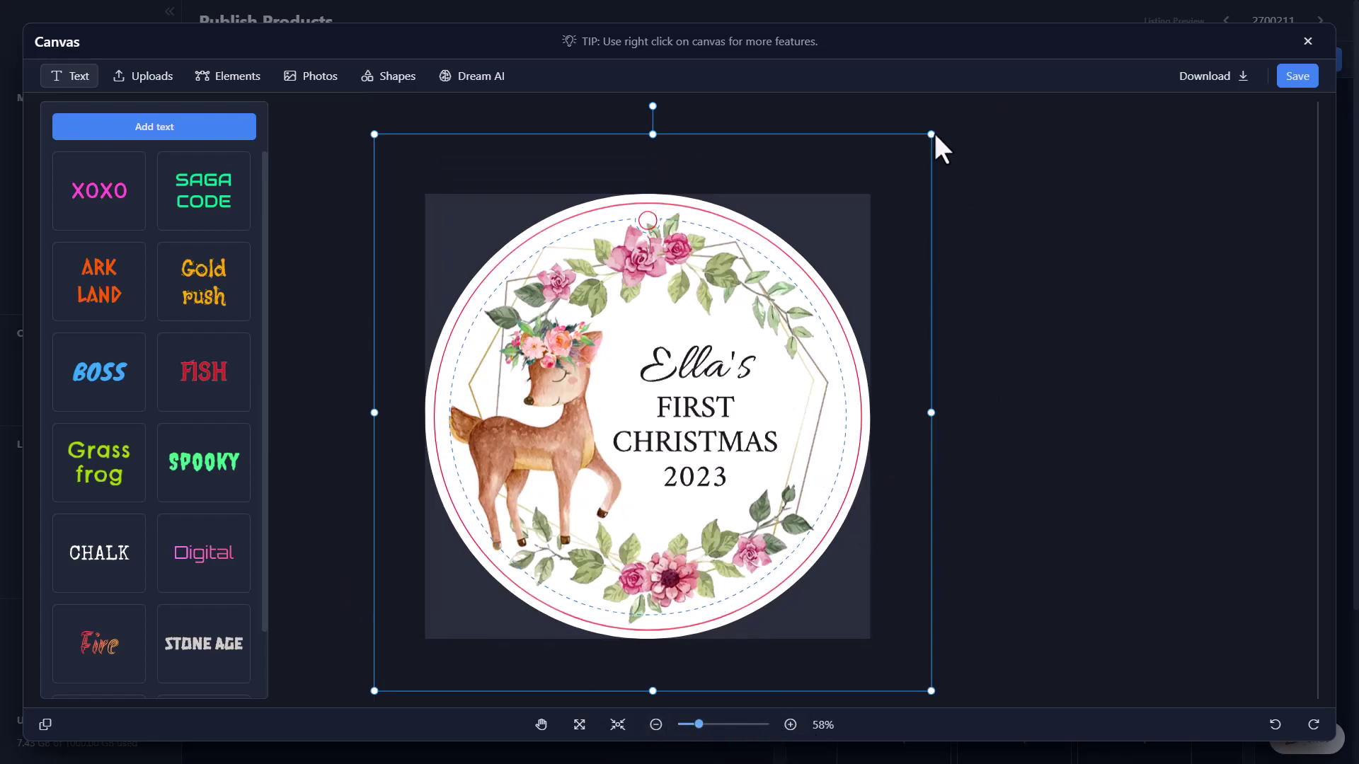
drag(933, 131, 935, 134)
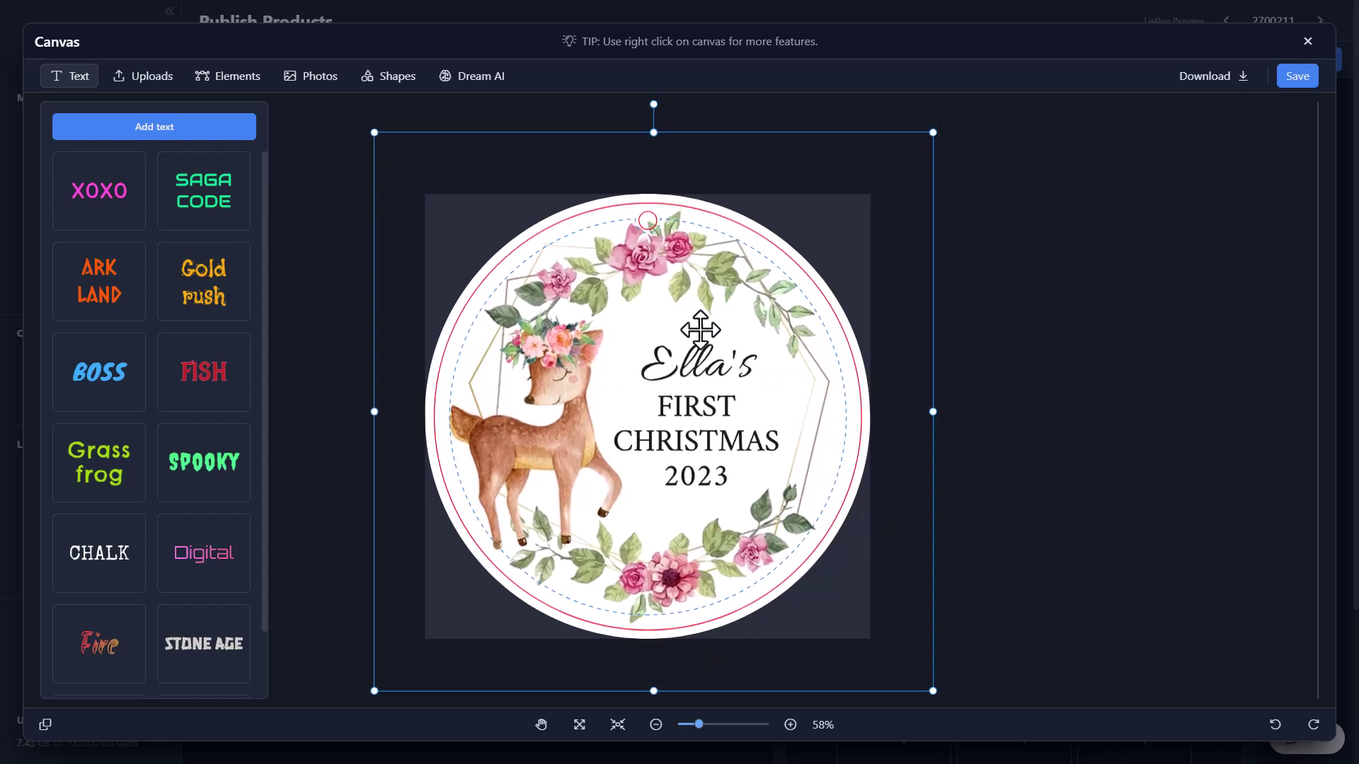
drag(698, 332, 701, 336)
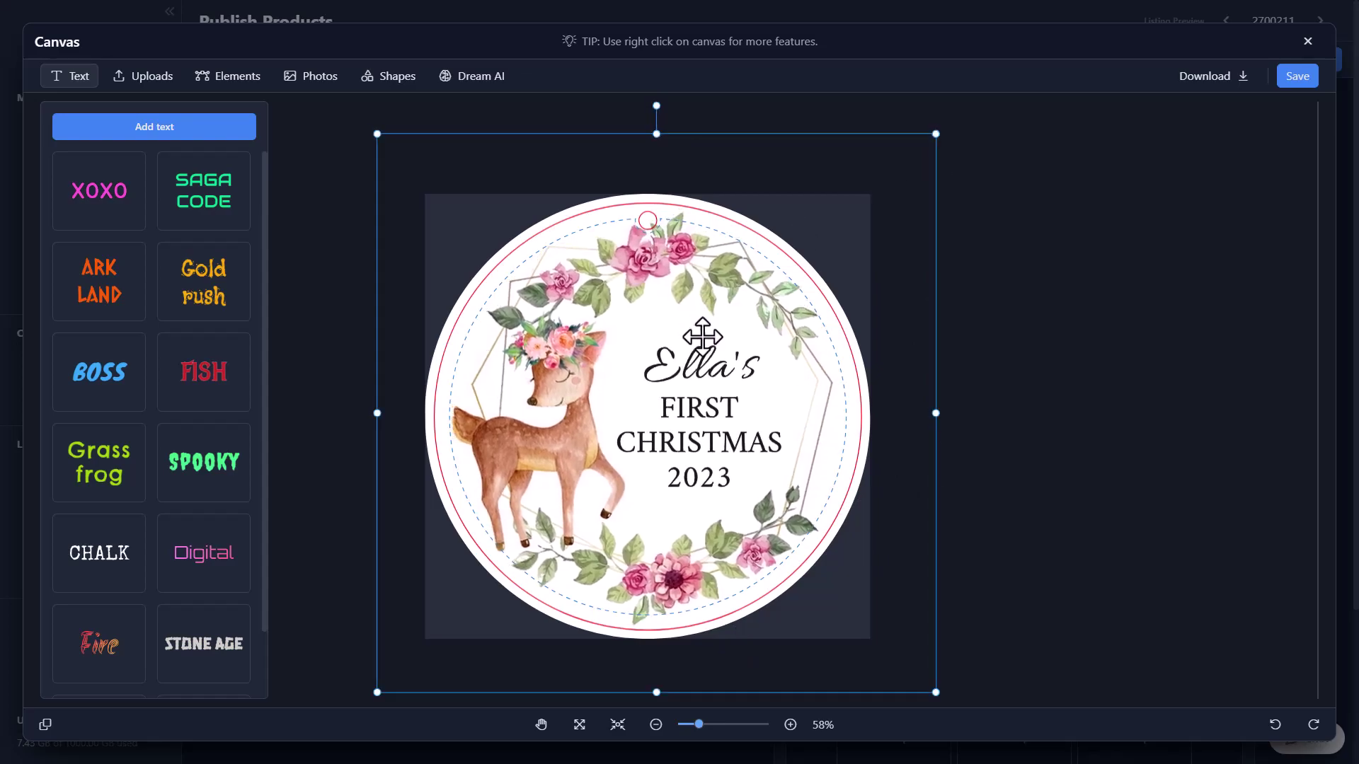
click(1295, 78)
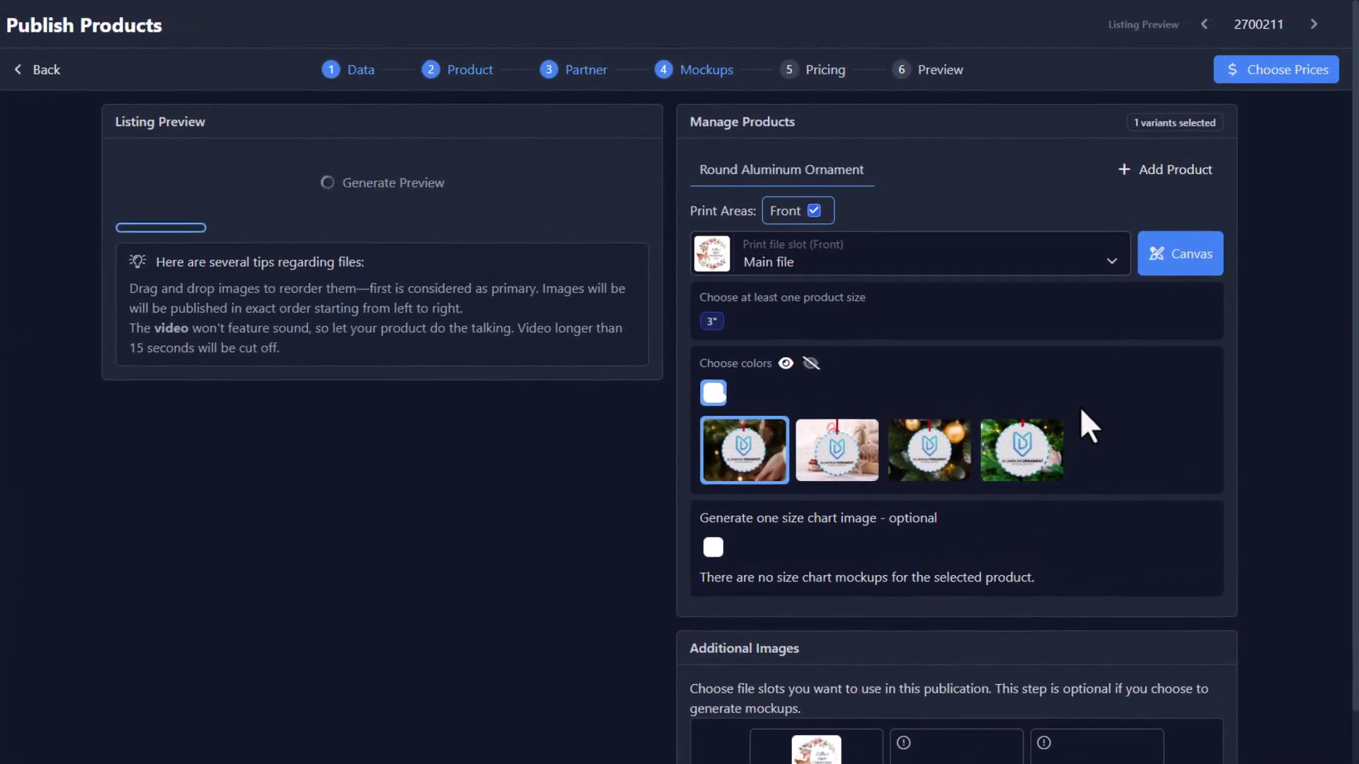
Add the second, third and fourth mockups and preview each resulting listing image
click(853, 476)
click(931, 473)
click(1024, 478)
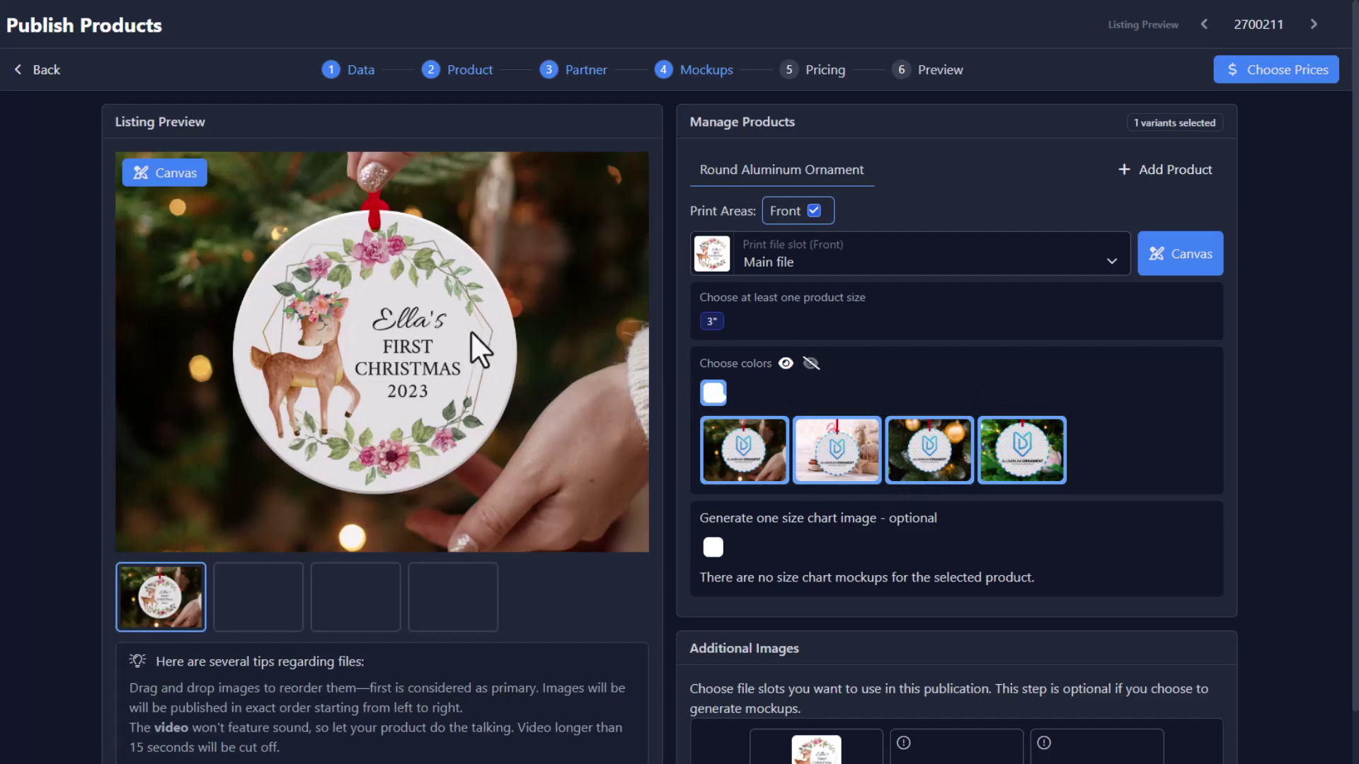
click(267, 620)
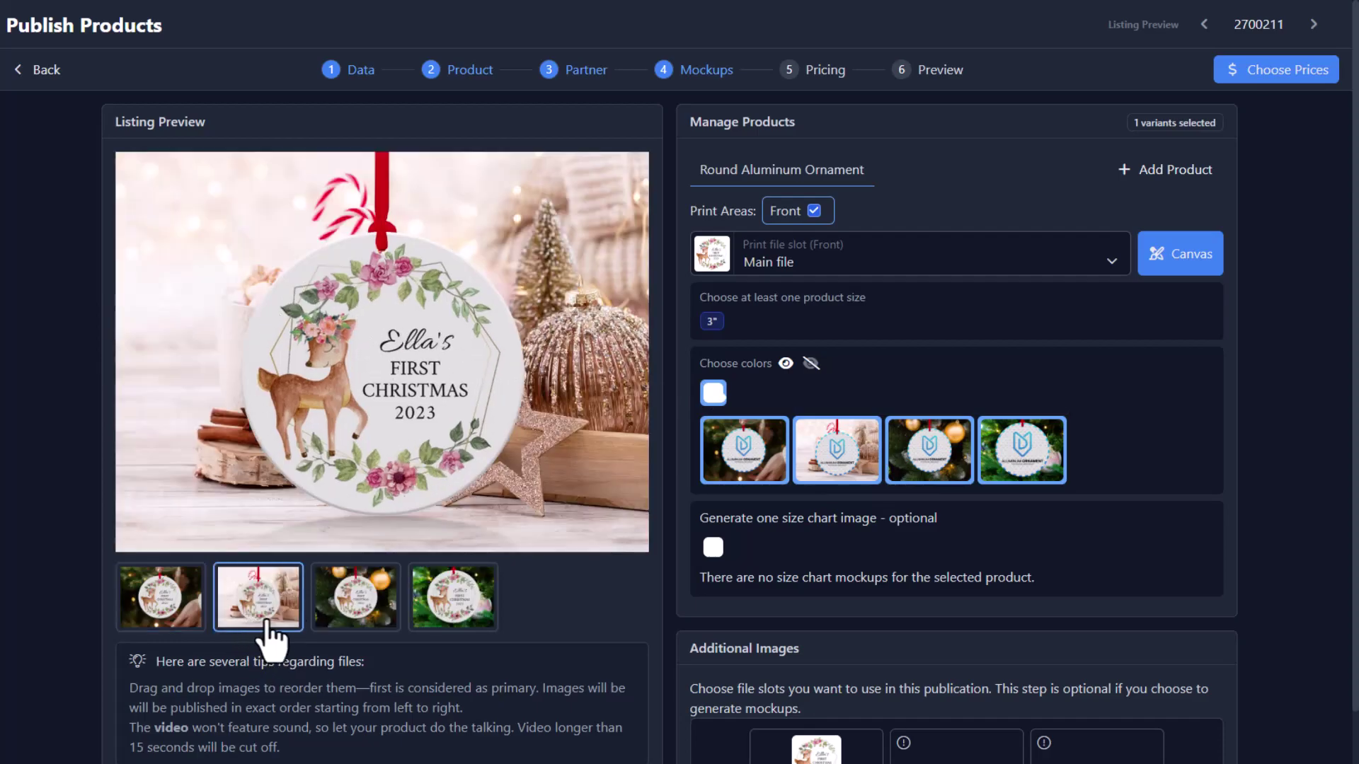
click(348, 589)
click(471, 615)
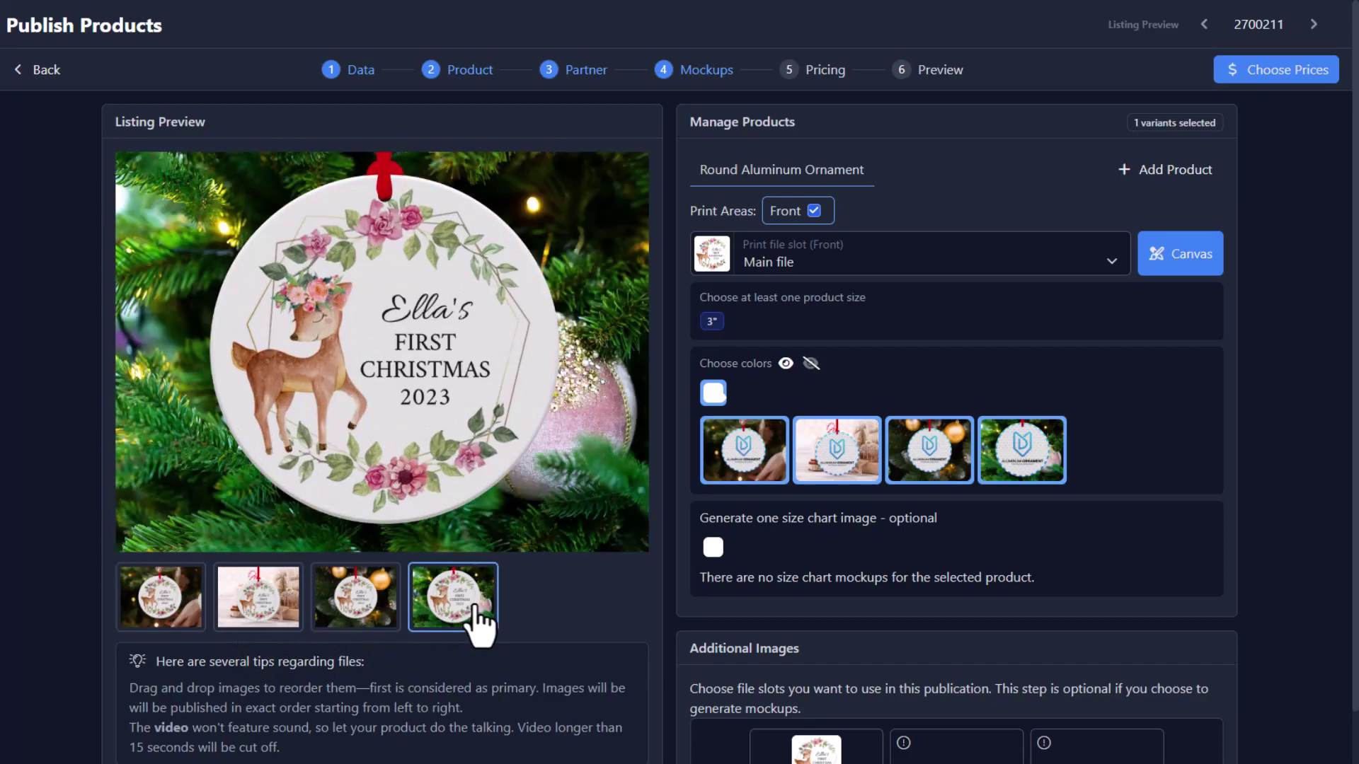
Add SwiftPOD's Round Ceramic Ornament, found by searching 'Ceramic', as a second product
click(1164, 169)
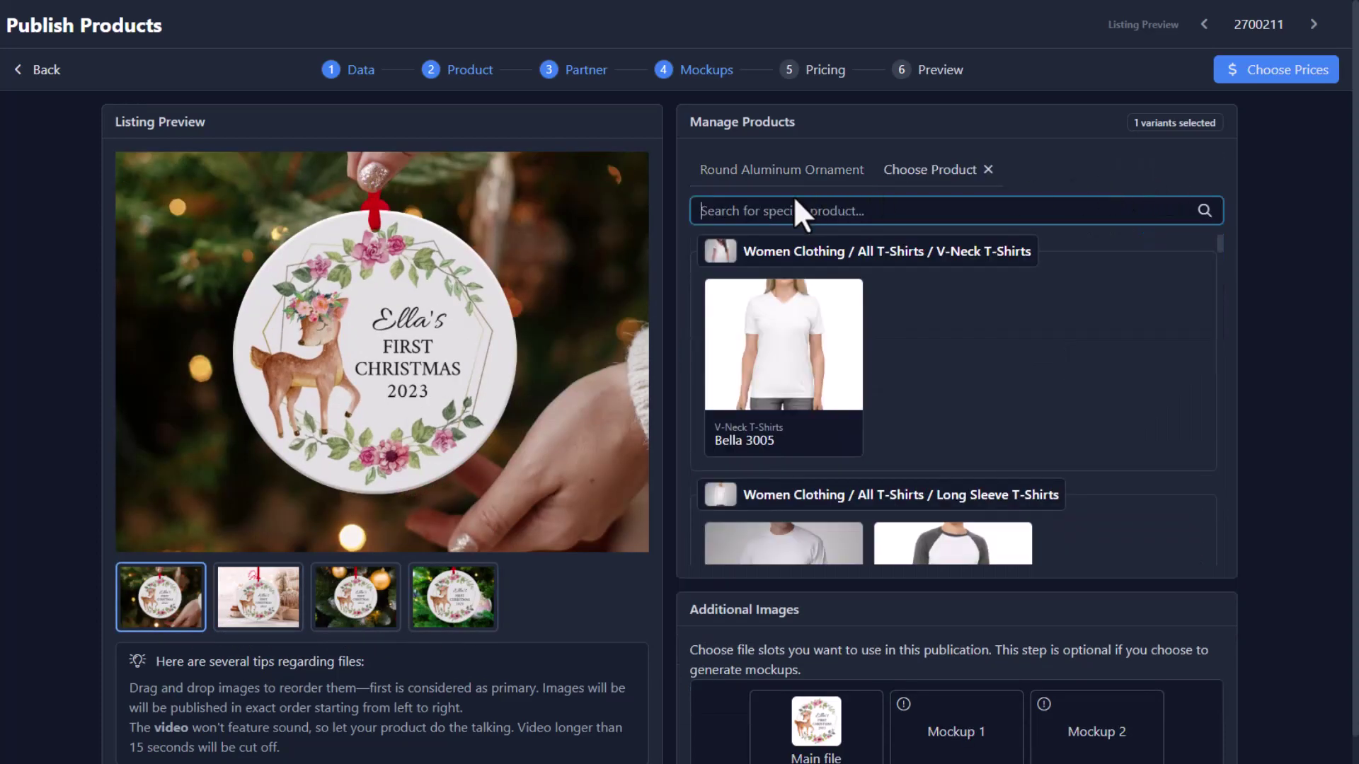
text(Ceramic)
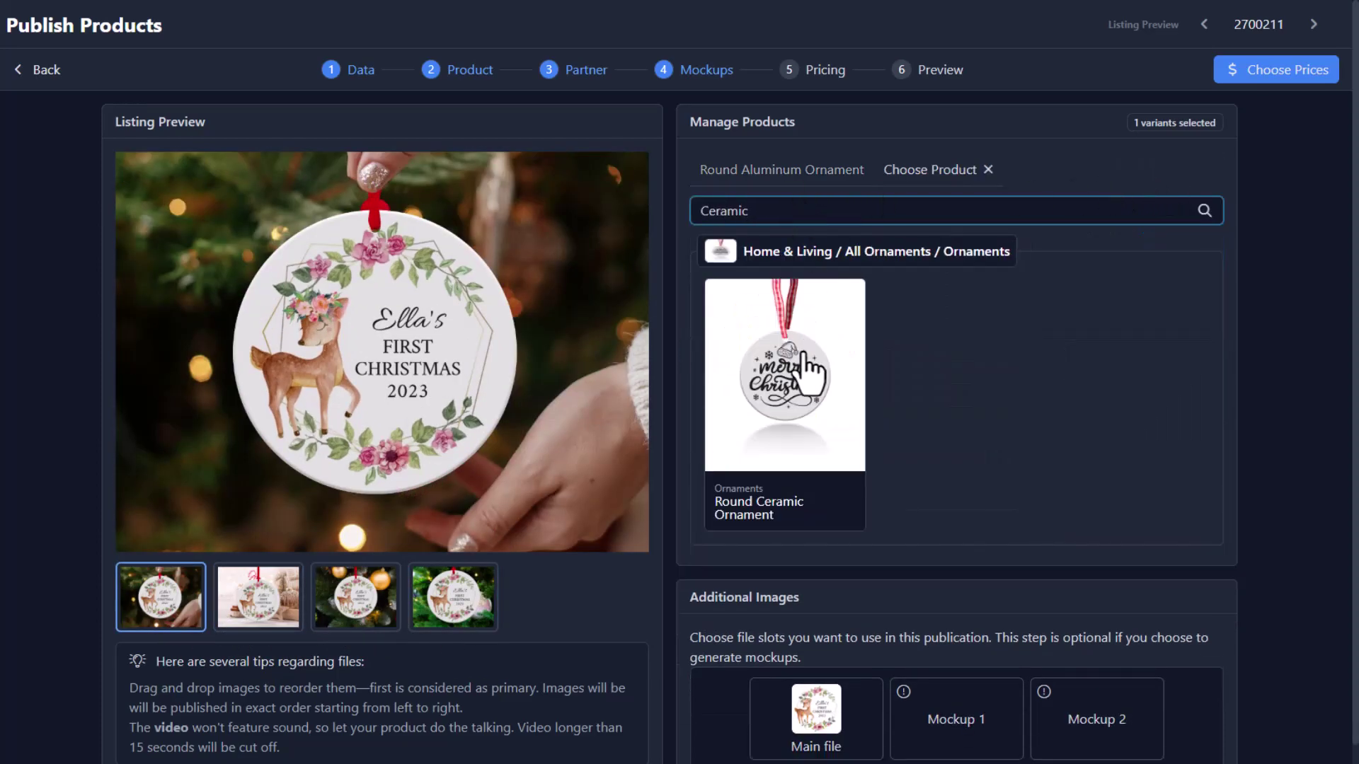
click(805, 358)
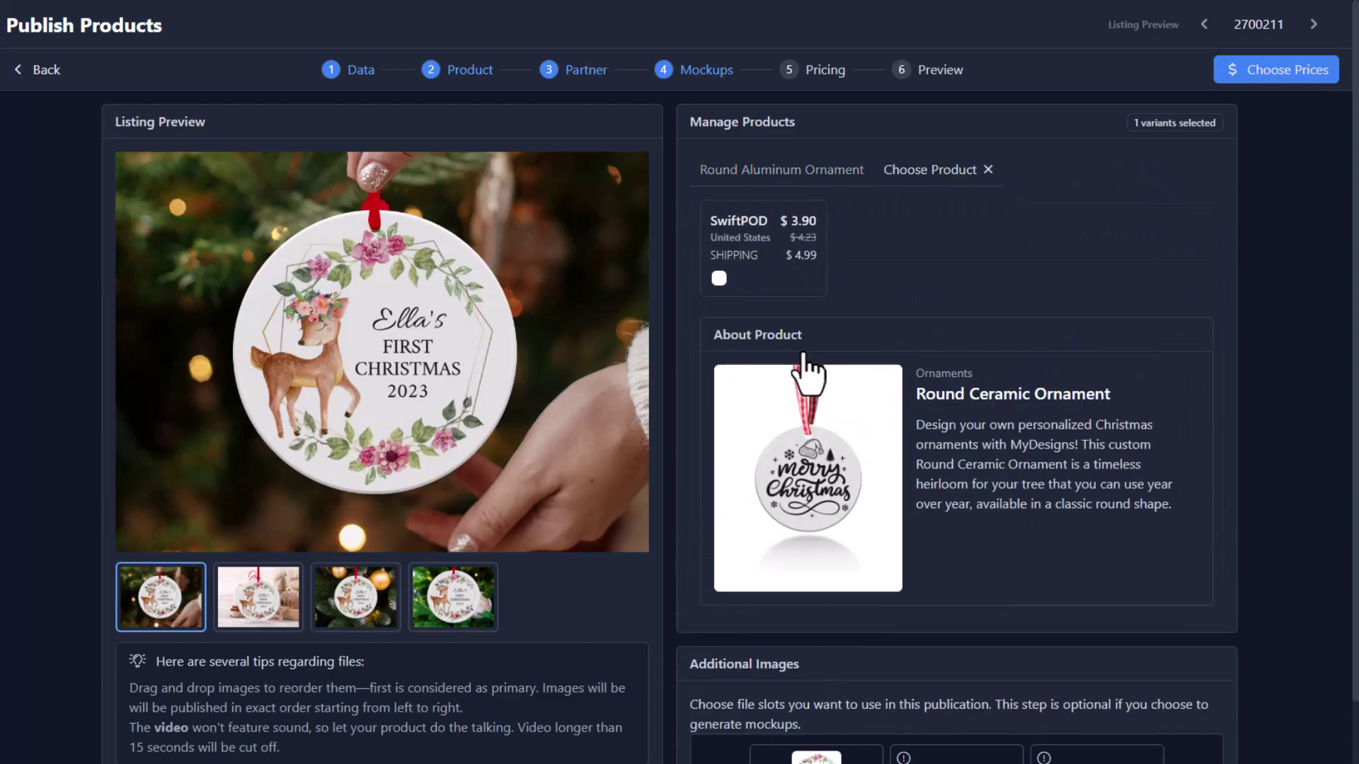
click(793, 277)
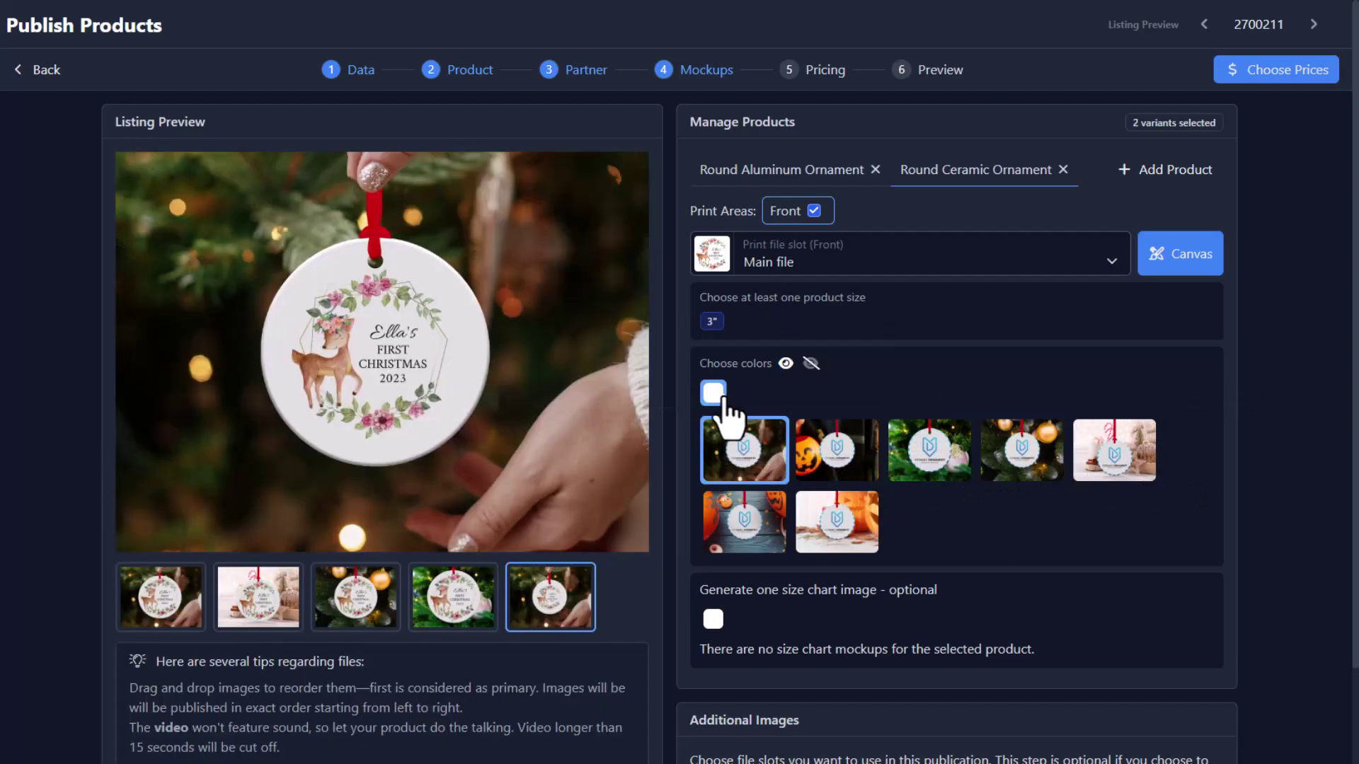
click(810, 364)
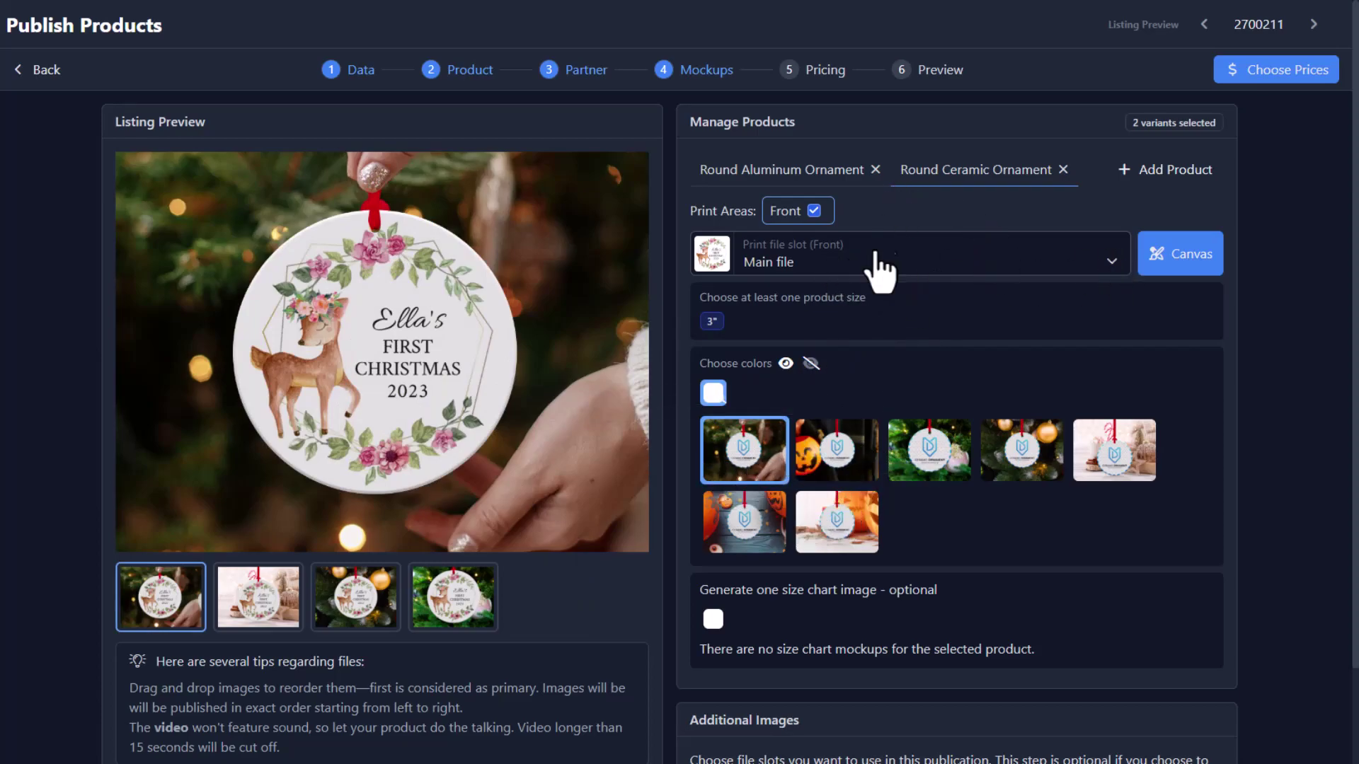
Enlarge the deer design to fill the ceramic ornament, centre it, and save
click(1146, 271)
click(607, 418)
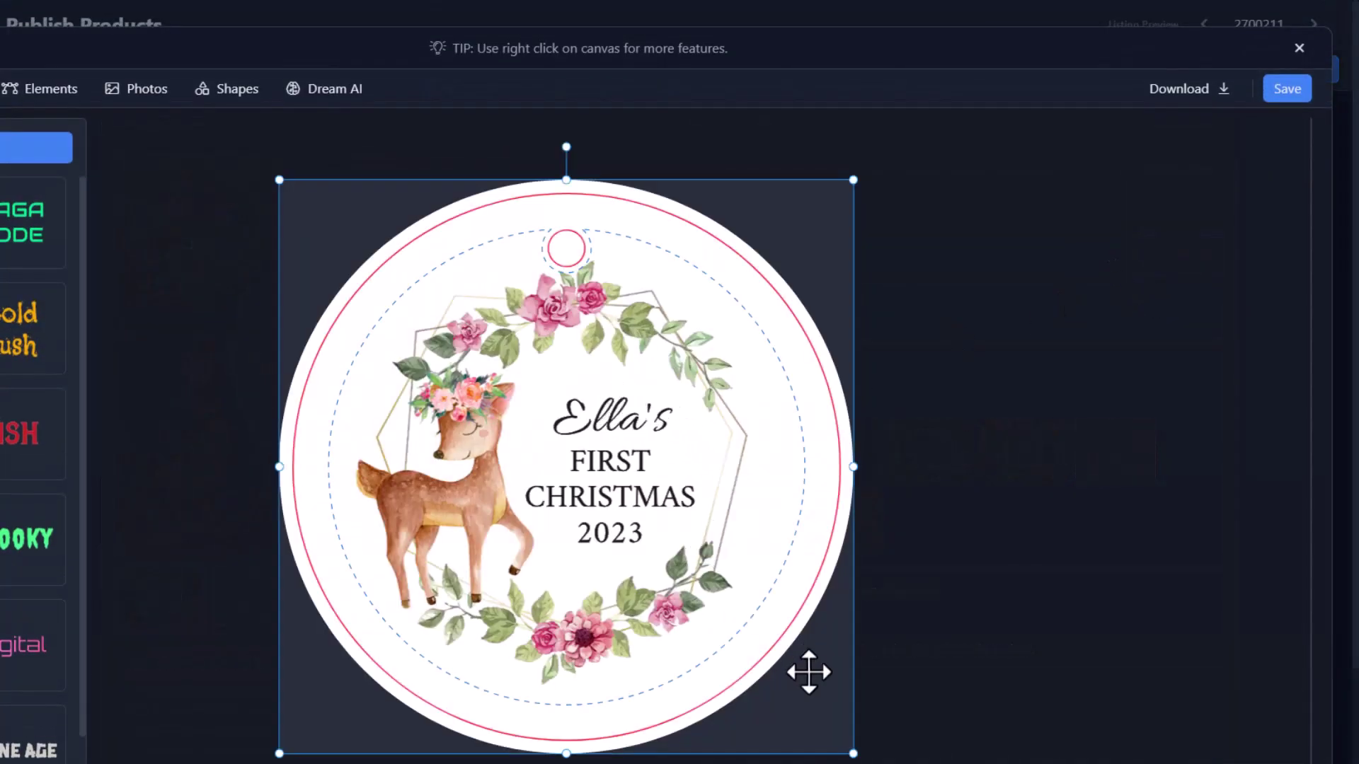
drag(853, 753, 913, 763)
drag(279, 180, 210, 136)
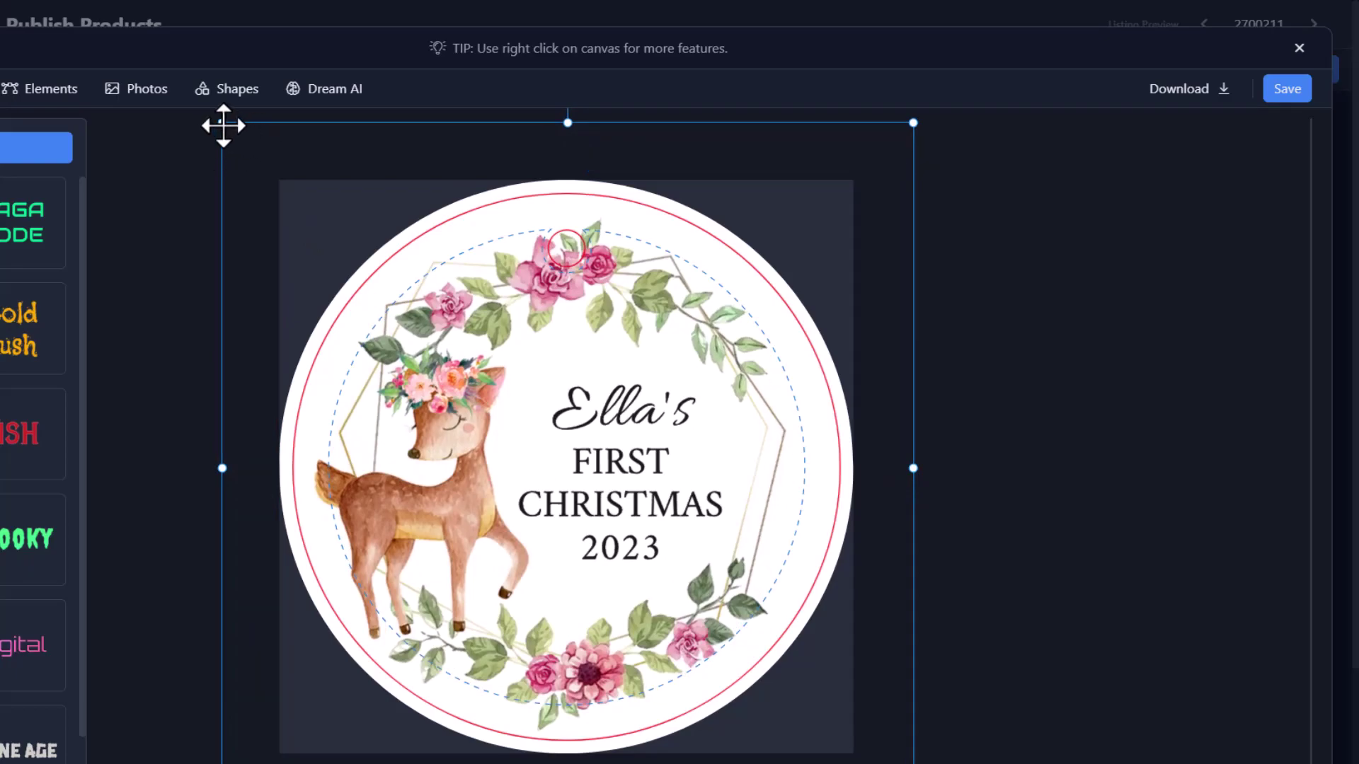
mouse_move(223, 126)
mouse_down()
mouse_move(207, 115)
mouse_move(219, 127)
mouse_up()
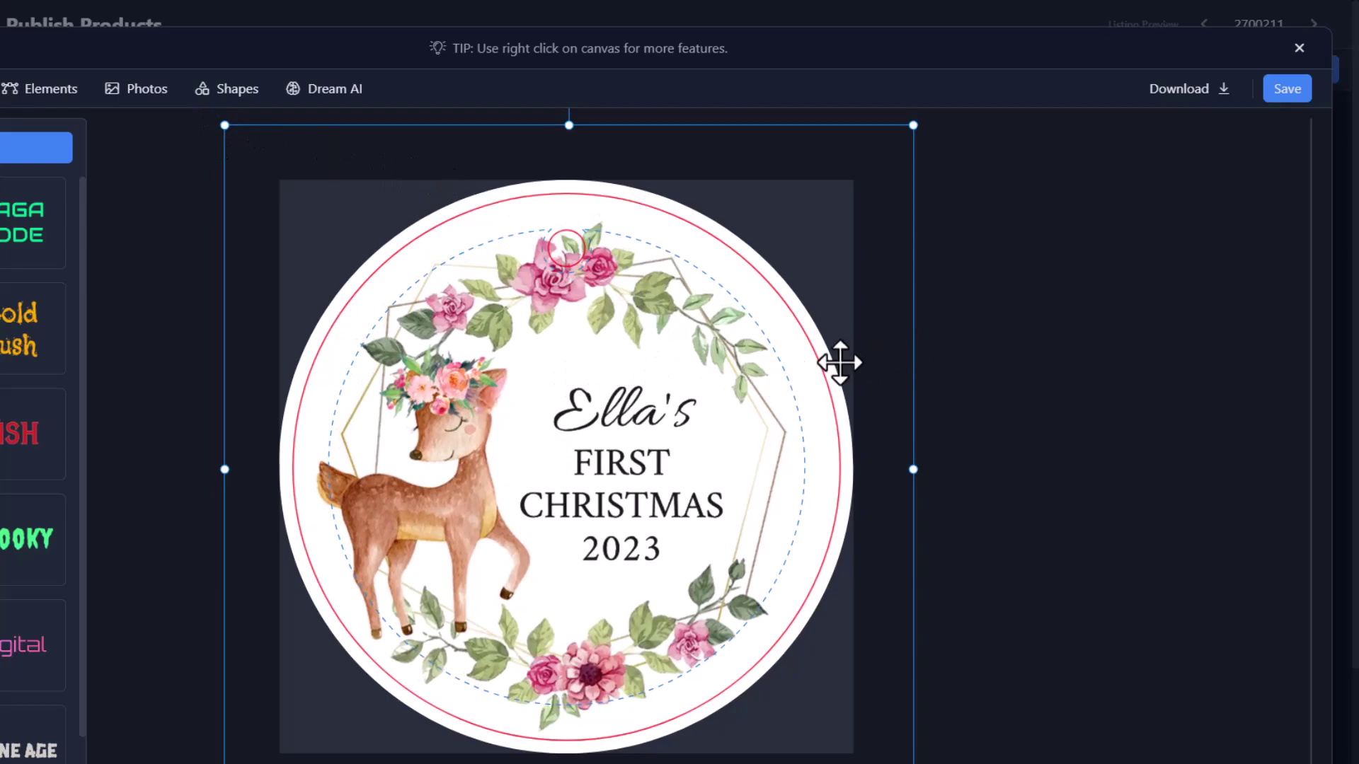
mouse_move(787, 378)
mouse_down()
mouse_move(789, 452)
mouse_move(793, 376)
mouse_up()
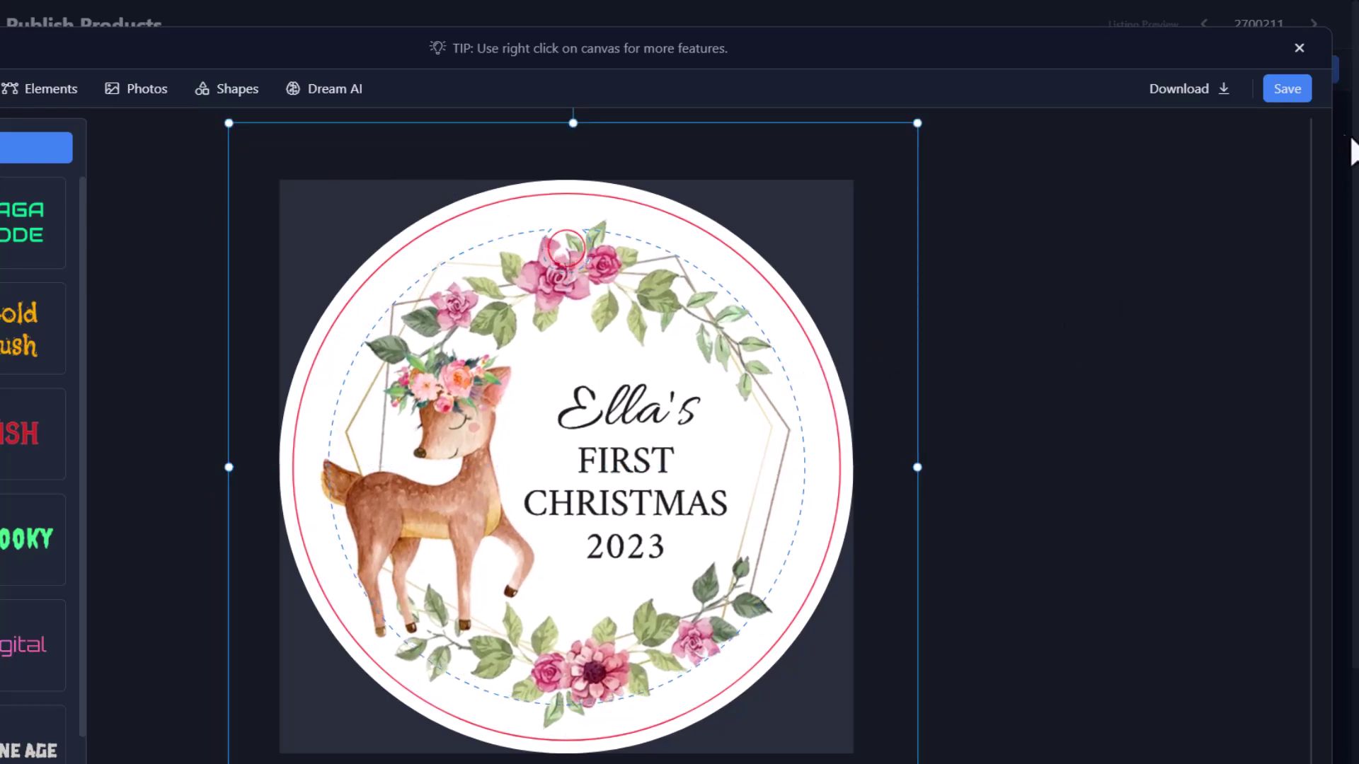
click(1287, 88)
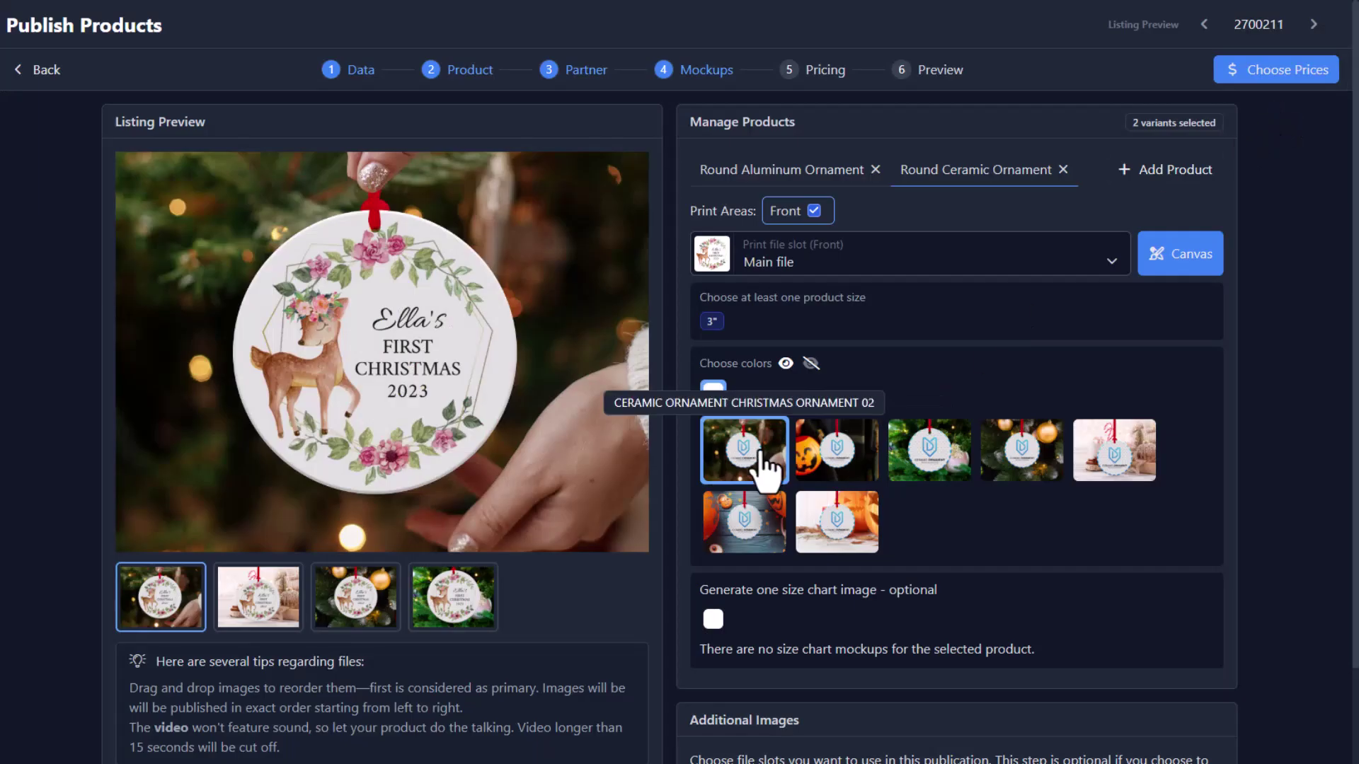
Swap the first ceramic mockup for the Christmas-tree ceramic mockup scene
click(786, 364)
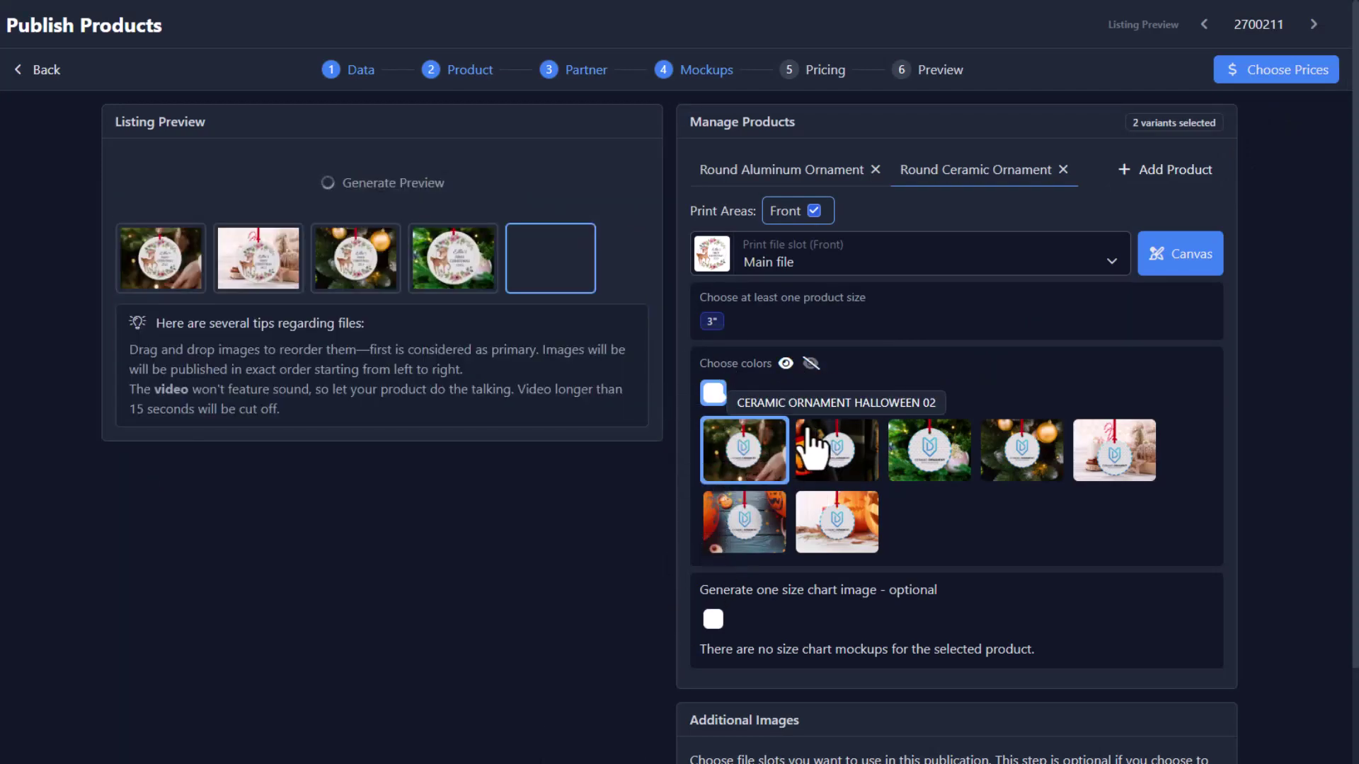
click(934, 459)
click(717, 456)
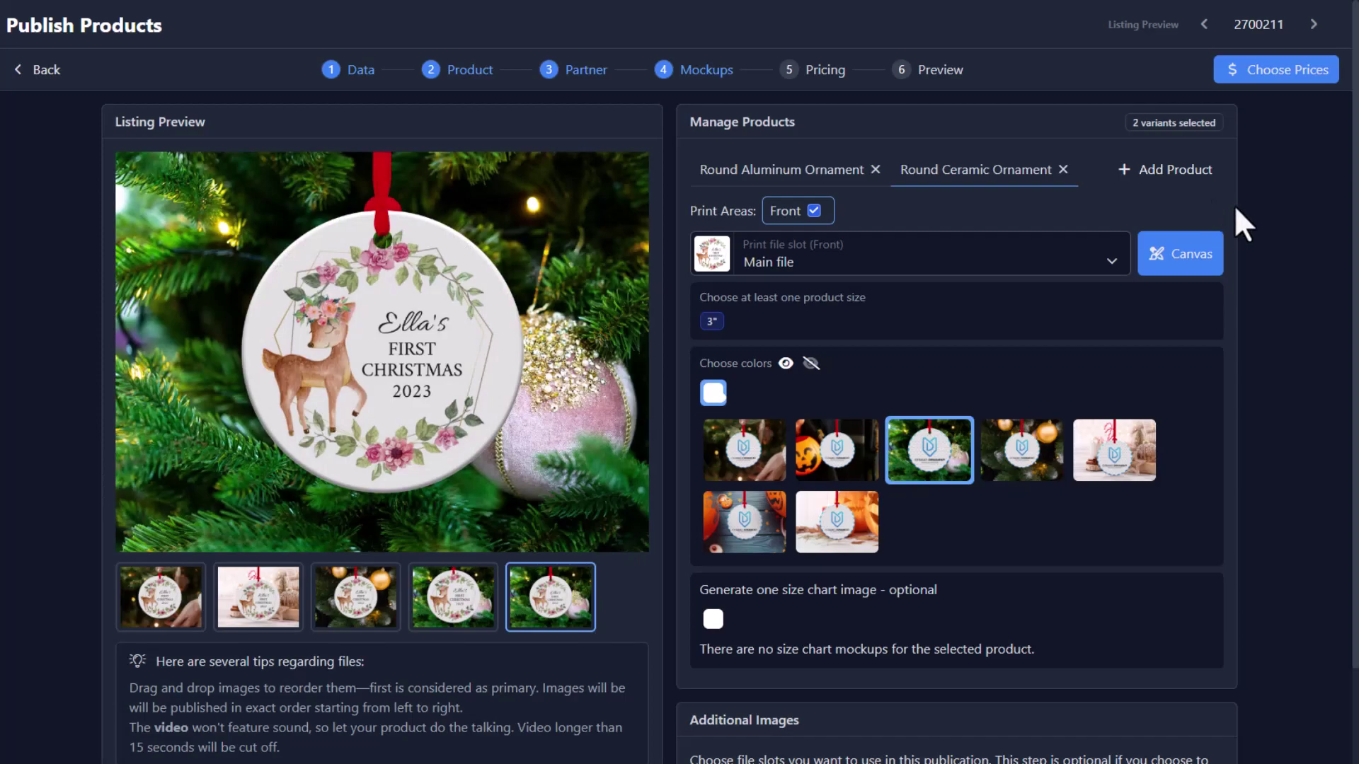
Trim the aluminum size prefix so it reads 'Aluminum Ornament - 3"'
click(1277, 71)
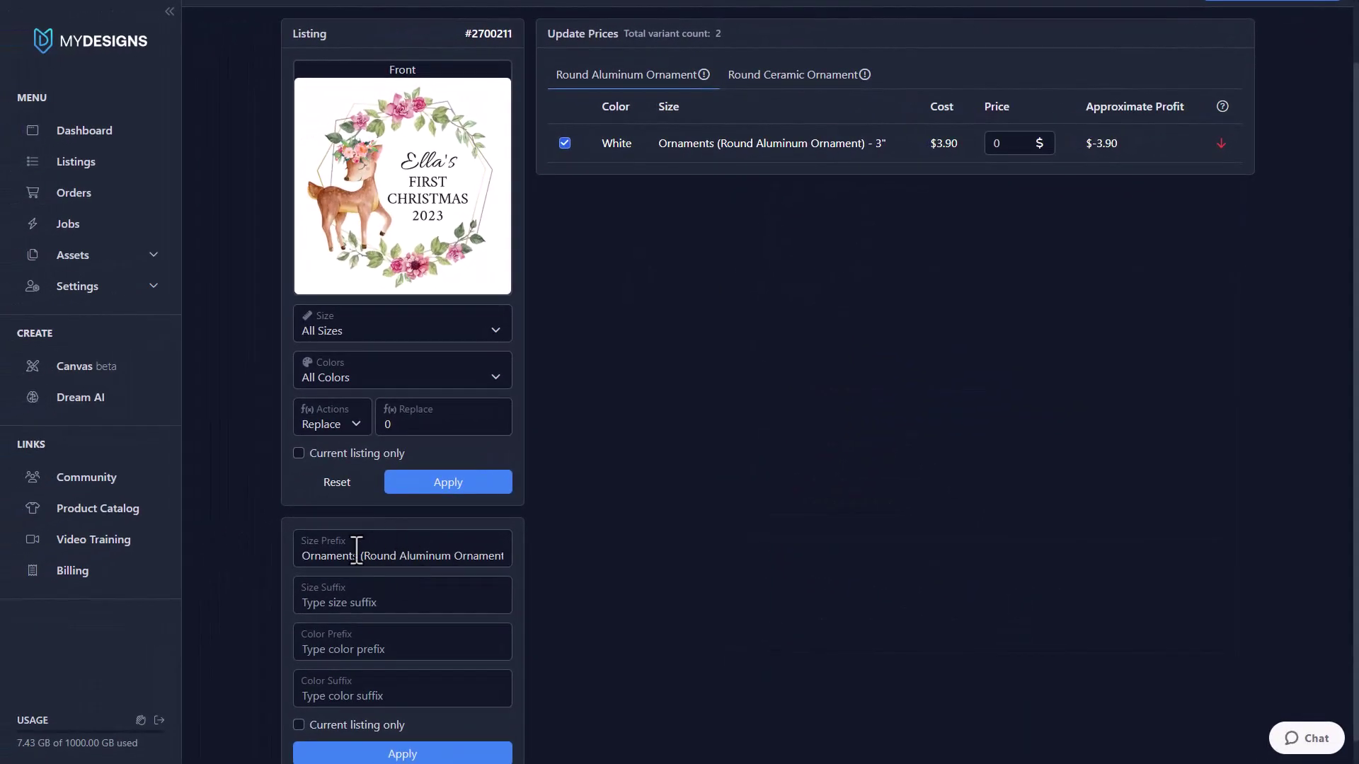
drag(357, 552, 622, 567)
click(469, 555)
drag(401, 559, 92, 559)
key(BackSpace)
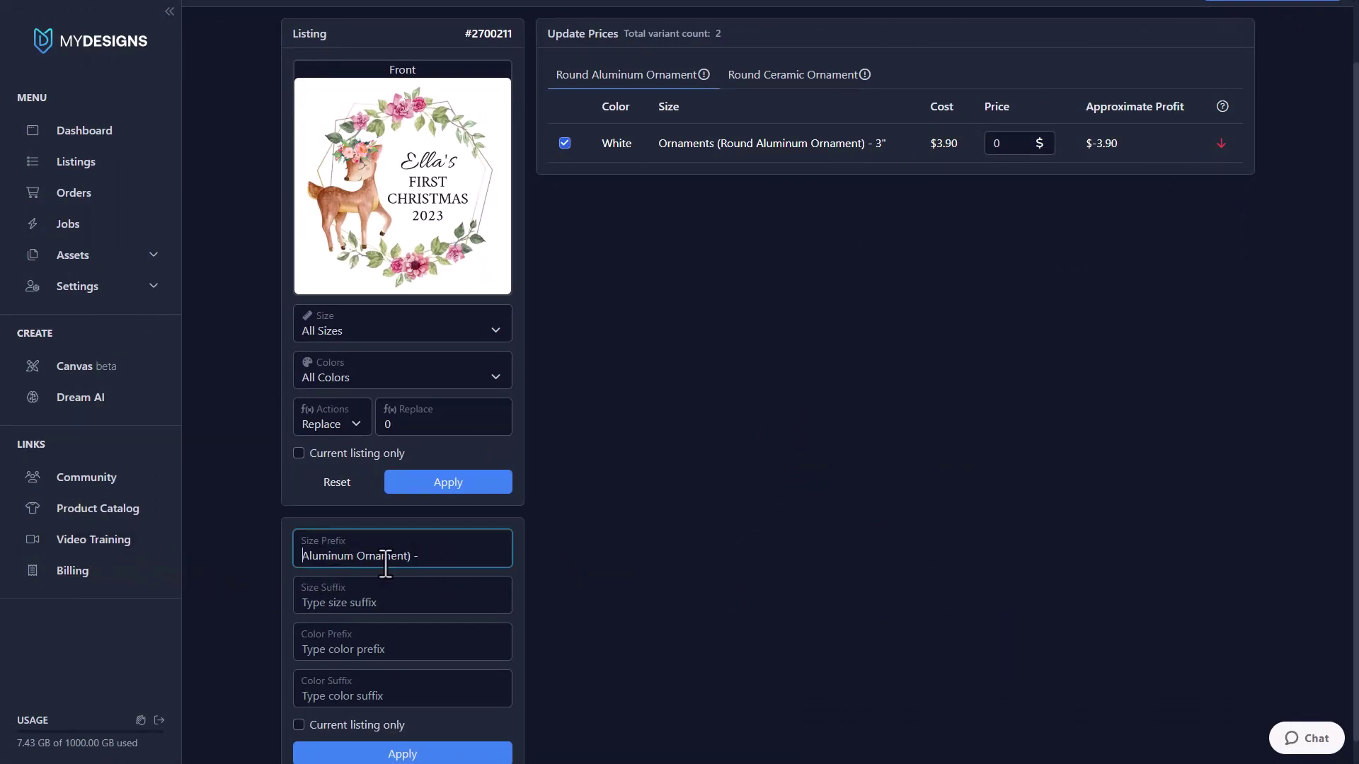
click(420, 755)
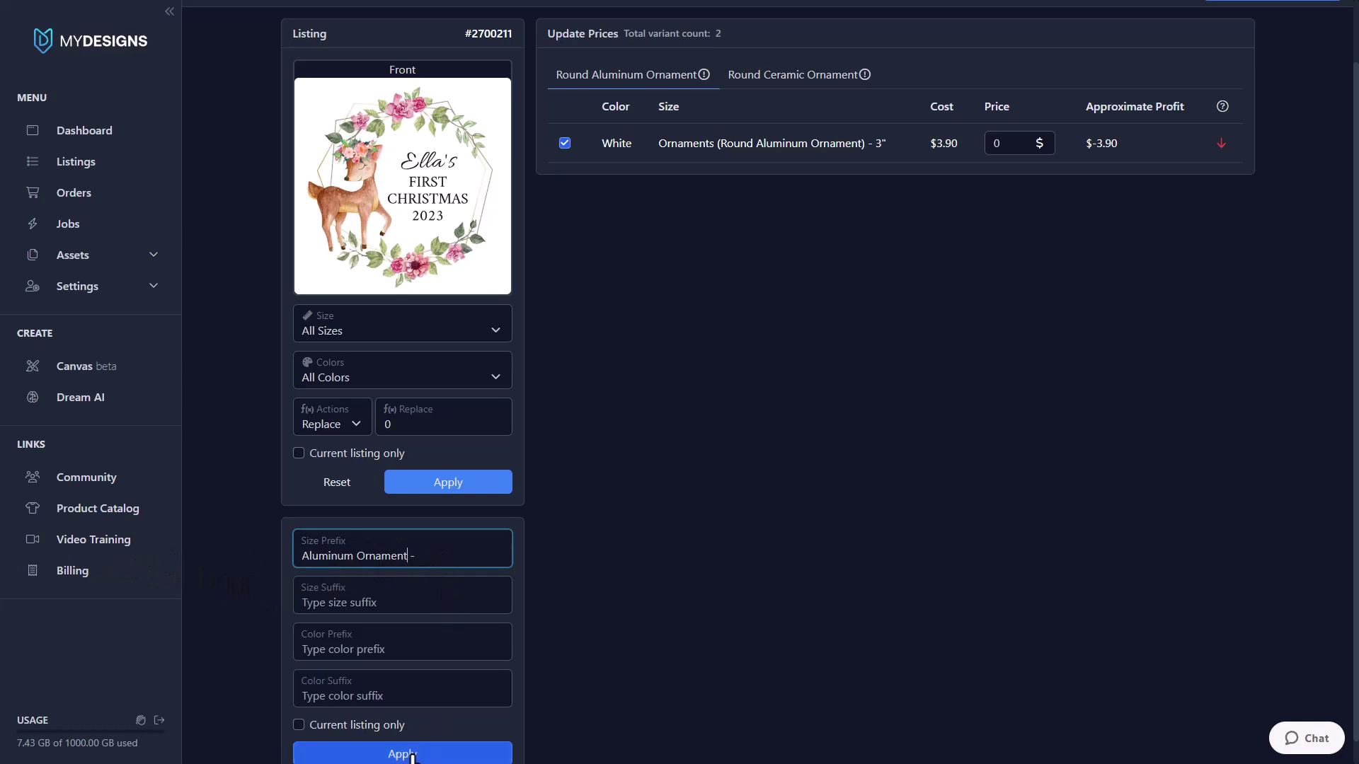
drag(734, 156, 671, 157)
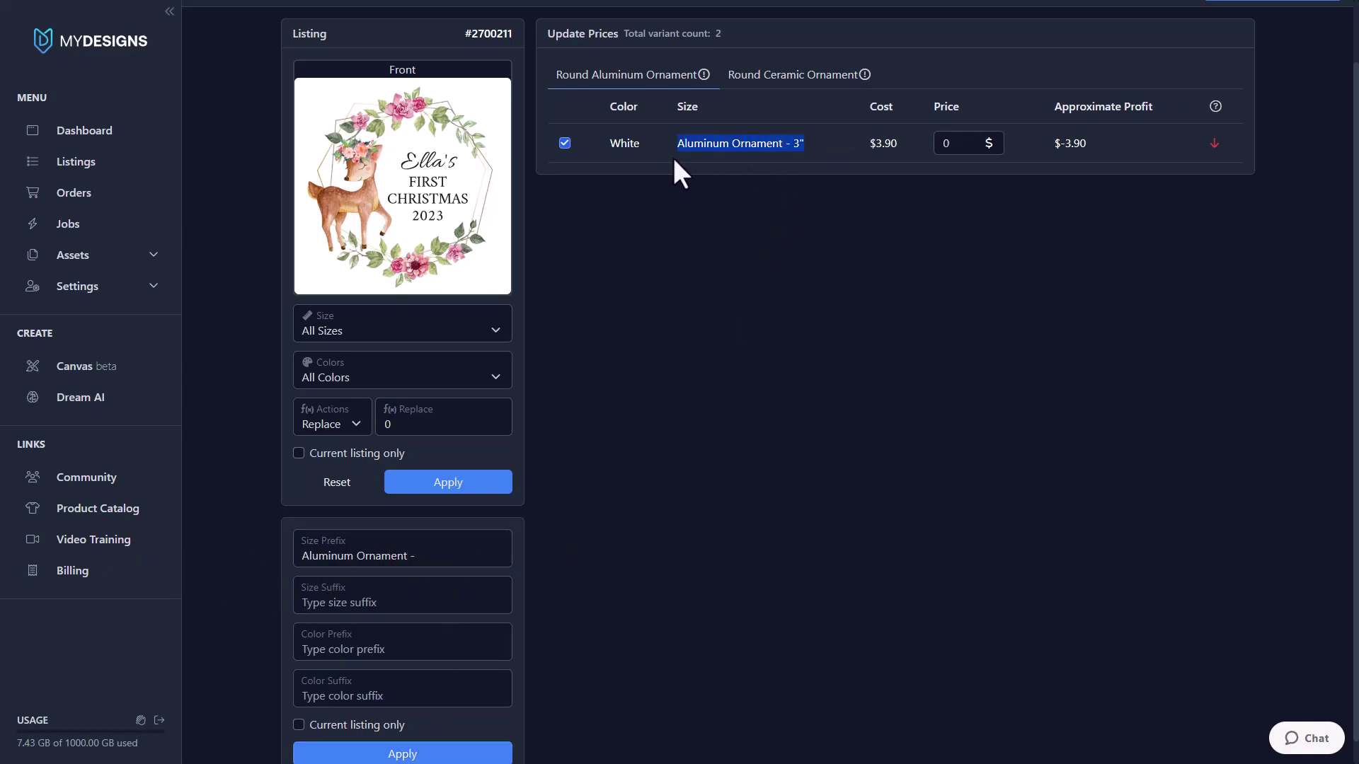
click(671, 157)
Trim the ceramic size prefix so it reads 'Ceramic Ornament - 3"'
click(760, 79)
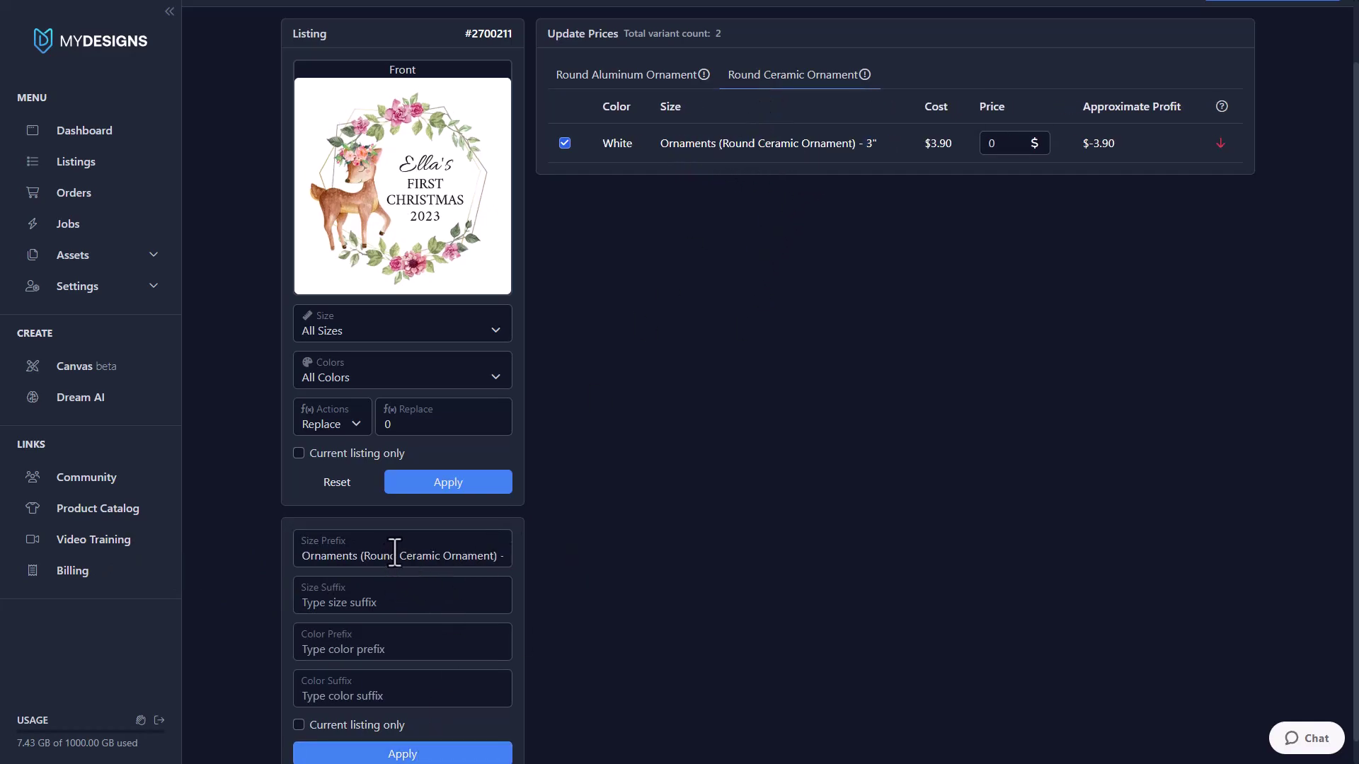
drag(396, 556, 244, 559)
key(BackSpace)
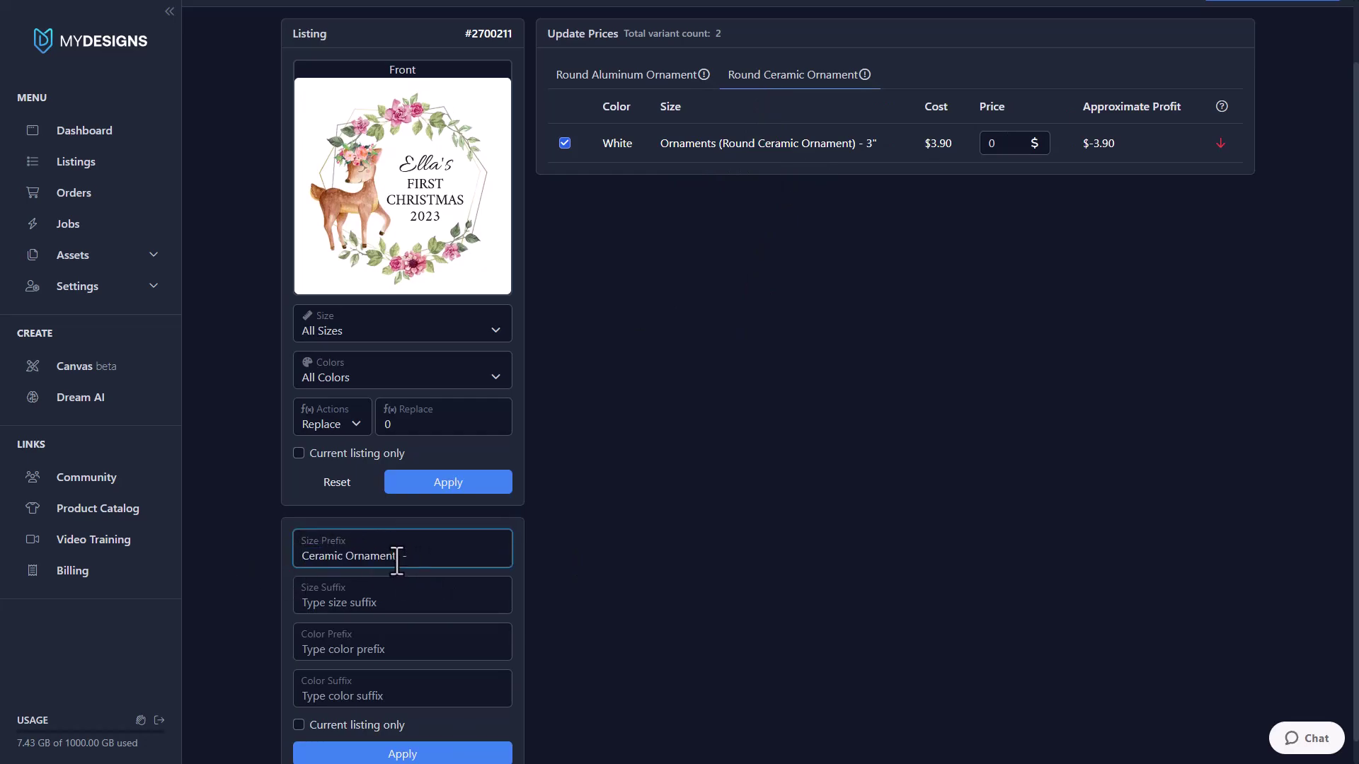
click(422, 756)
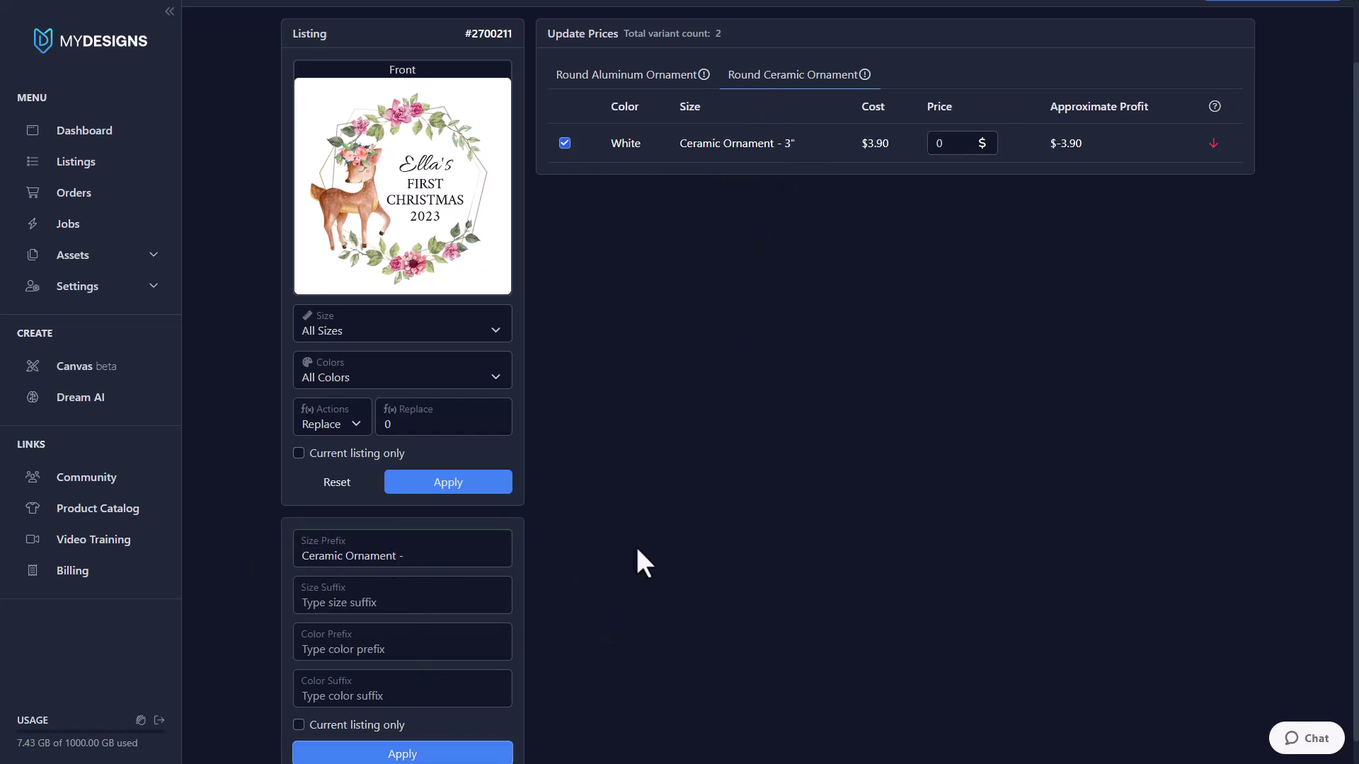
Price both the ceramic and aluminum ornament variants at $21.98
double_click(467, 425)
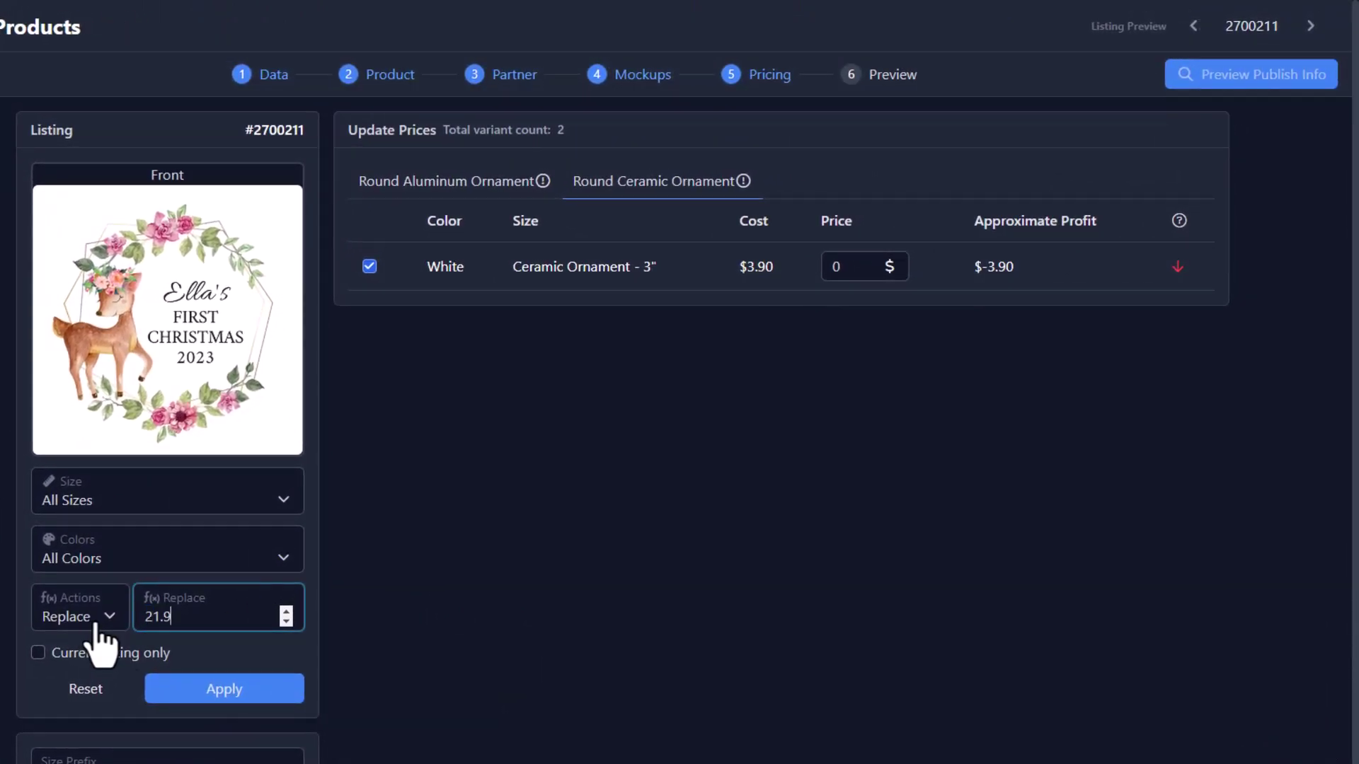
text(21.98)
click(177, 693)
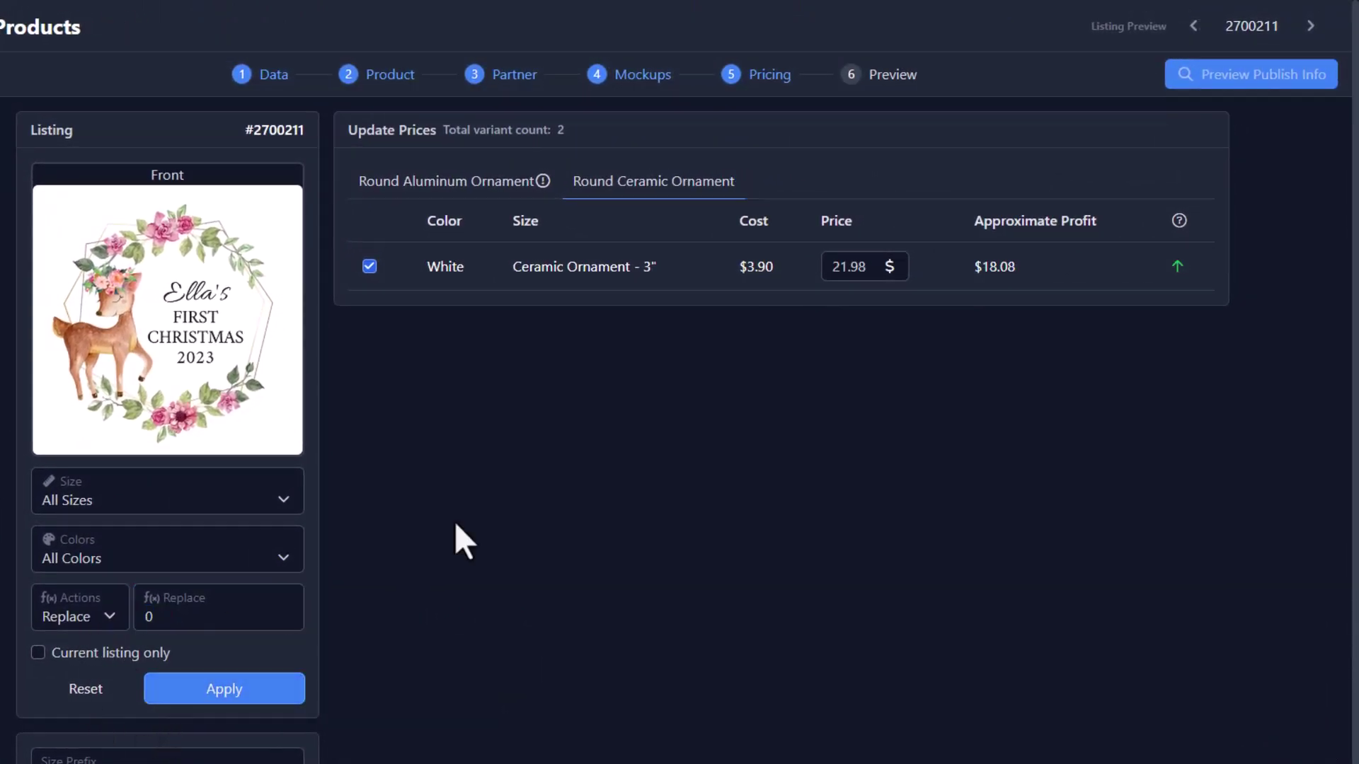
click(461, 185)
double_click(198, 616)
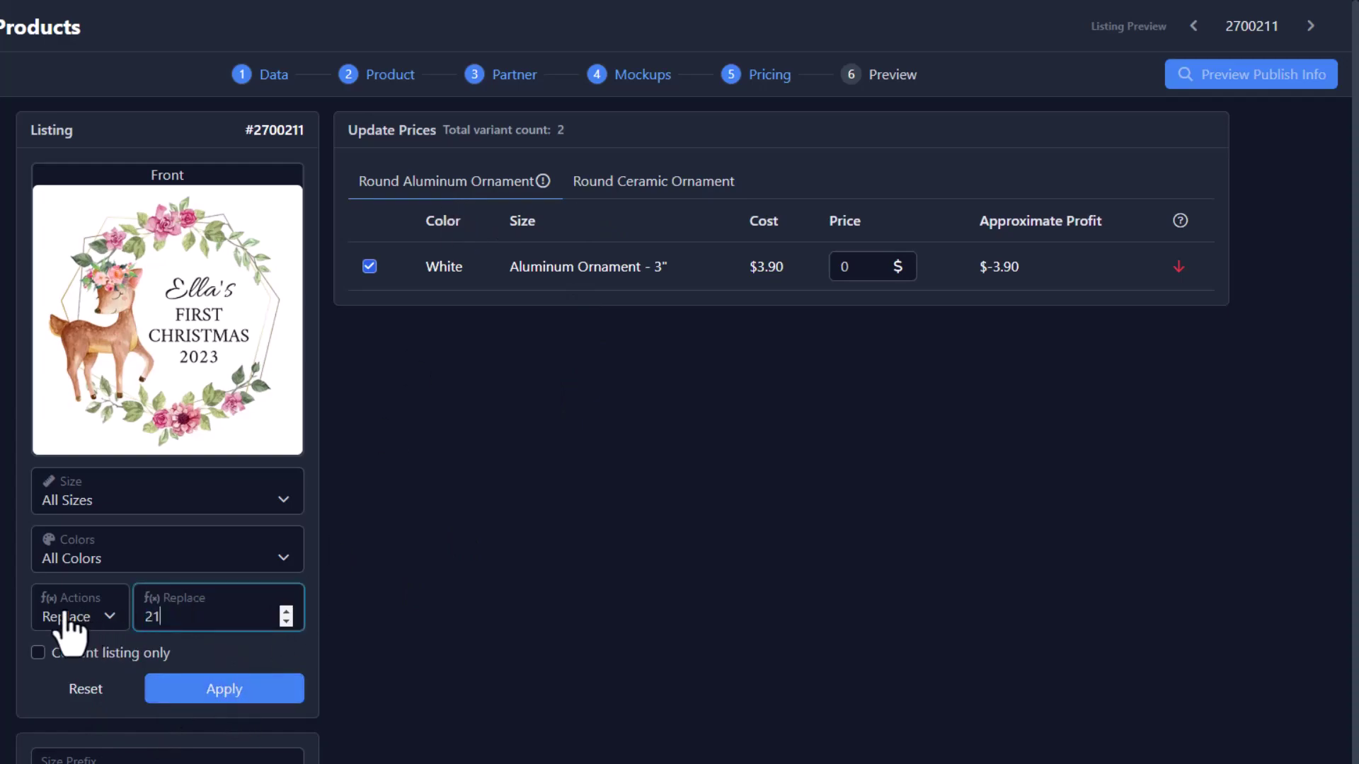
click(212, 694)
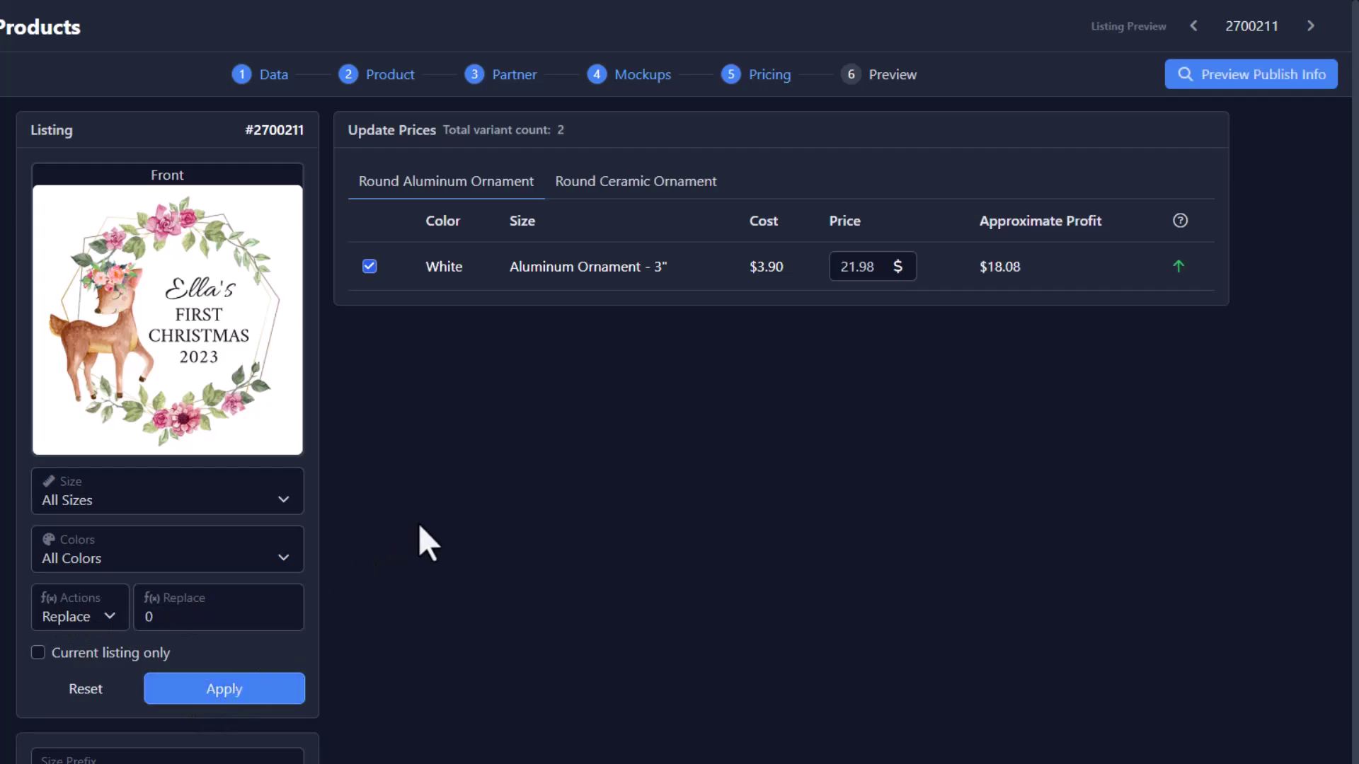
Keep MDSVGShop as the store, set maker to a member of my shop, finished product
click(1198, 77)
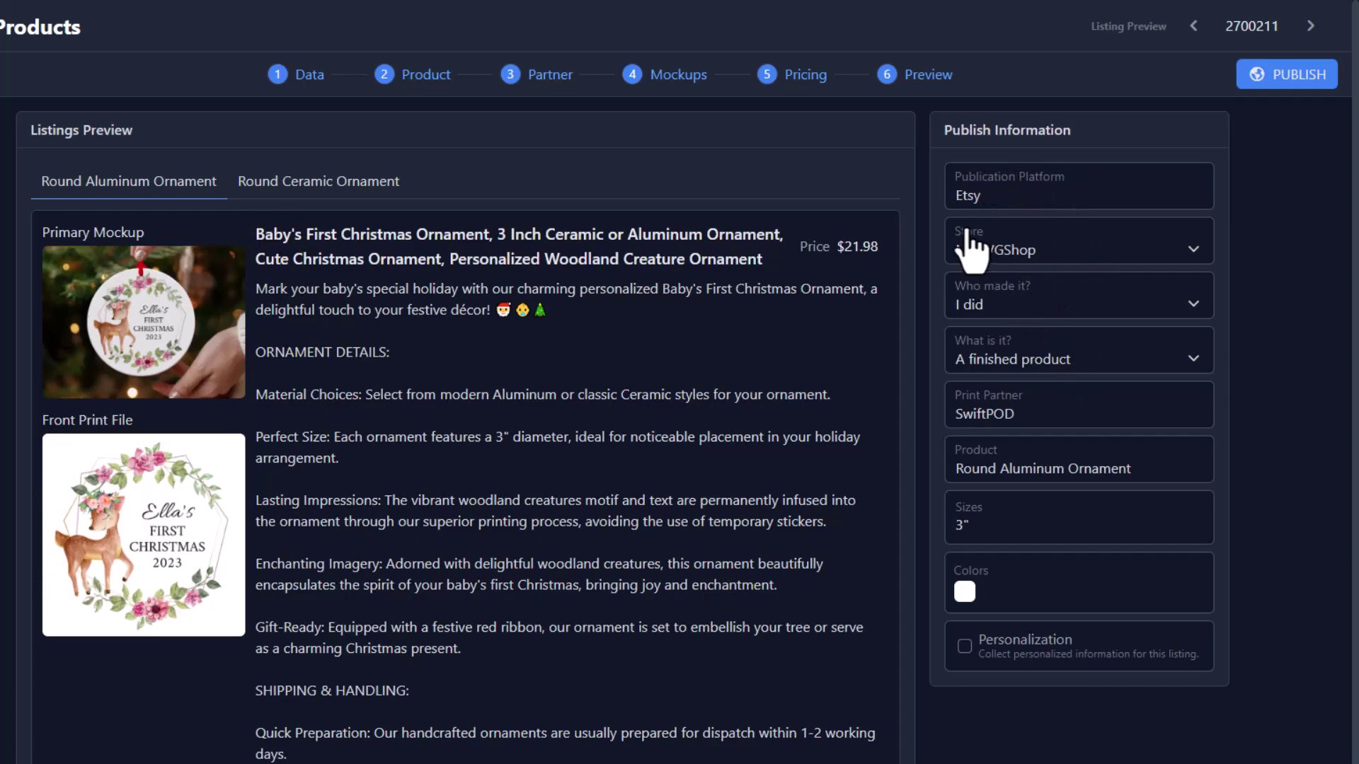
click(1003, 267)
click(1005, 286)
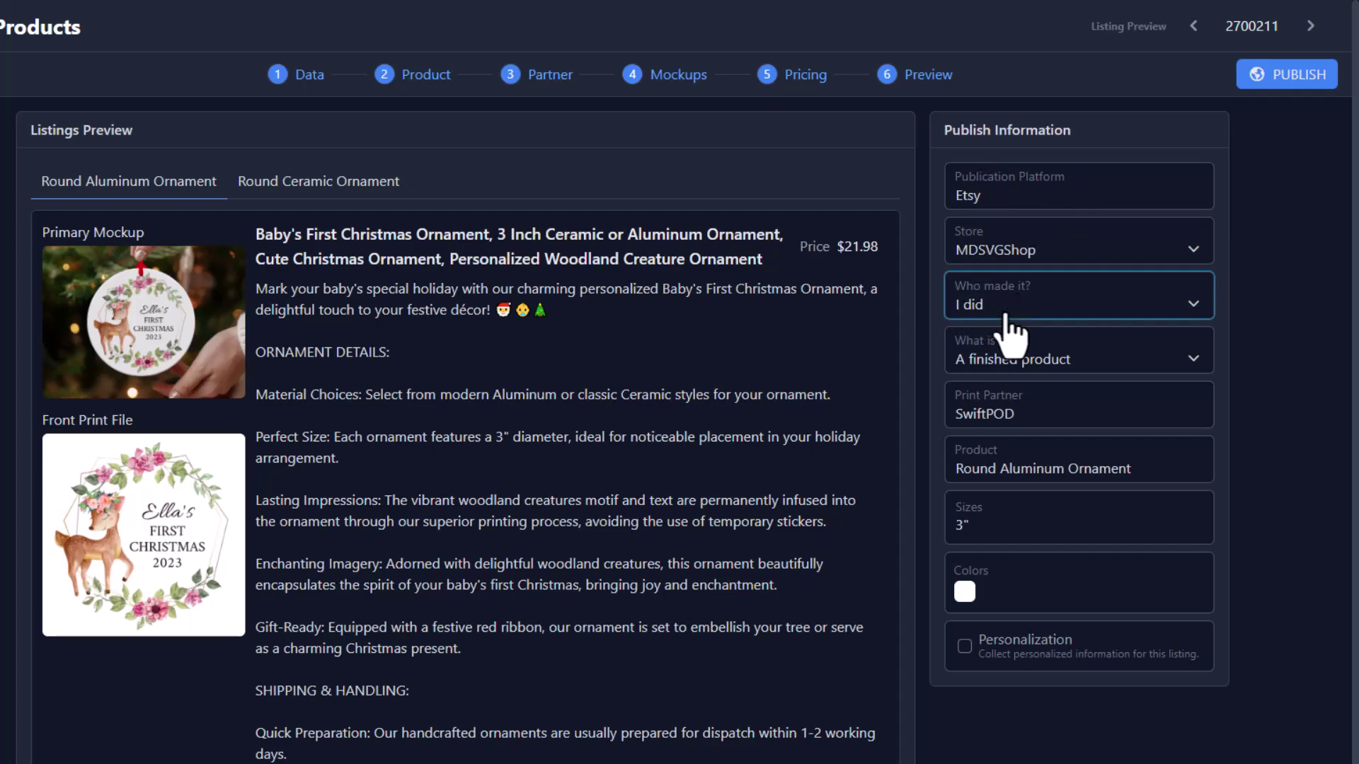
click(1006, 313)
click(1022, 401)
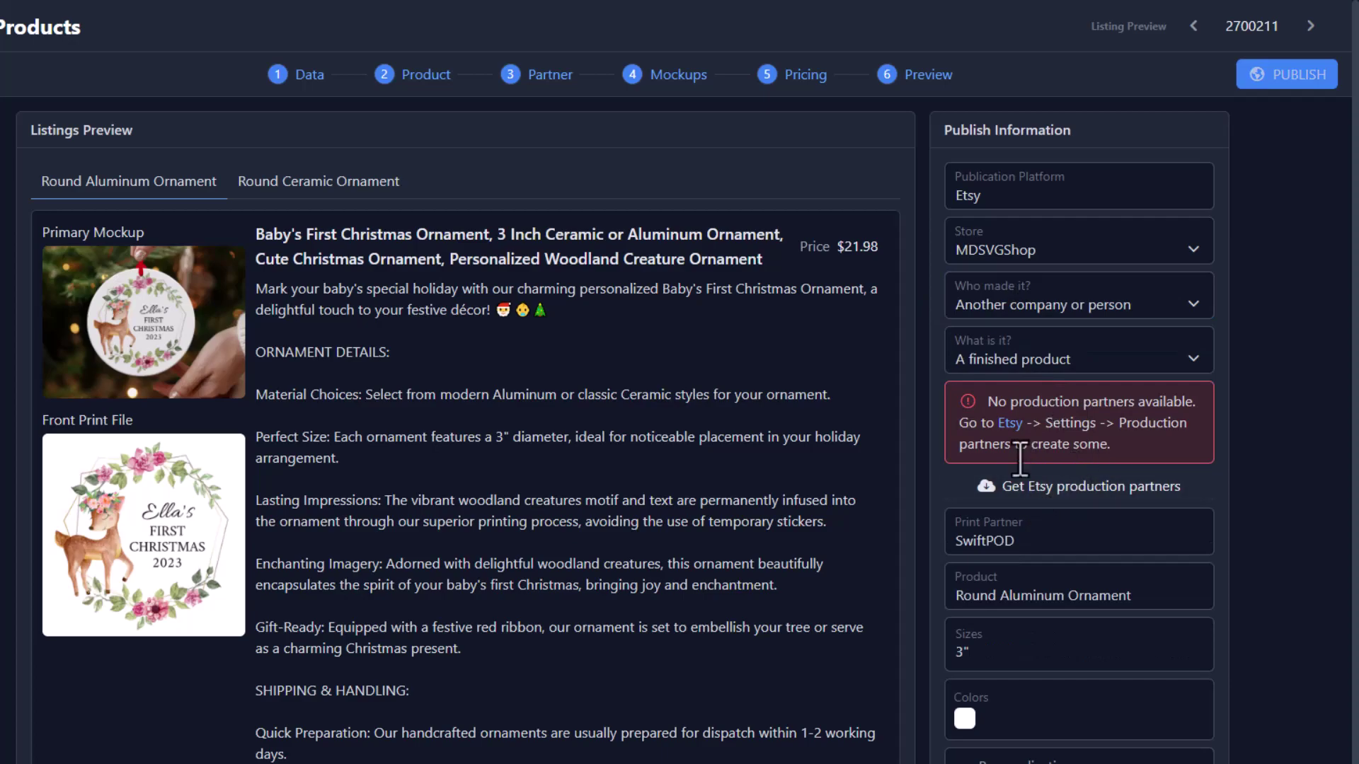
click(1038, 365)
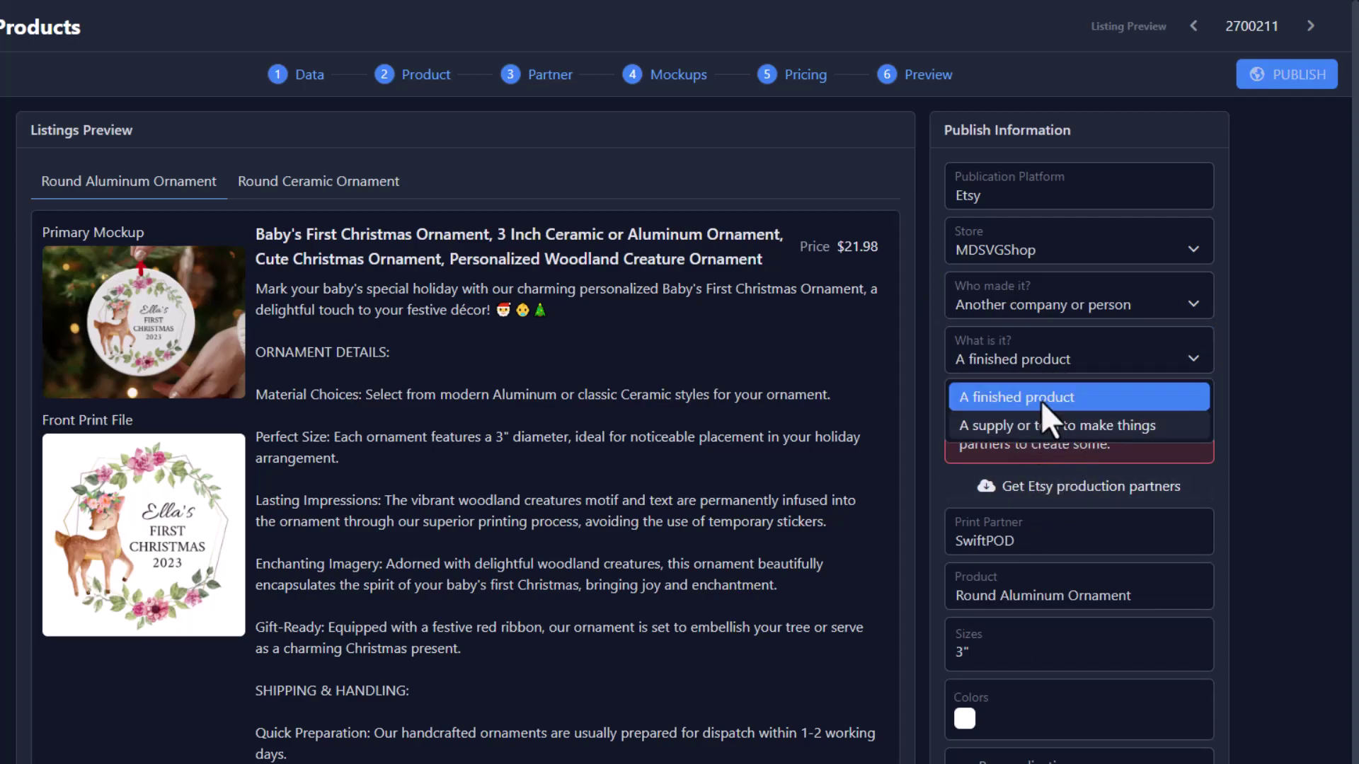
click(1042, 401)
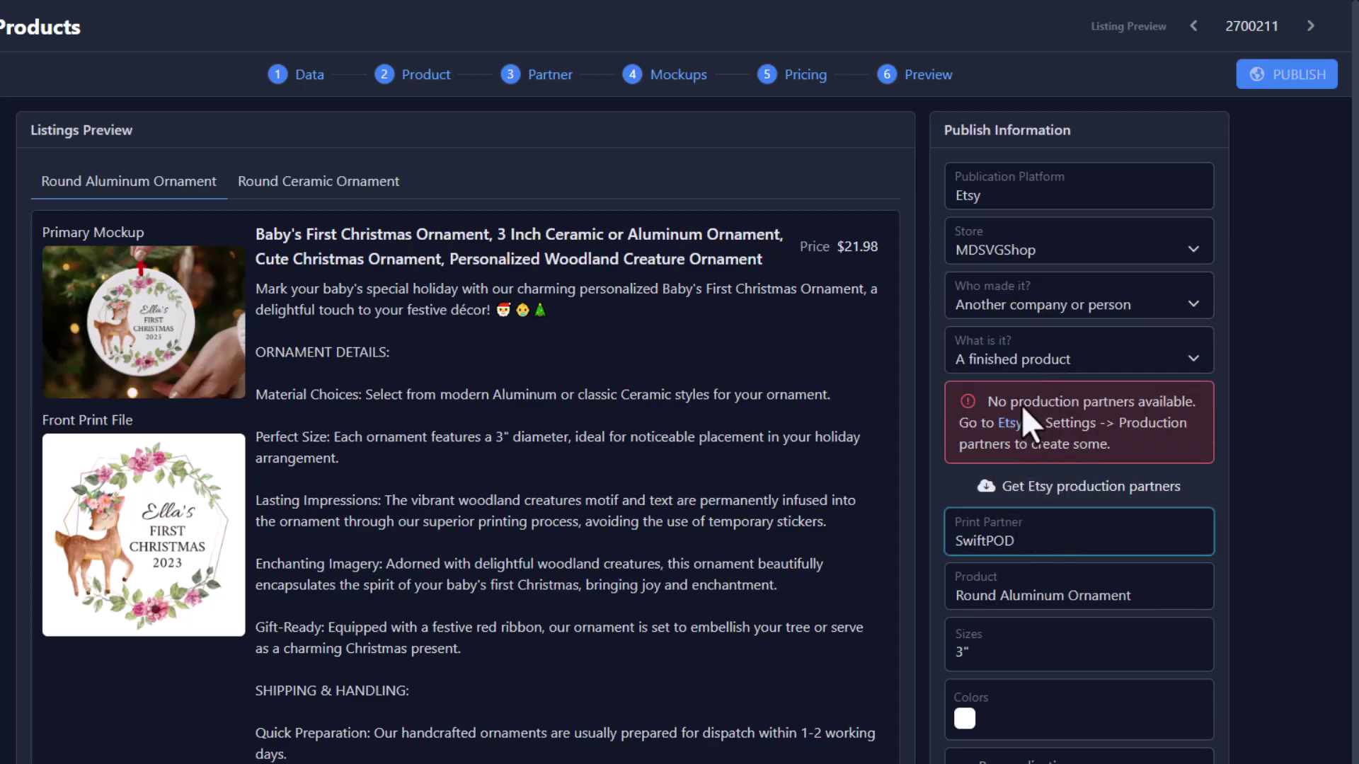
click(1035, 356)
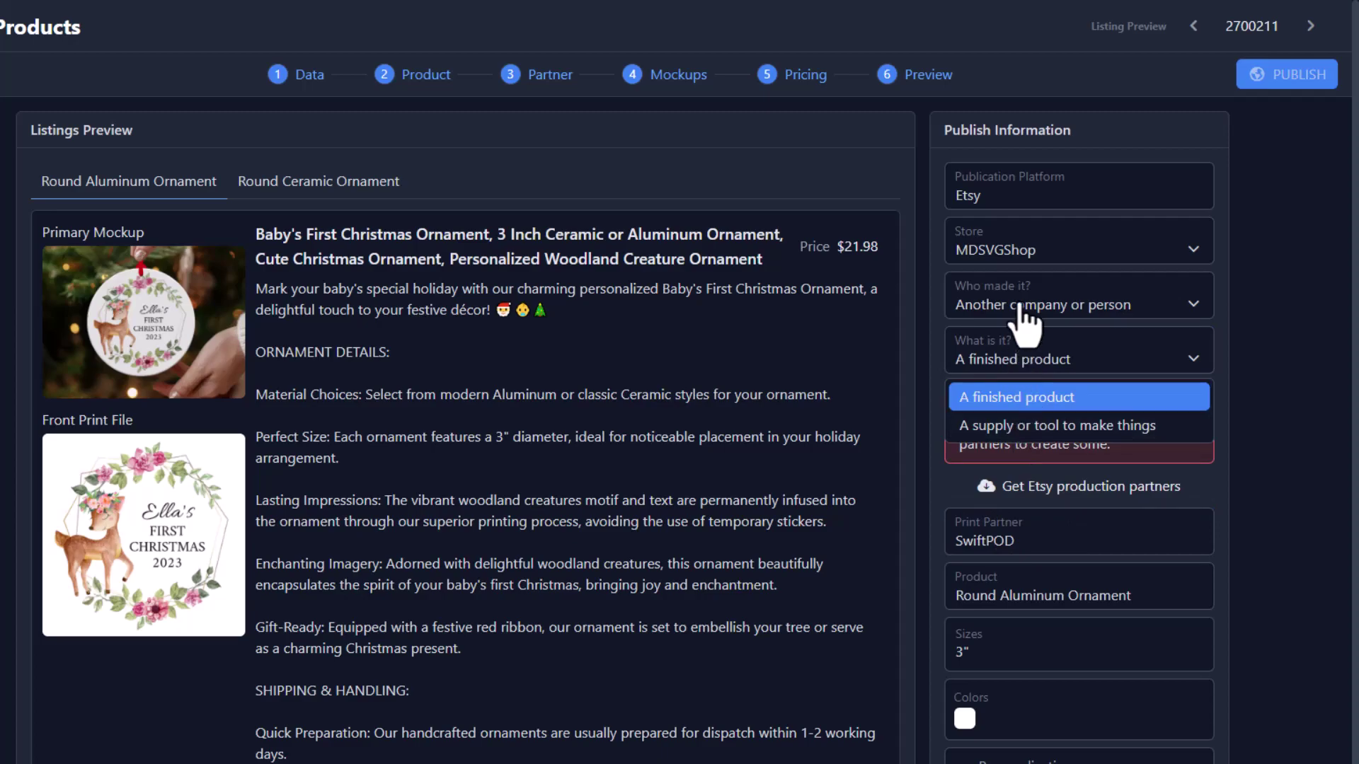
click(1020, 306)
click(1015, 371)
click(1016, 360)
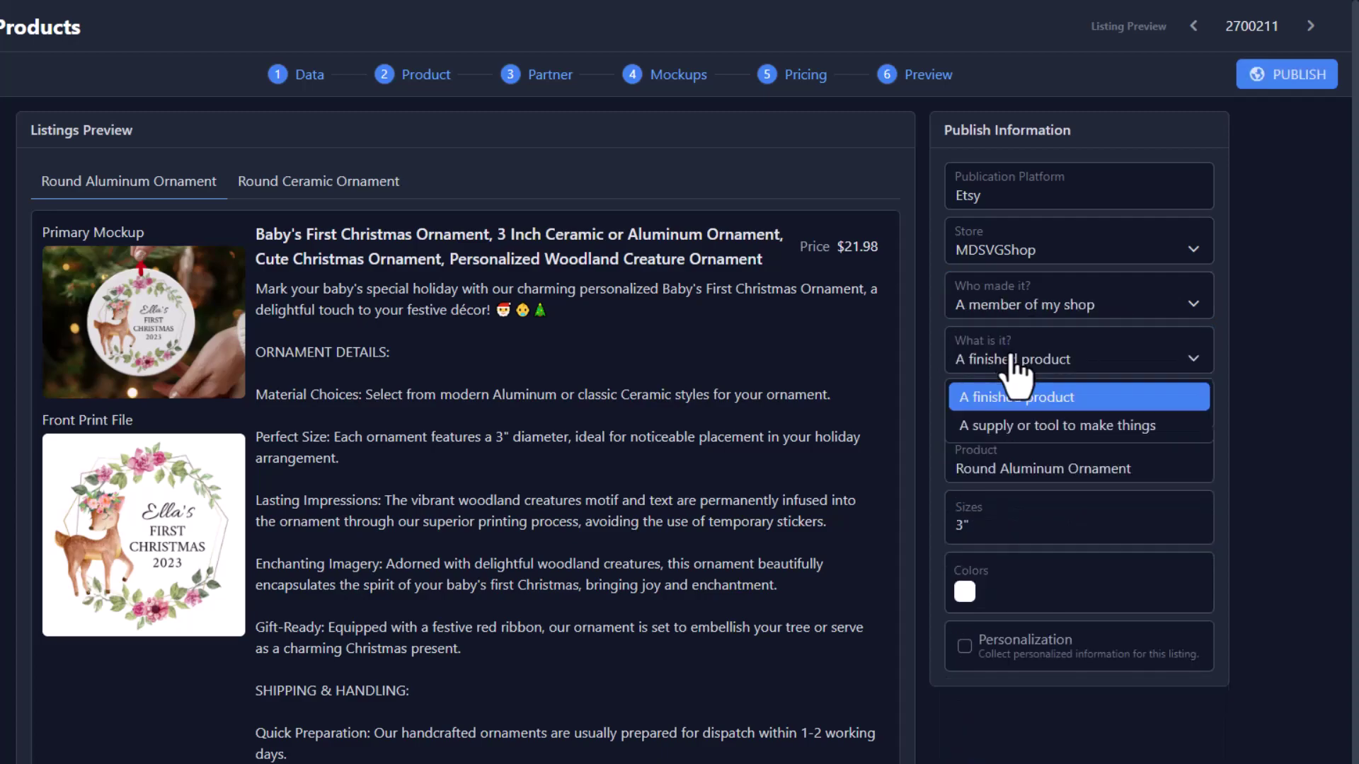
click(1025, 397)
click(1033, 414)
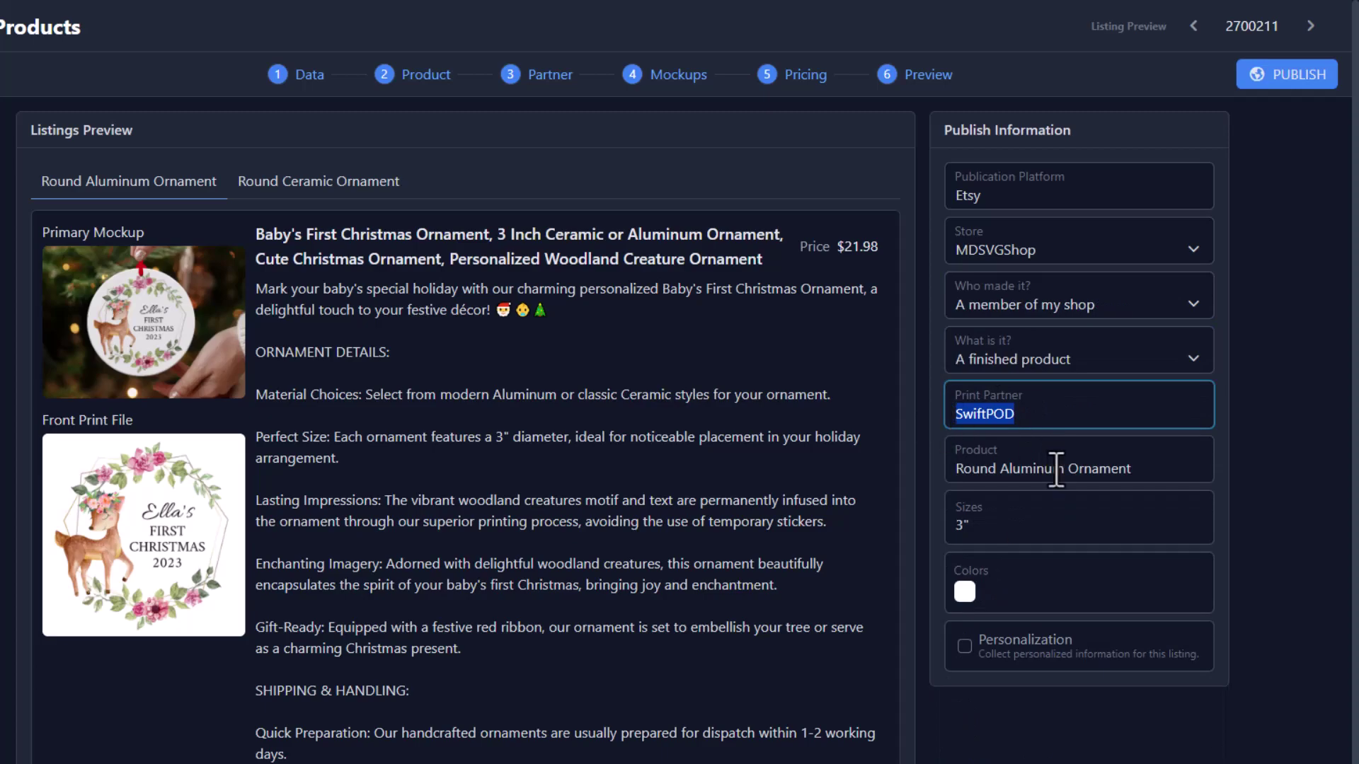
click(1056, 469)
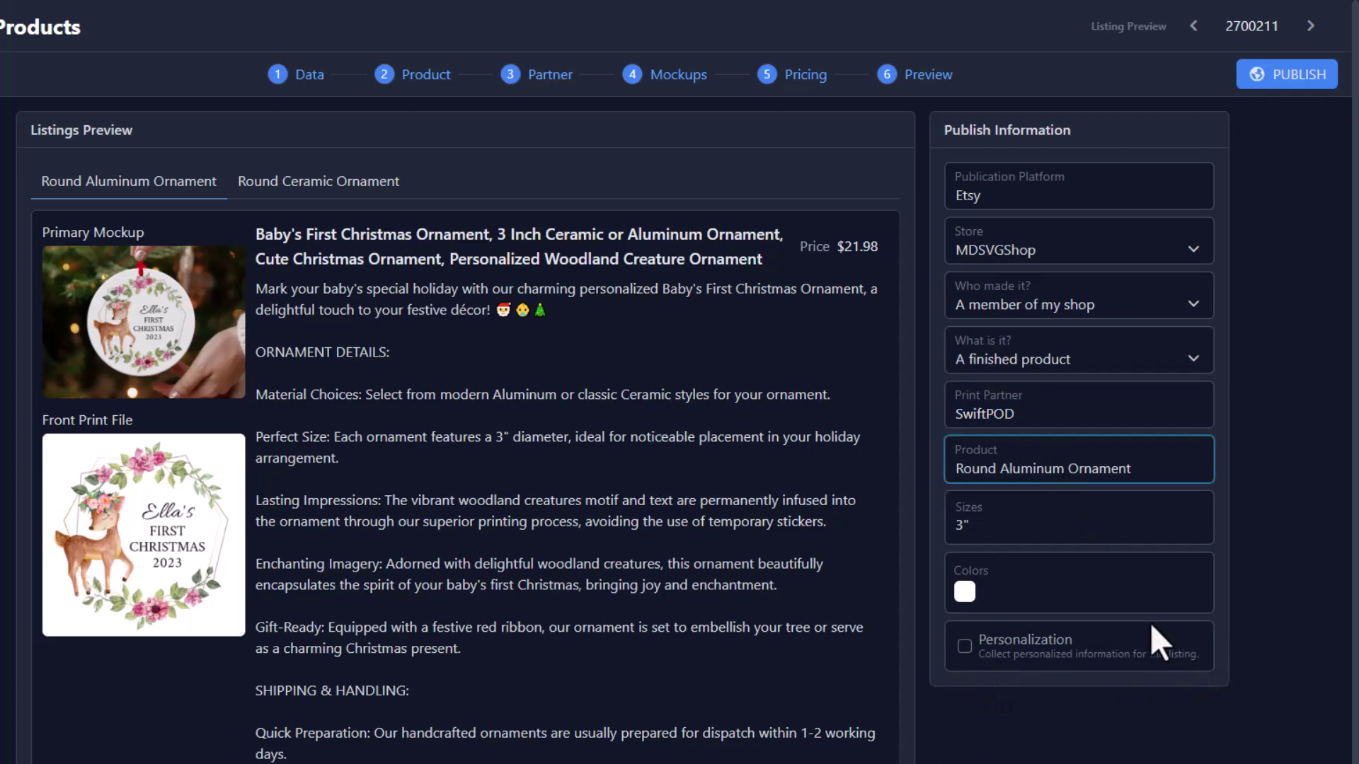
Turn on personalization and paste the name, second-line and year instructions
click(965, 647)
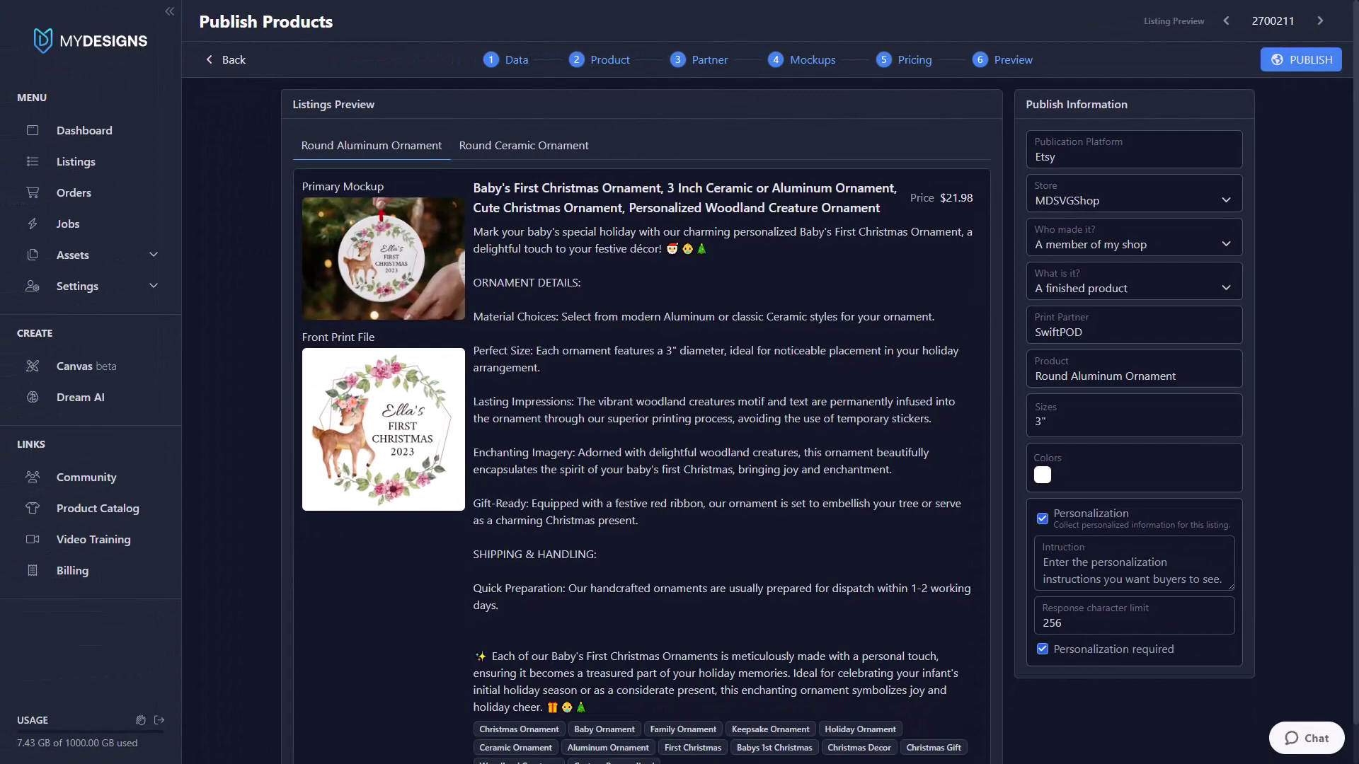
click(1095, 571)
key(ctrl+v)
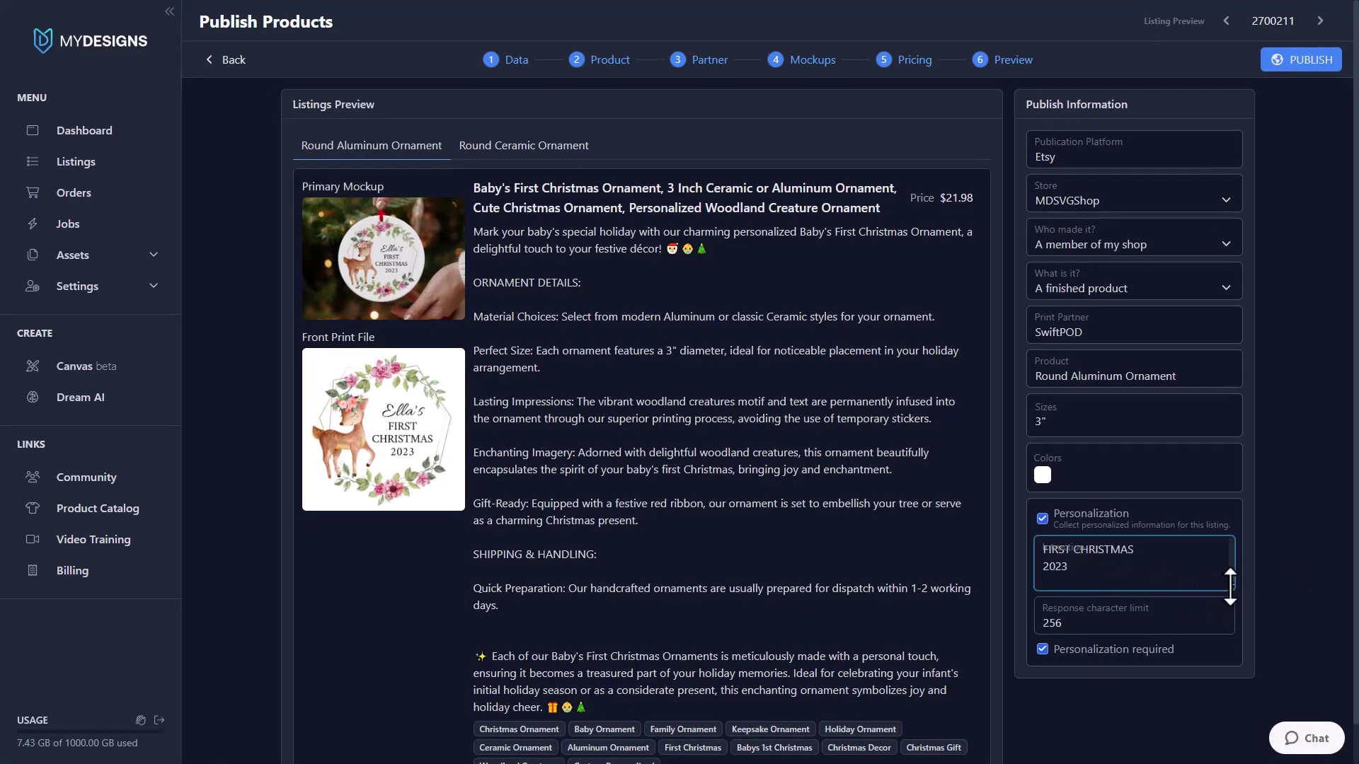
drag(1231, 585, 1230, 739)
scroll(1168, 659, up, 2)
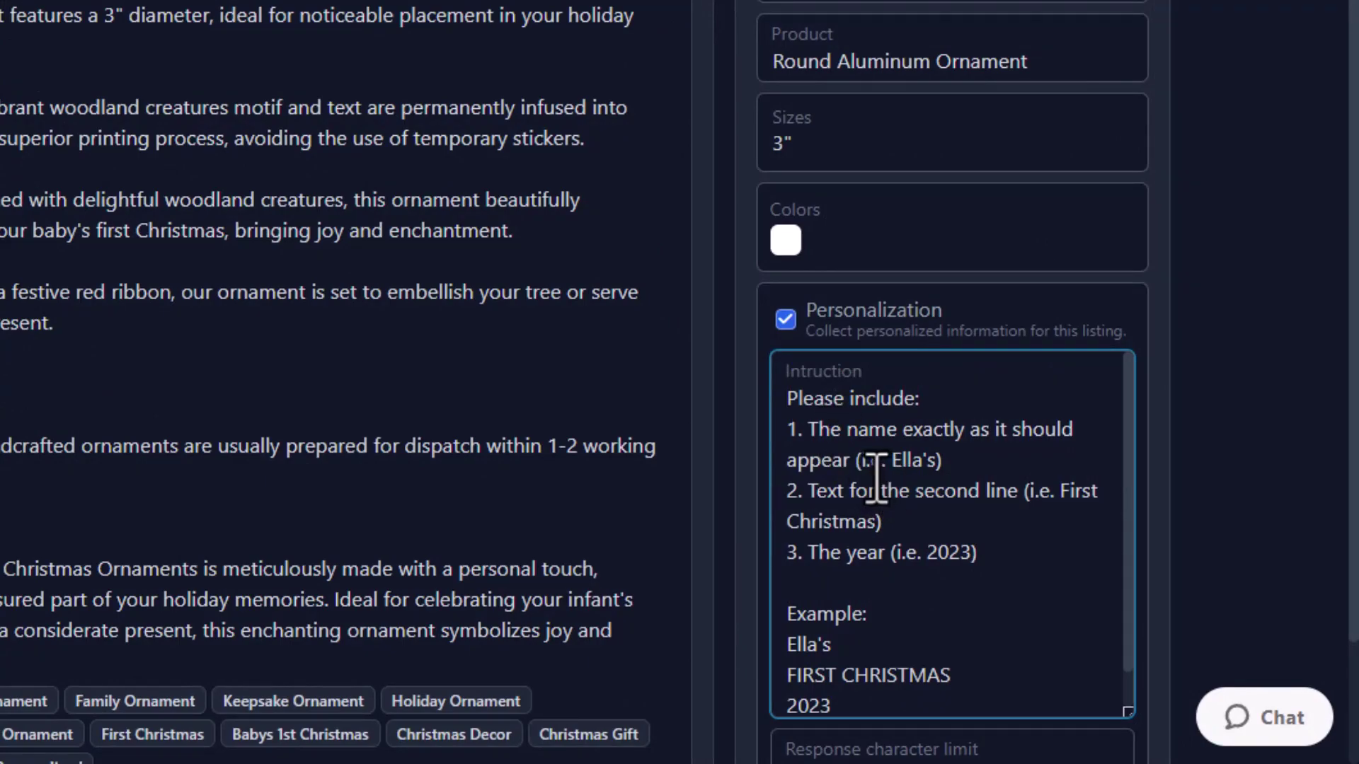
Highlight the name, second-line and year requests in the instructions
drag(860, 460, 933, 461)
click(933, 461)
drag(808, 492, 899, 494)
click(941, 496)
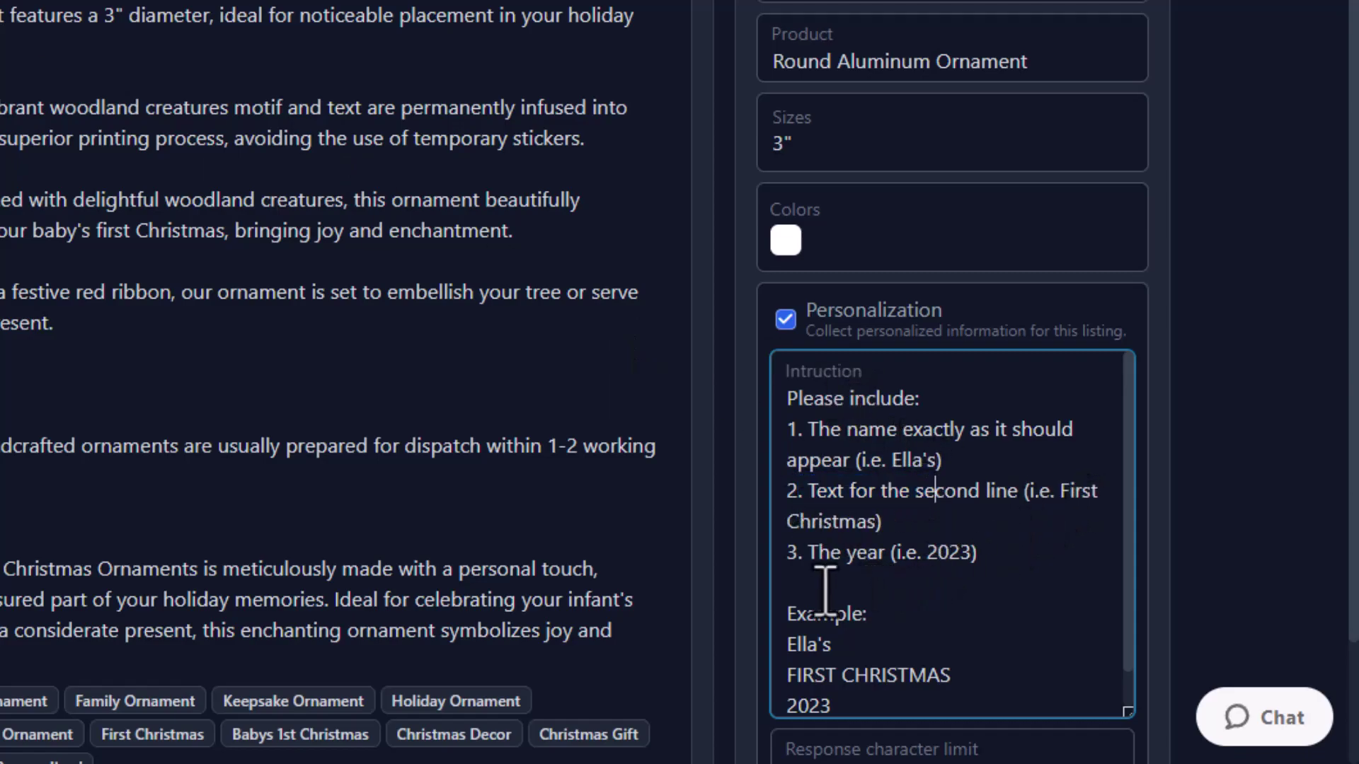
drag(809, 553, 967, 559)
click(937, 559)
Highlight the example block: its name, FIRST CHRISTMAS line and year
scroll(885, 476, down, 1)
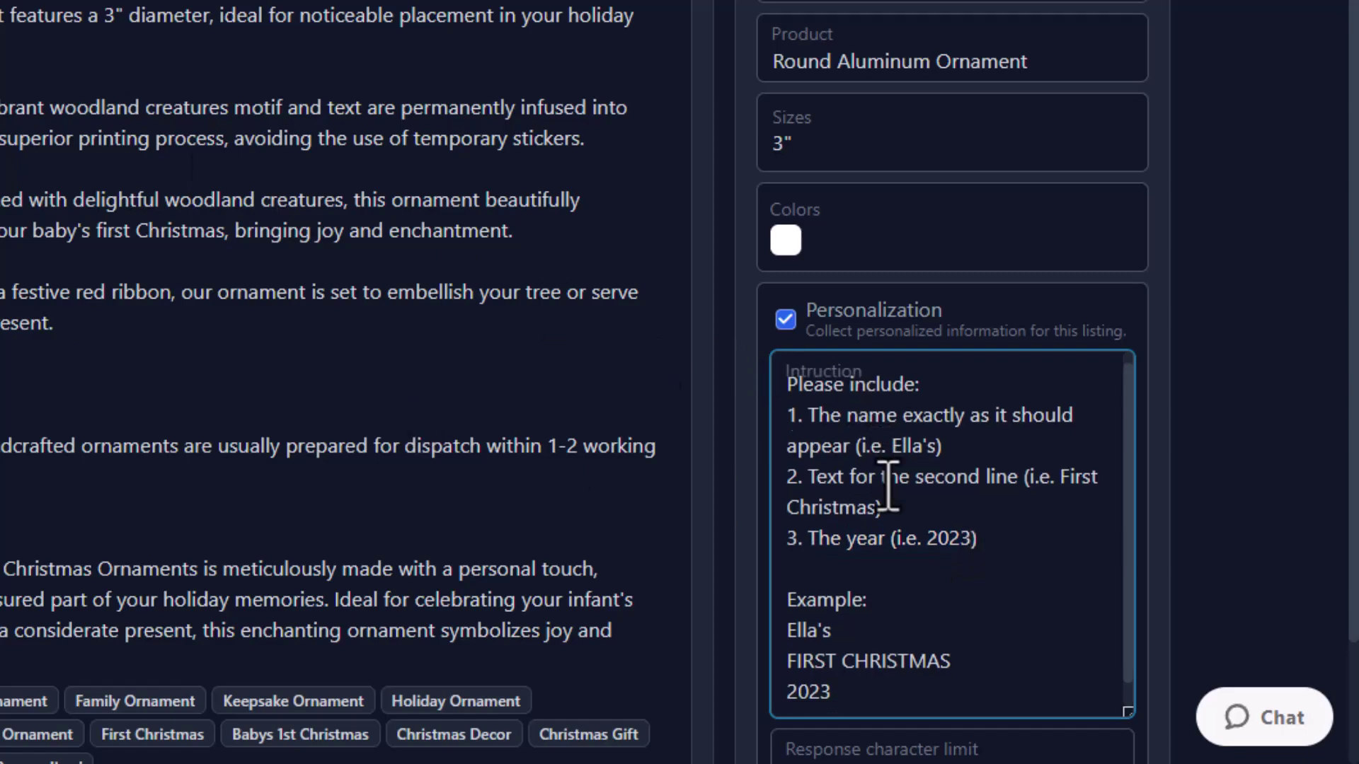
drag(787, 573, 940, 681)
click(939, 682)
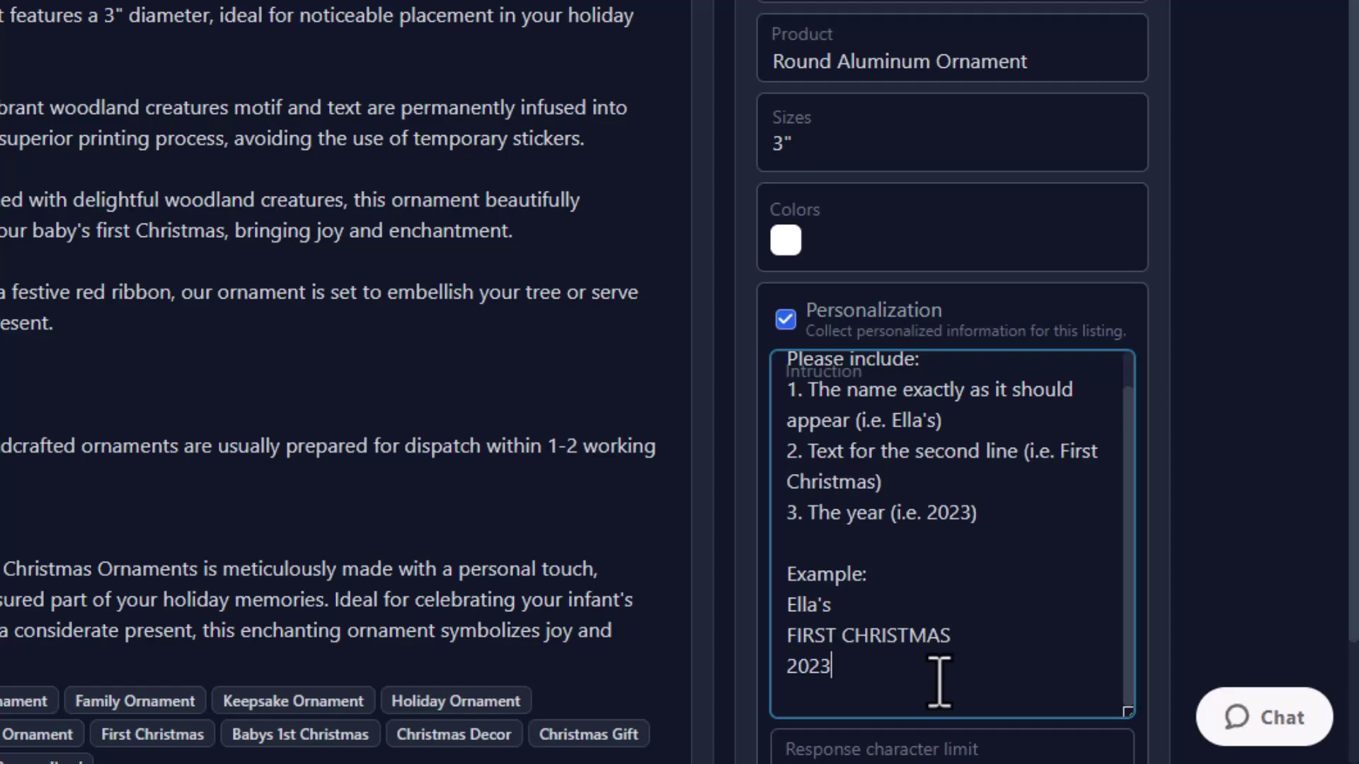
triple_click(808, 605)
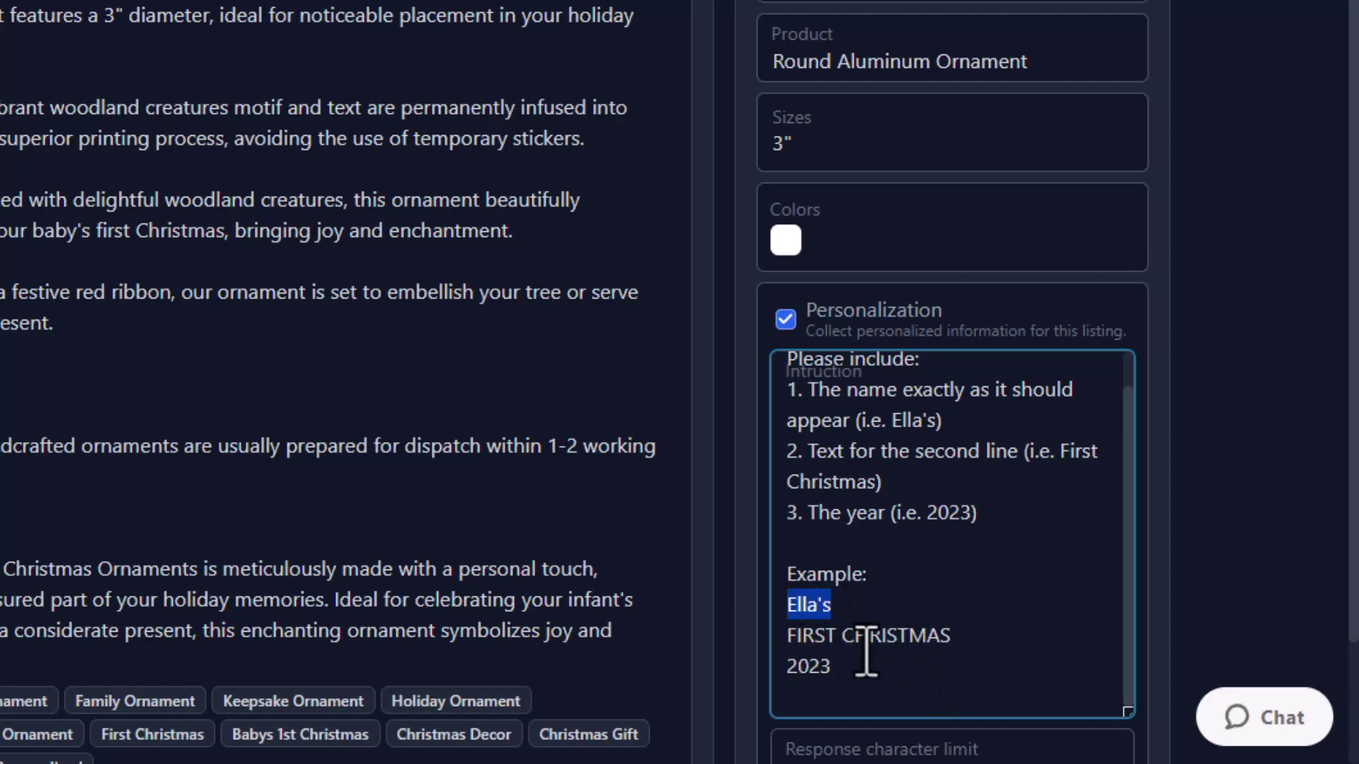
triple_click(868, 636)
drag(831, 666, 740, 659)
click(1113, 706)
scroll(1150, 640, down, 1)
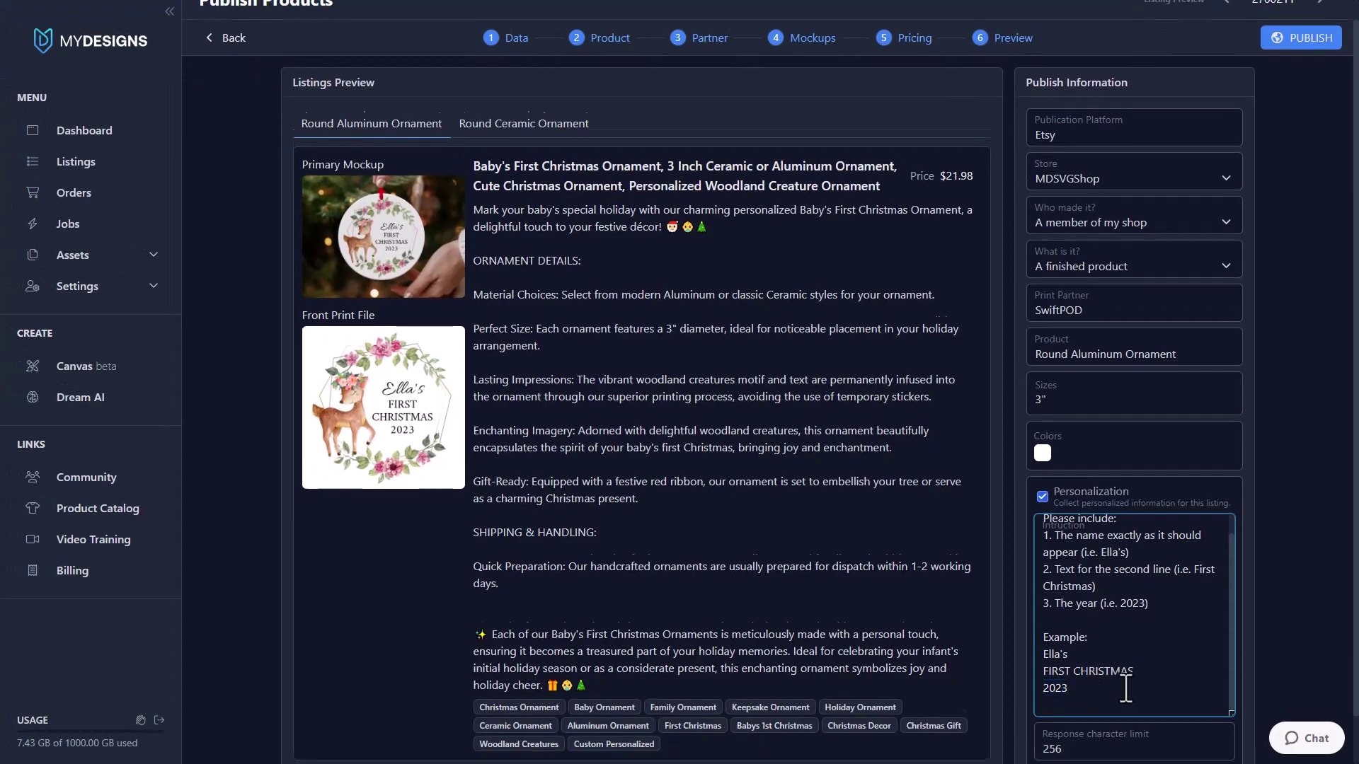
scroll(1150, 640, up, 1)
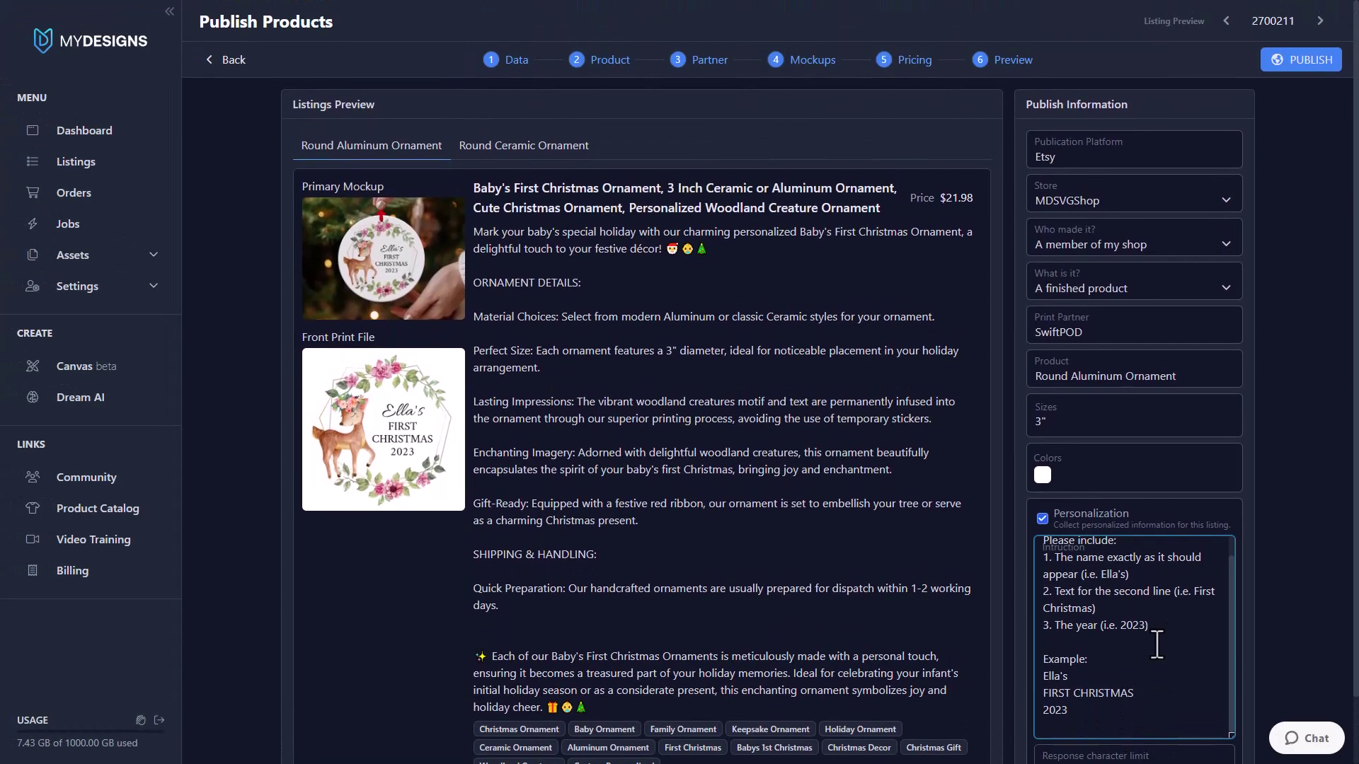
Publish the listing to Etsy and view its $21.98 Etsy publication on the Listings page
click(1296, 68)
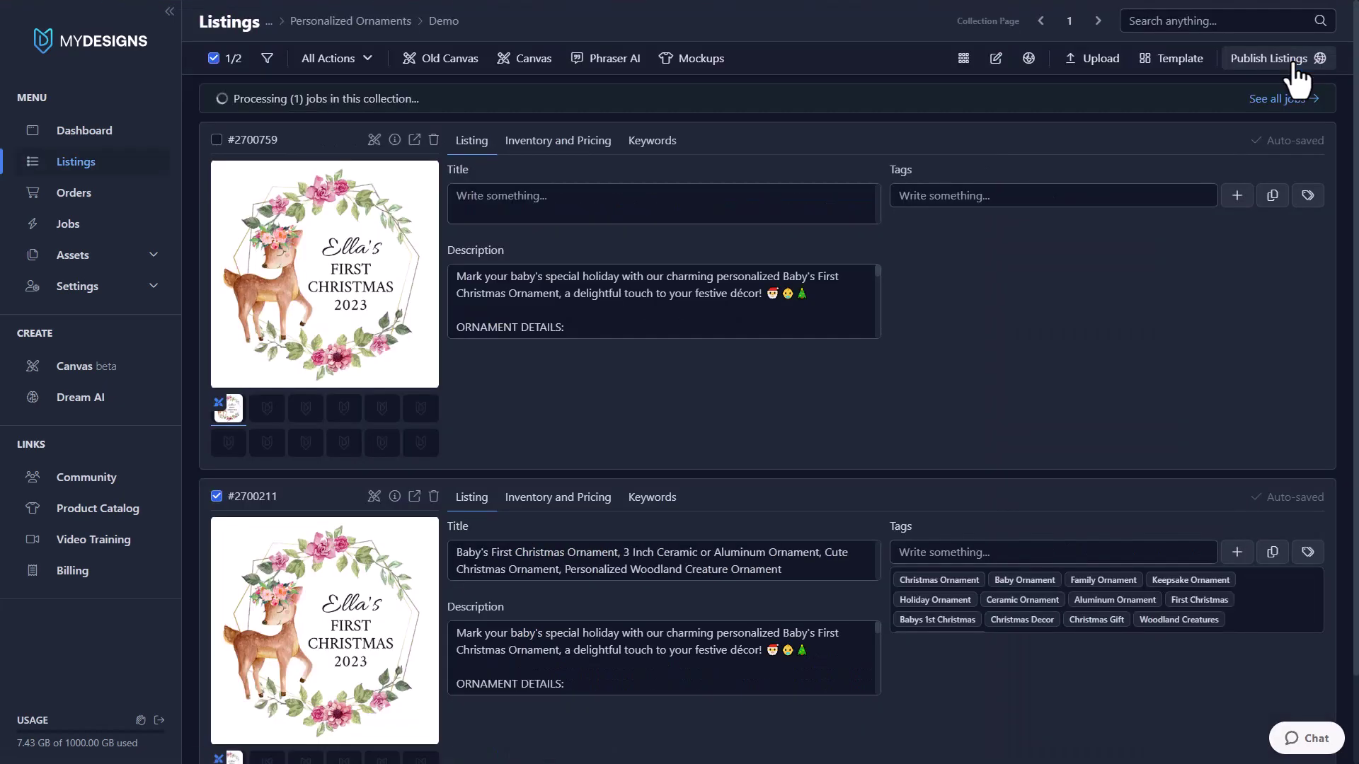
click(1107, 200)
click(1028, 58)
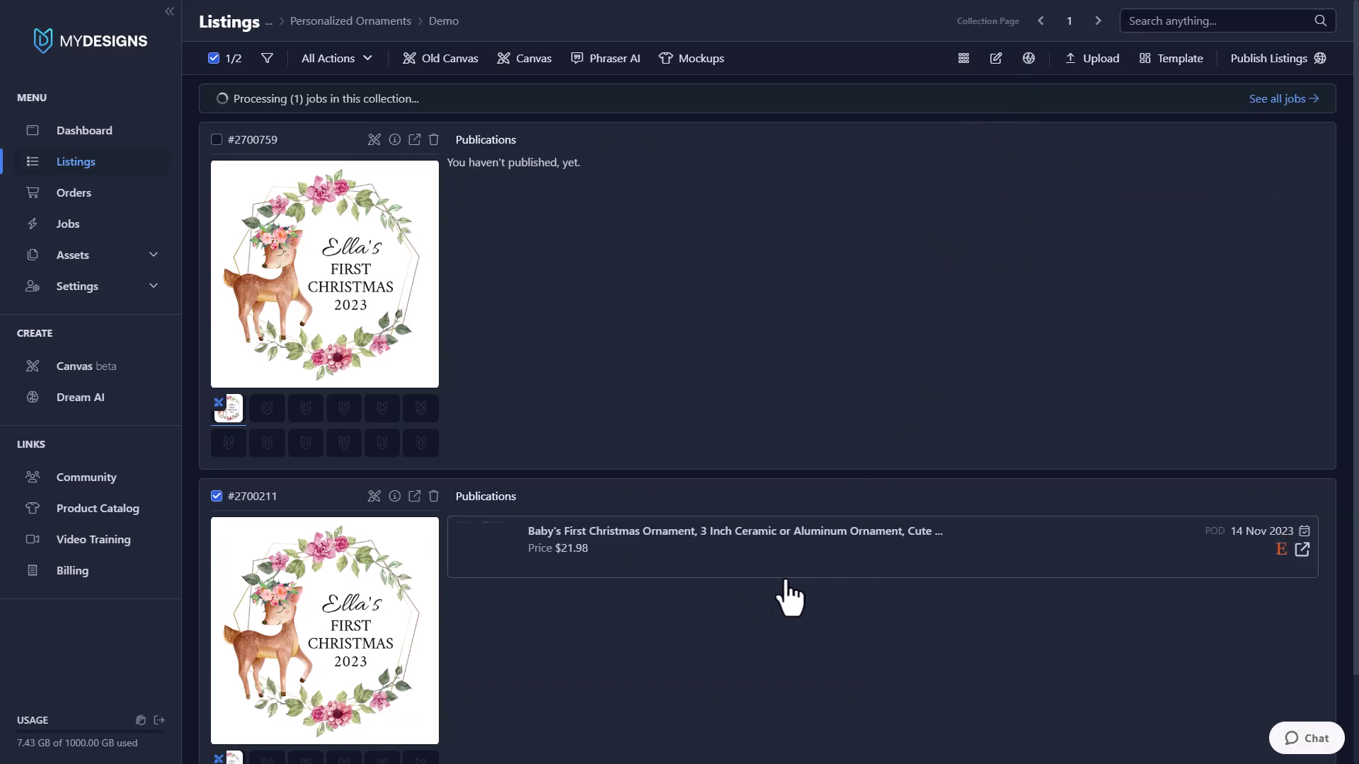
Preview the live Etsy listing, checking its size list and product photos
click(1281, 552)
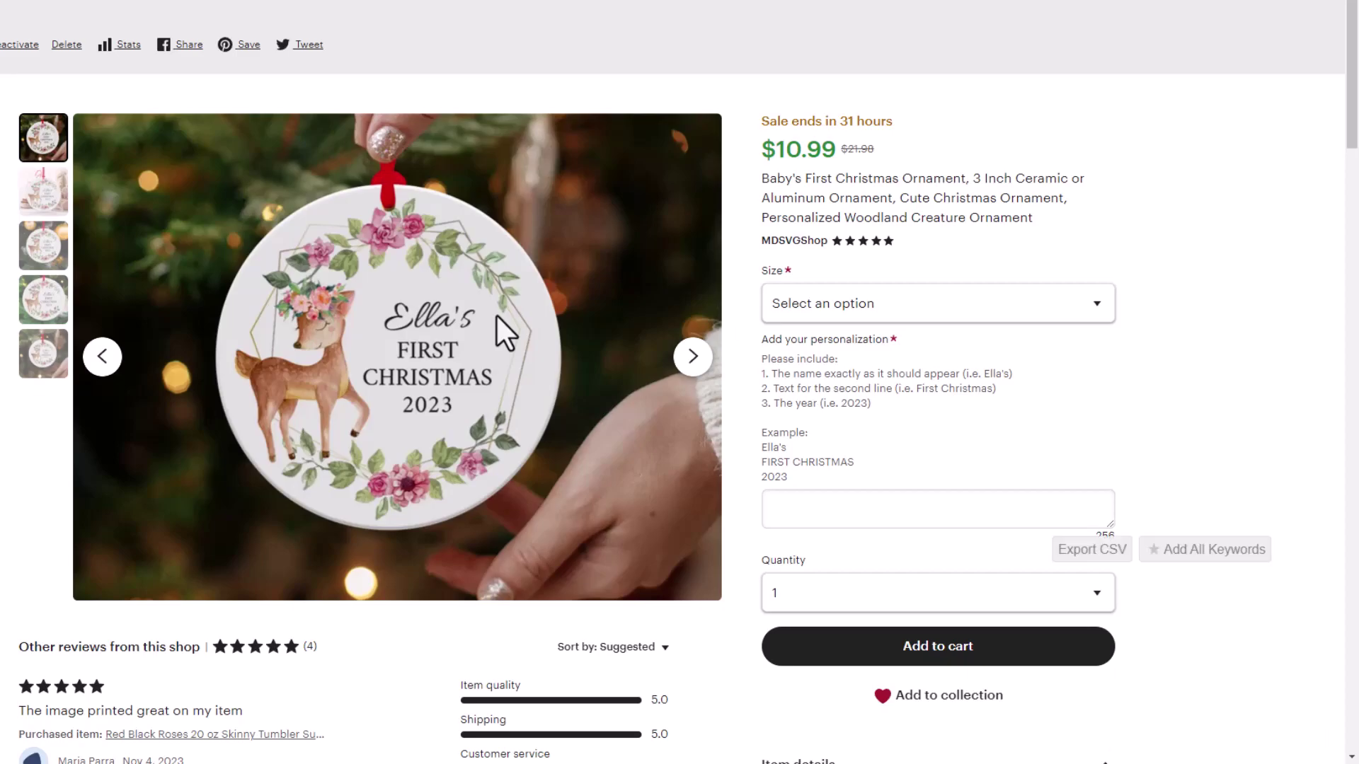
click(812, 320)
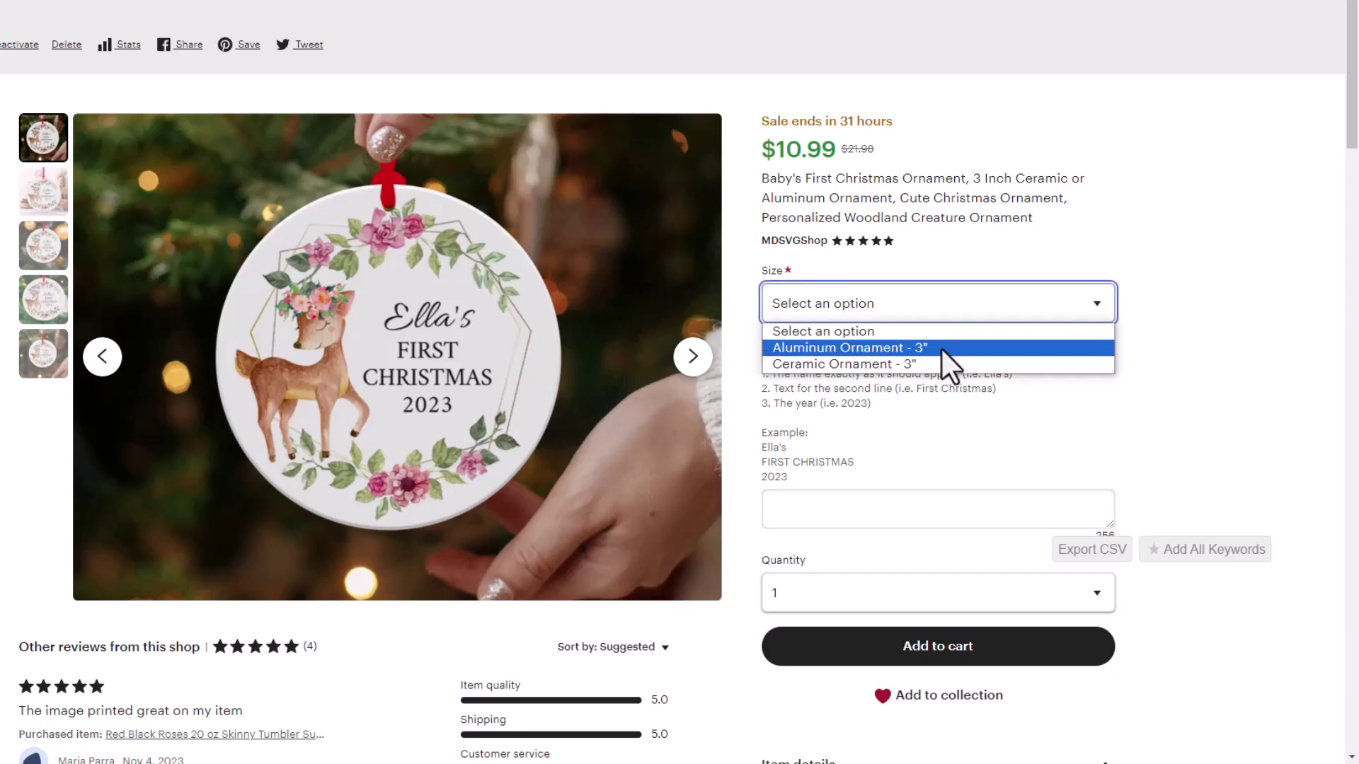
click(1098, 415)
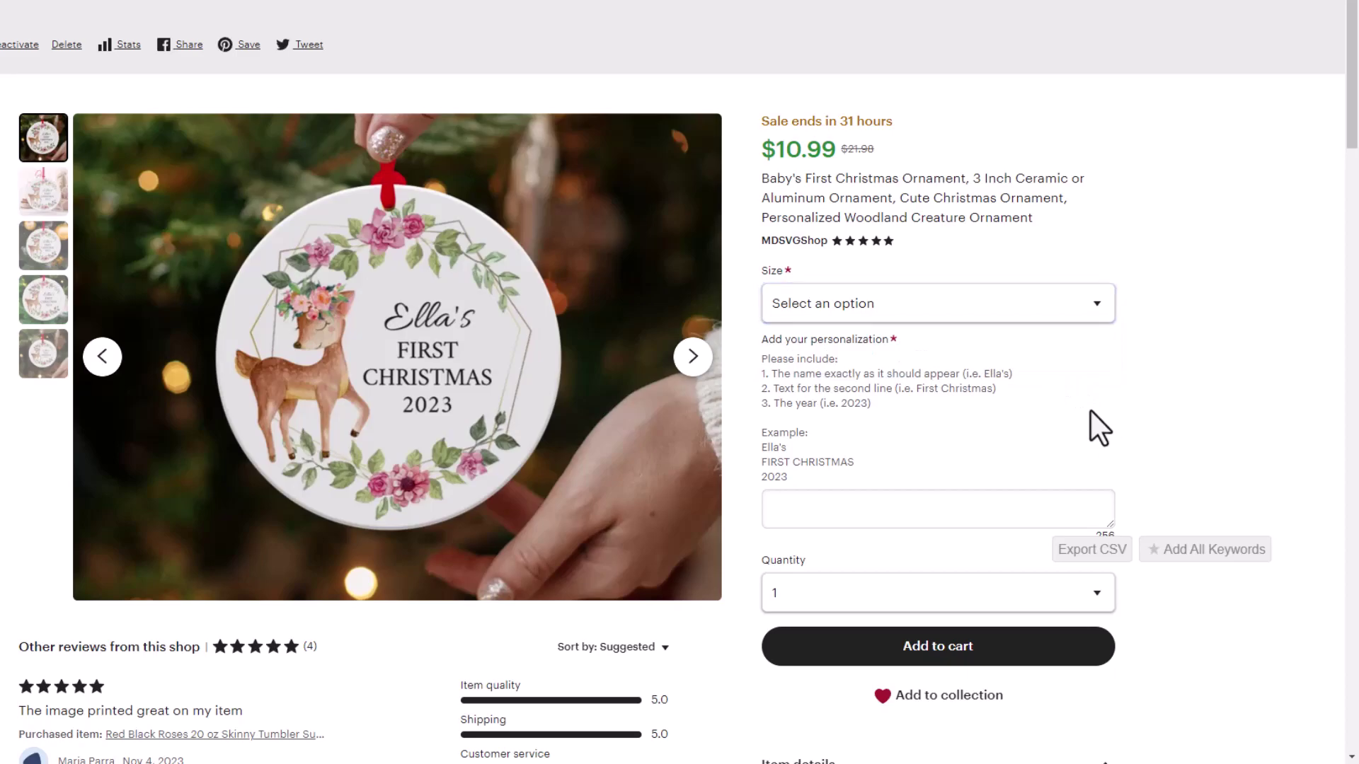
click(695, 360)
click(695, 357)
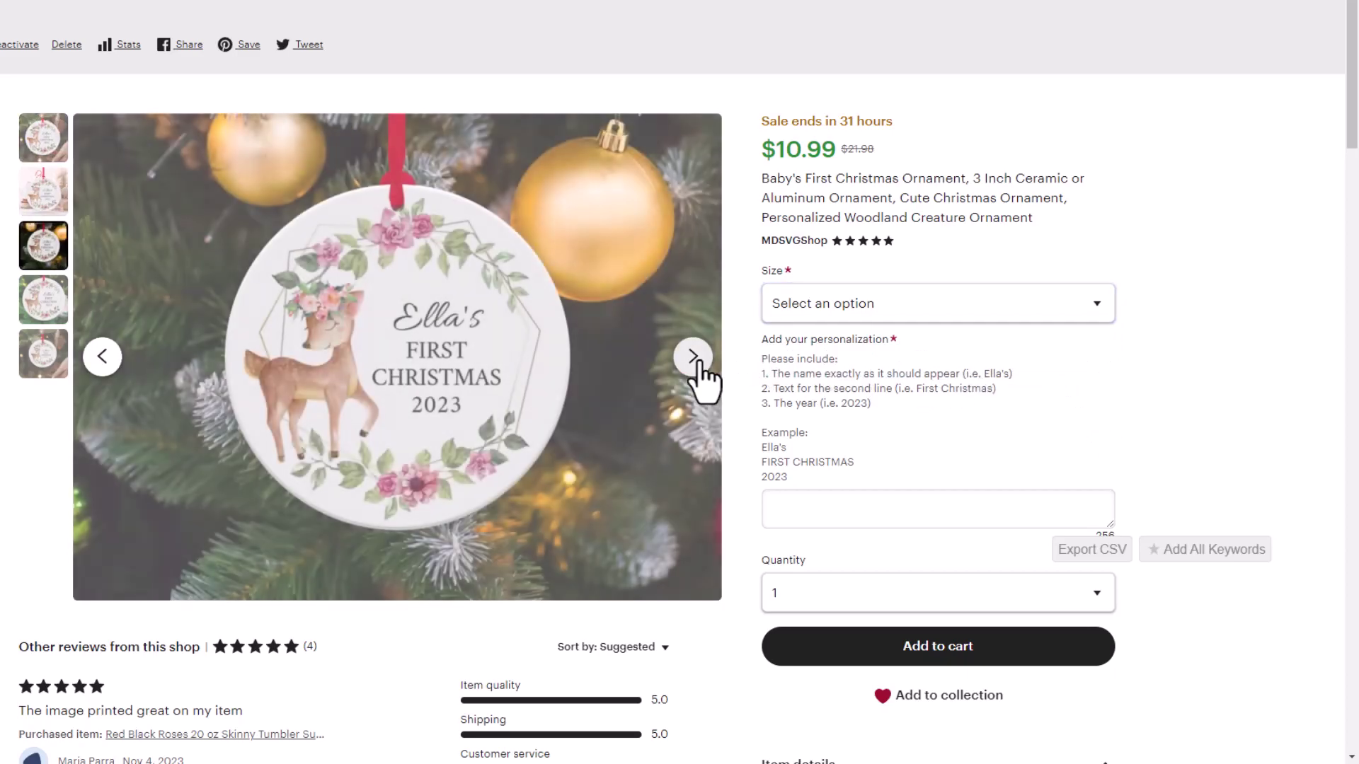
click(695, 357)
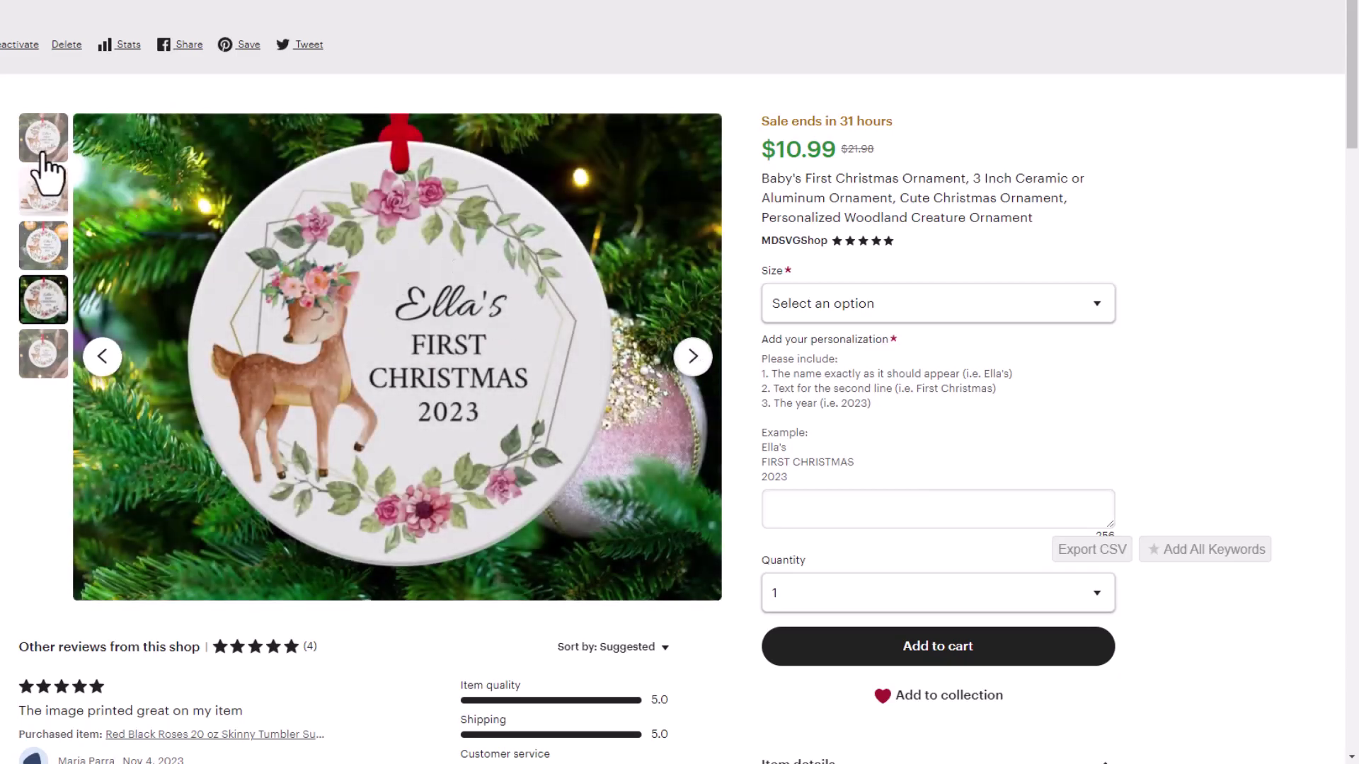
click(44, 145)
Enlarge the personalization box and paste the name, FIRST CHRISTMAS and 2023 lines
click(804, 508)
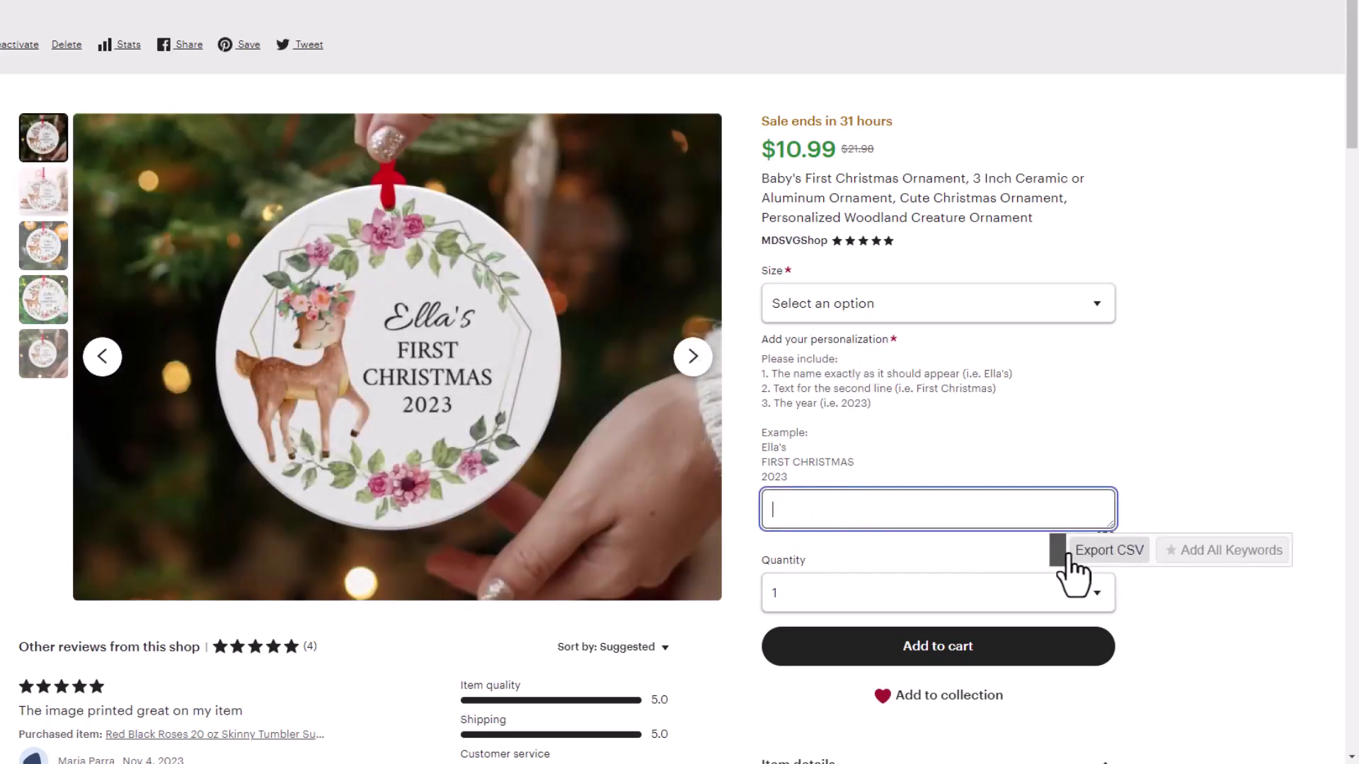
drag(1066, 567, 1068, 731)
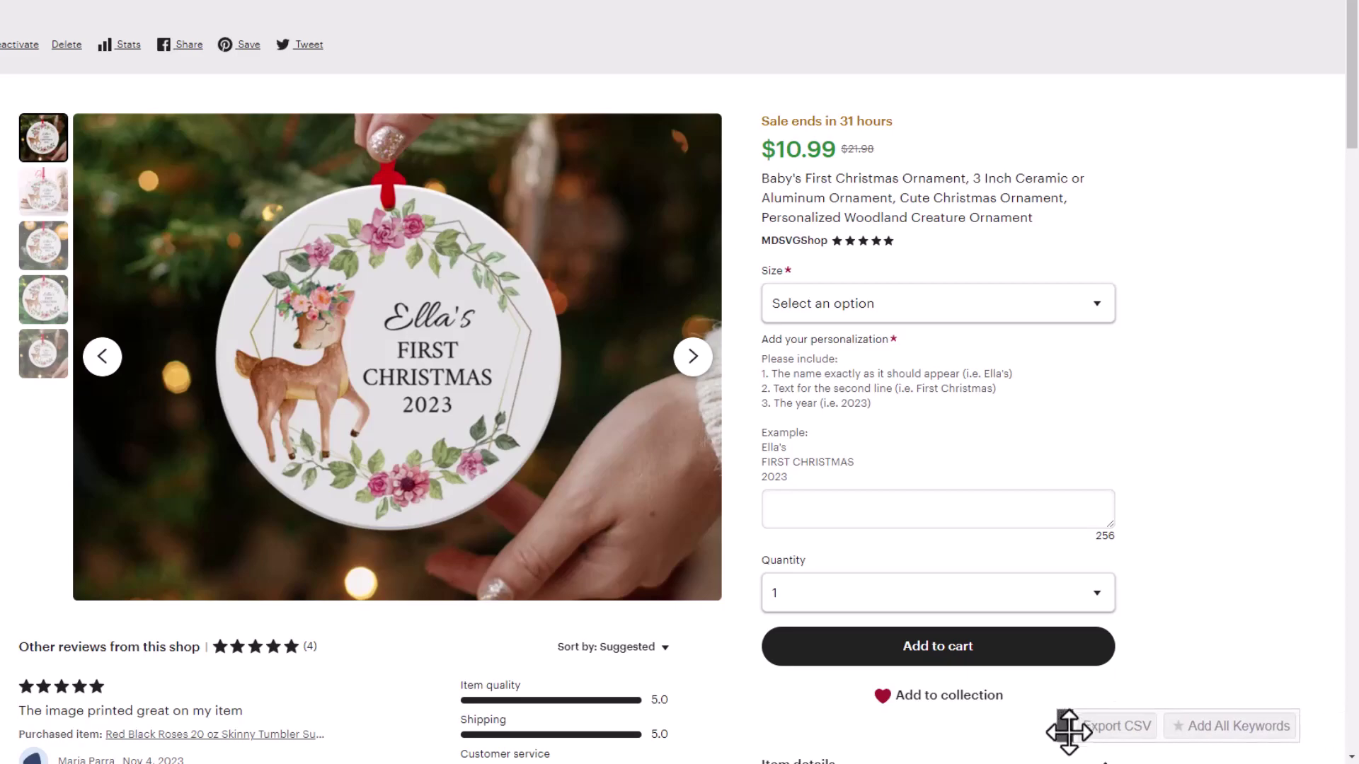
drag(1111, 525, 1113, 612)
click(766, 365)
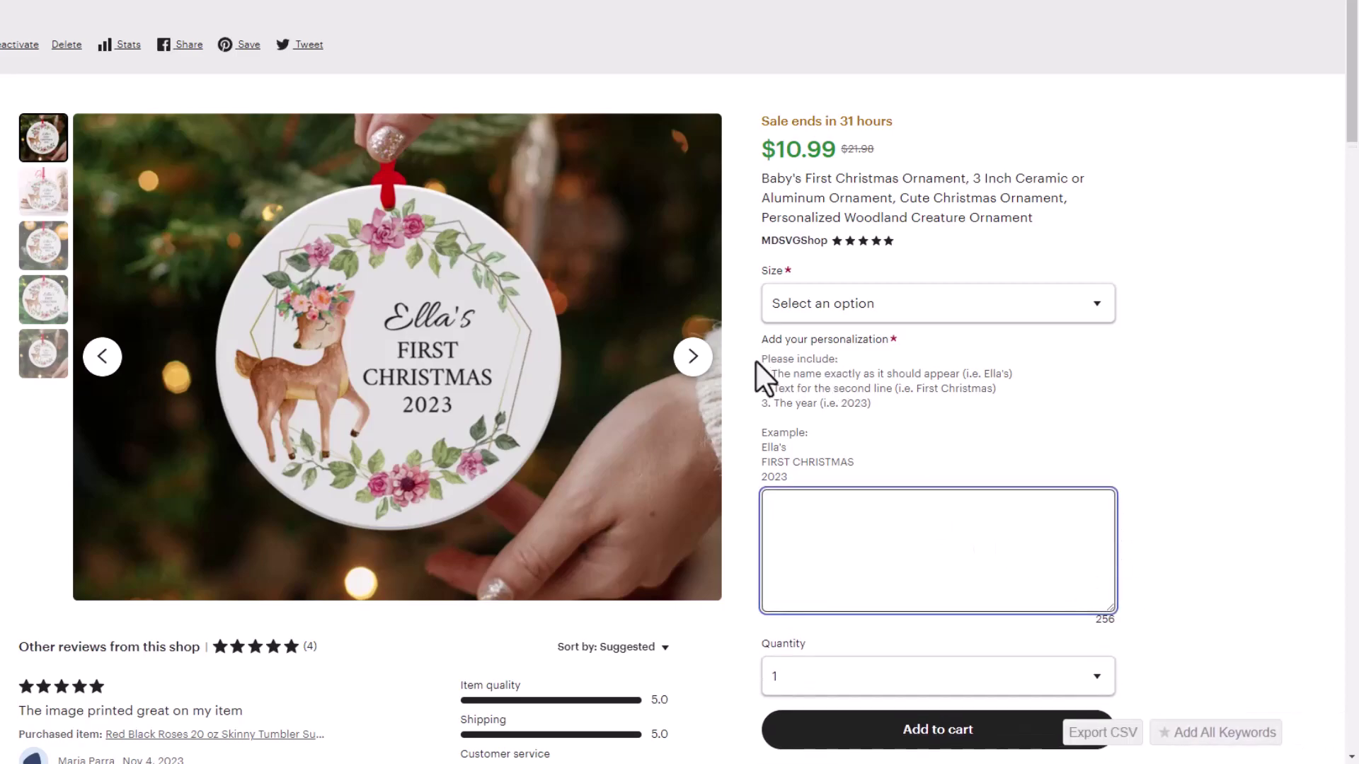
key(ctrl+a)
click(813, 404)
click(846, 532)
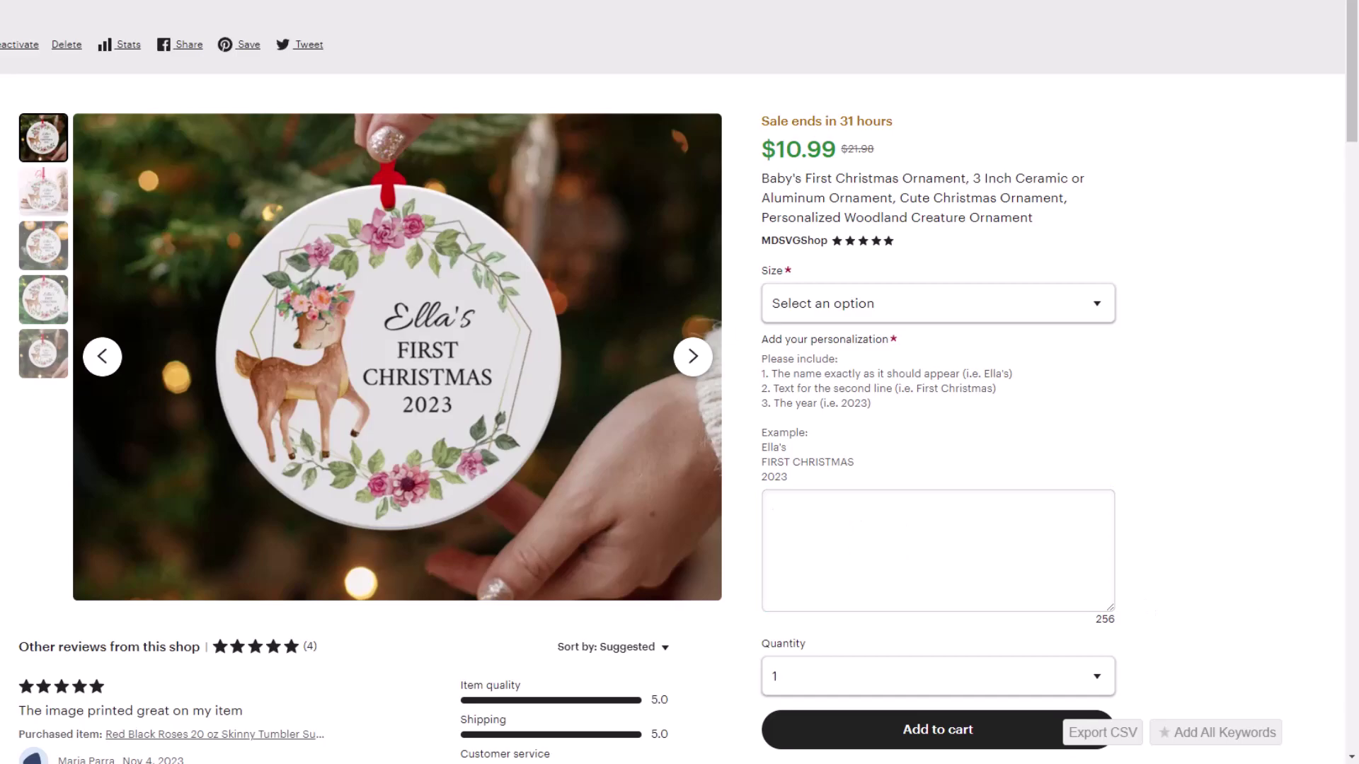
click(862, 524)
text(Adalyn's FIRST CHRISTMAS 2023)
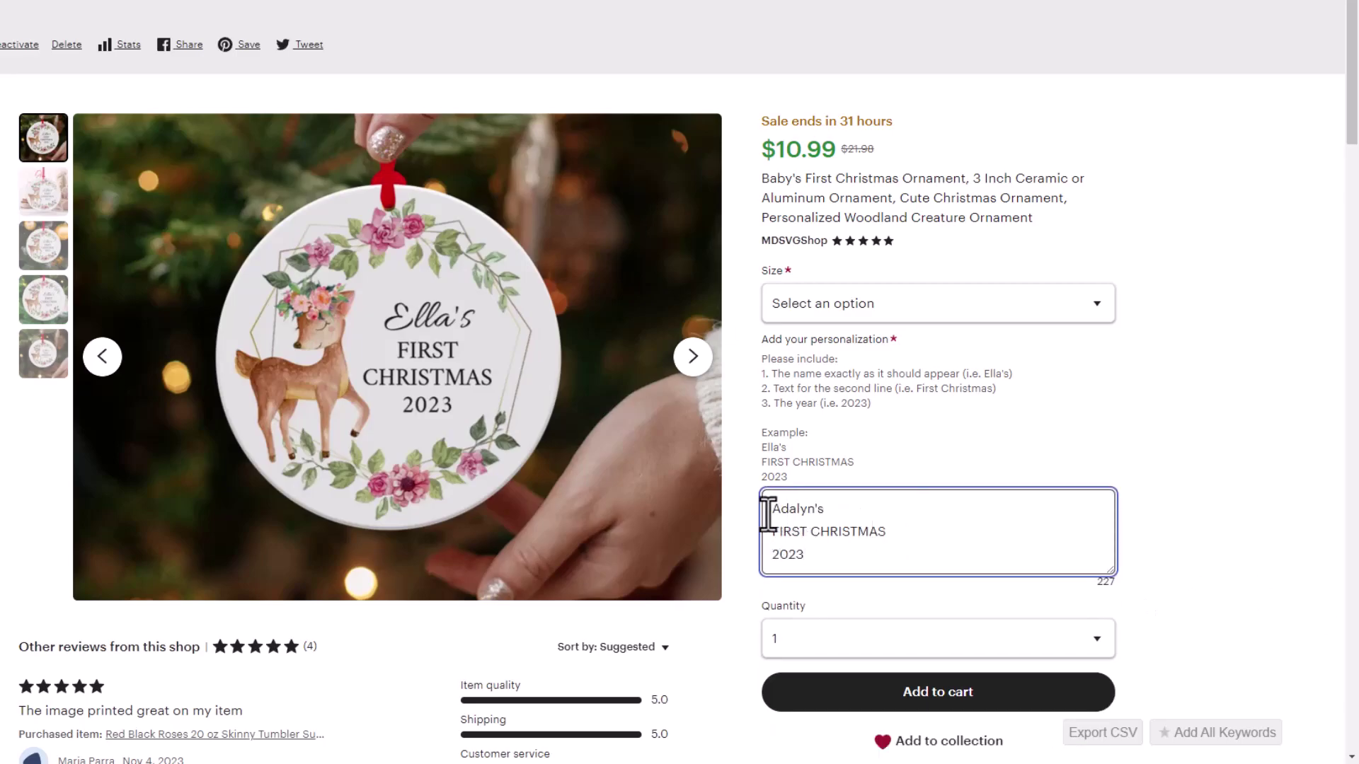
drag(765, 510, 870, 511)
click(869, 511)
click(864, 556)
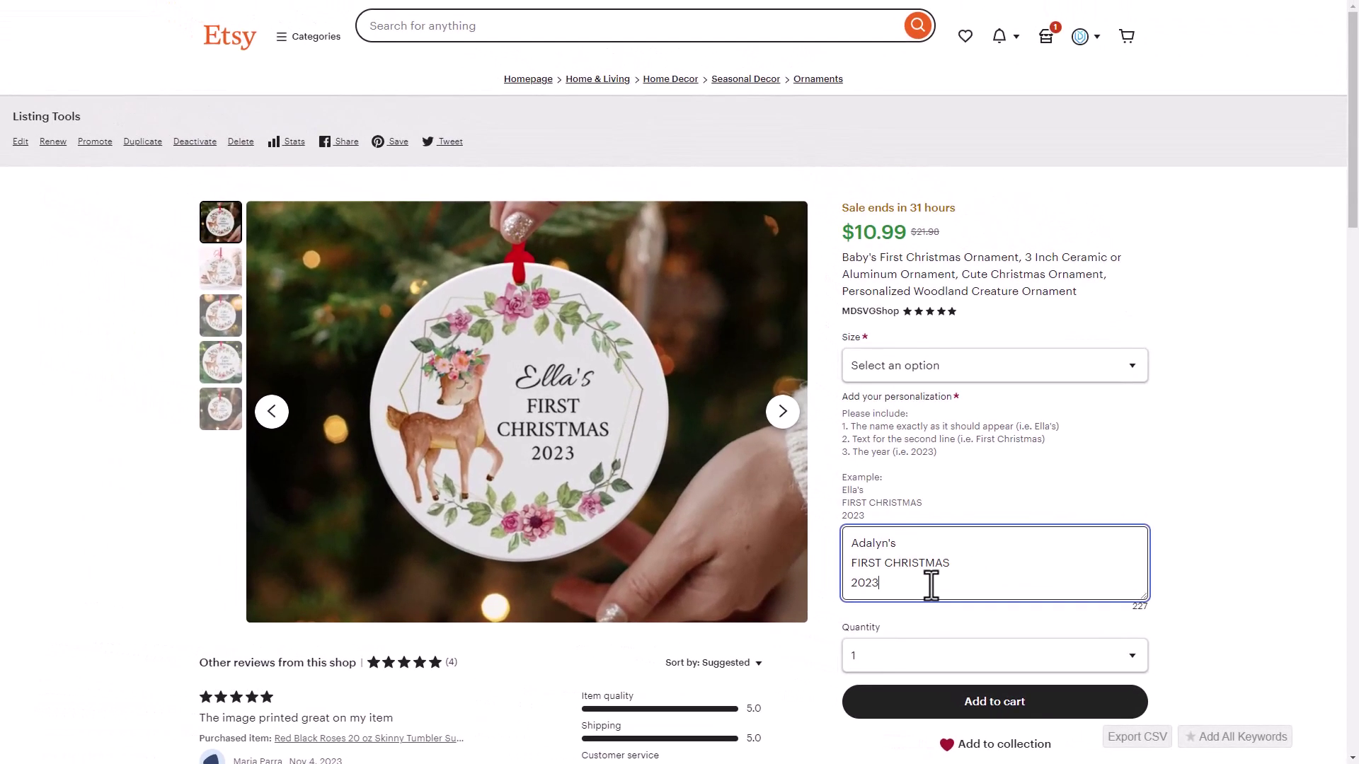
click(1198, 455)
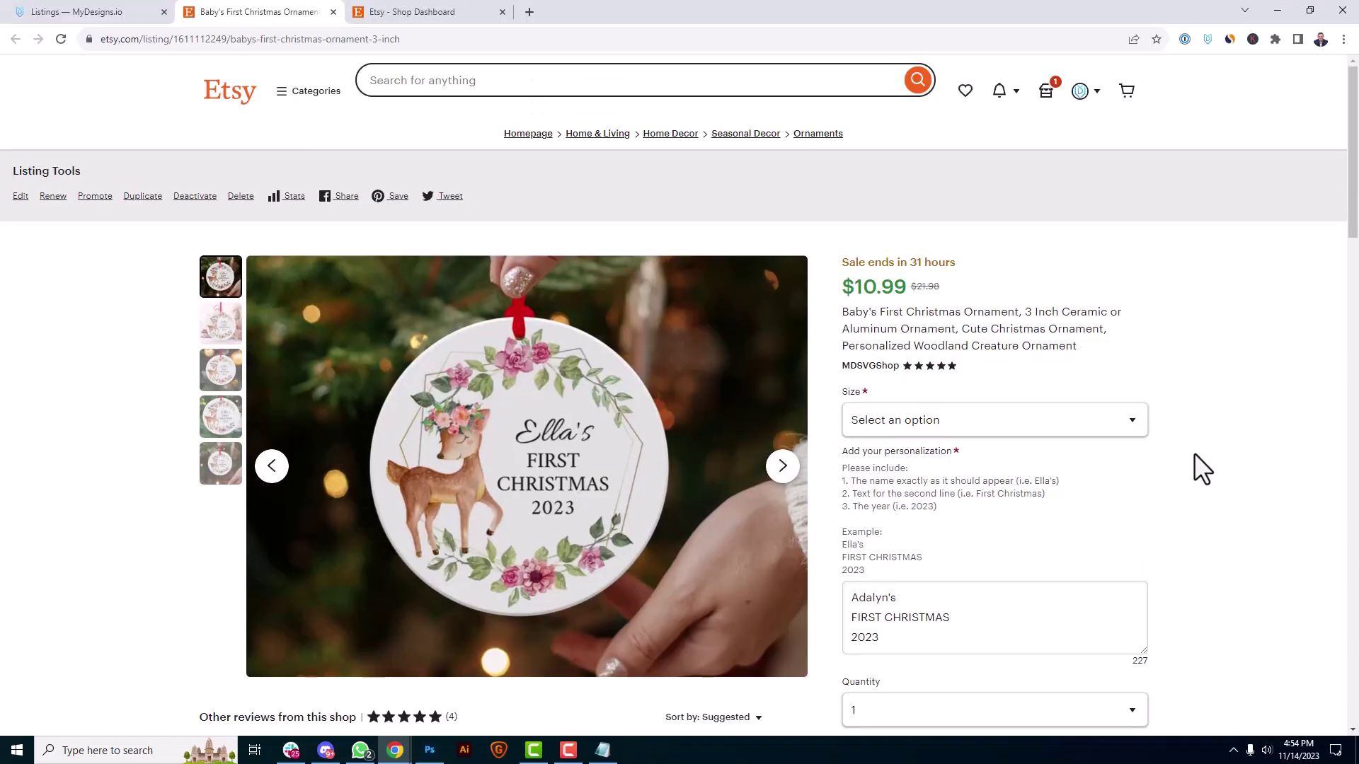
Go to Orders and open the order under Requires manual review
click(170, 12)
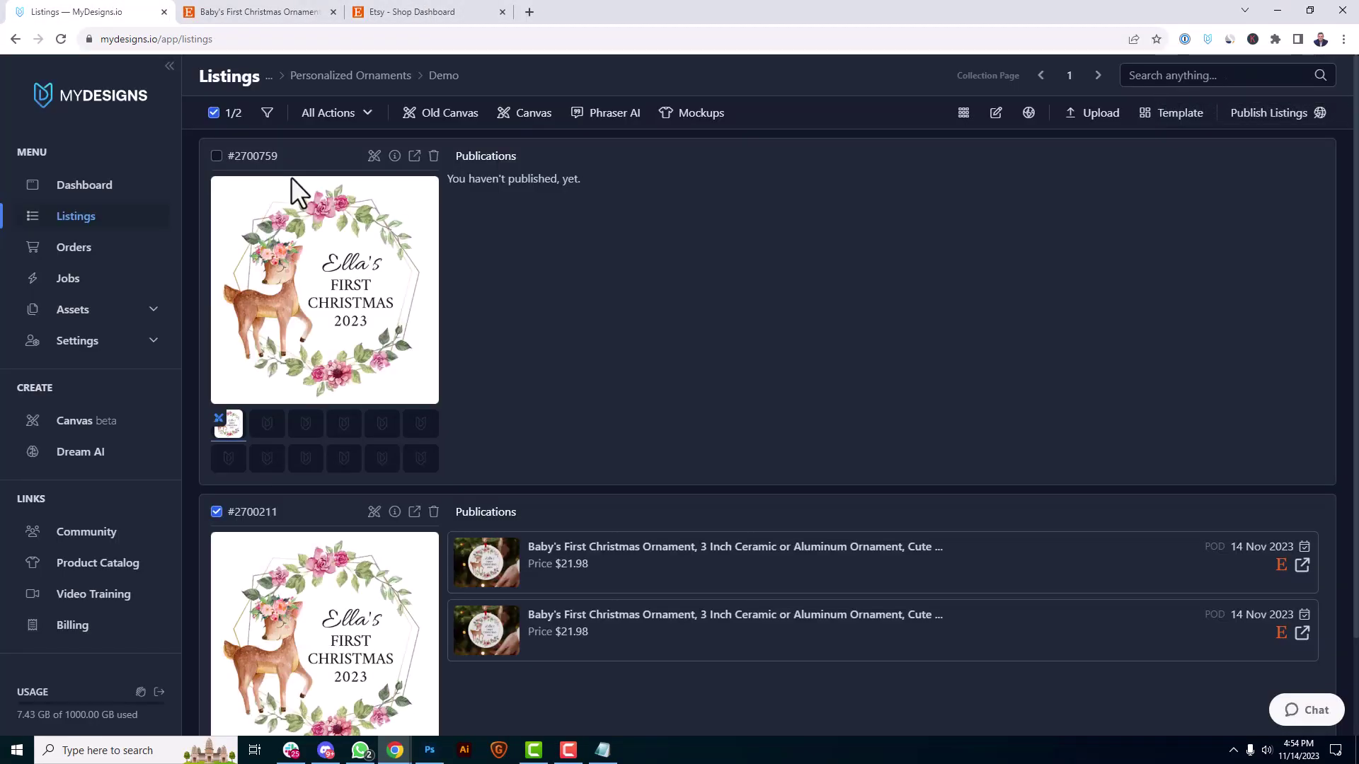
click(83, 261)
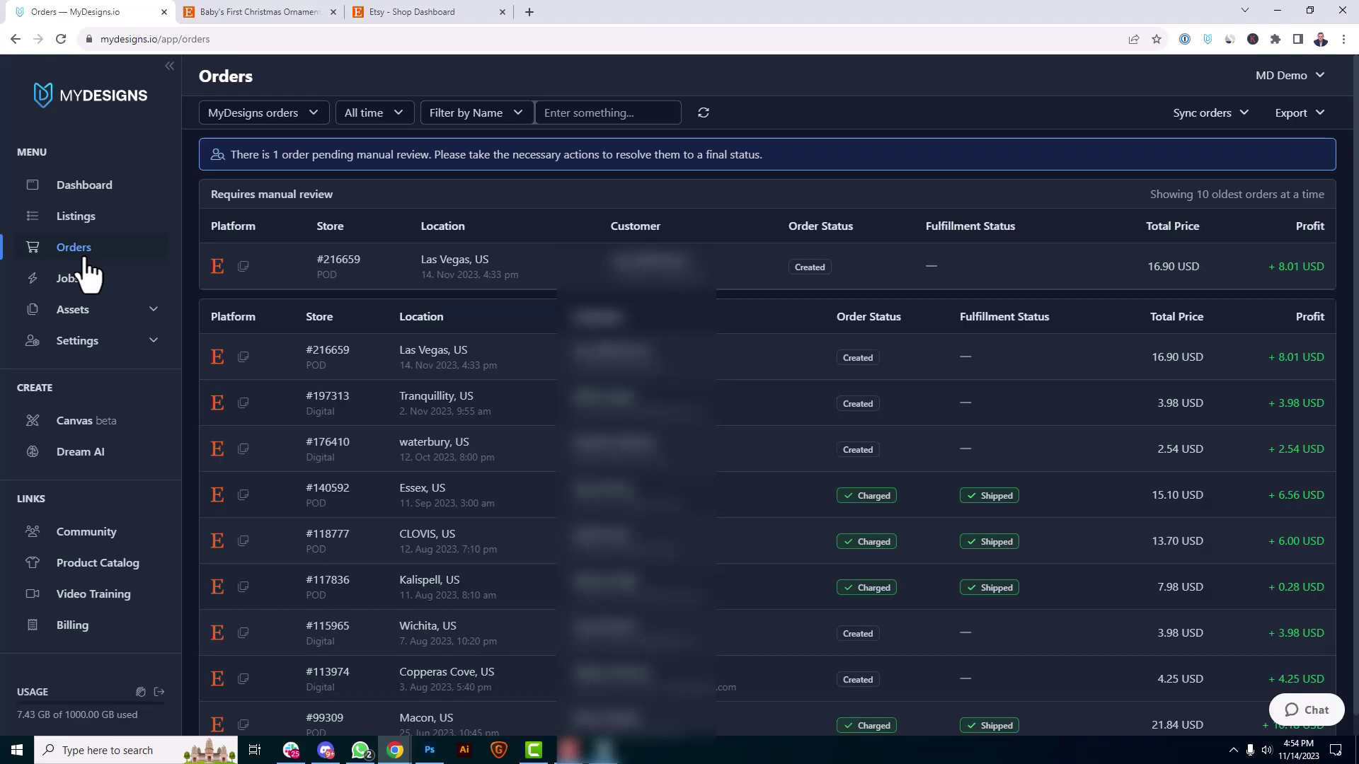
drag(213, 194, 407, 197)
click(405, 193)
click(470, 256)
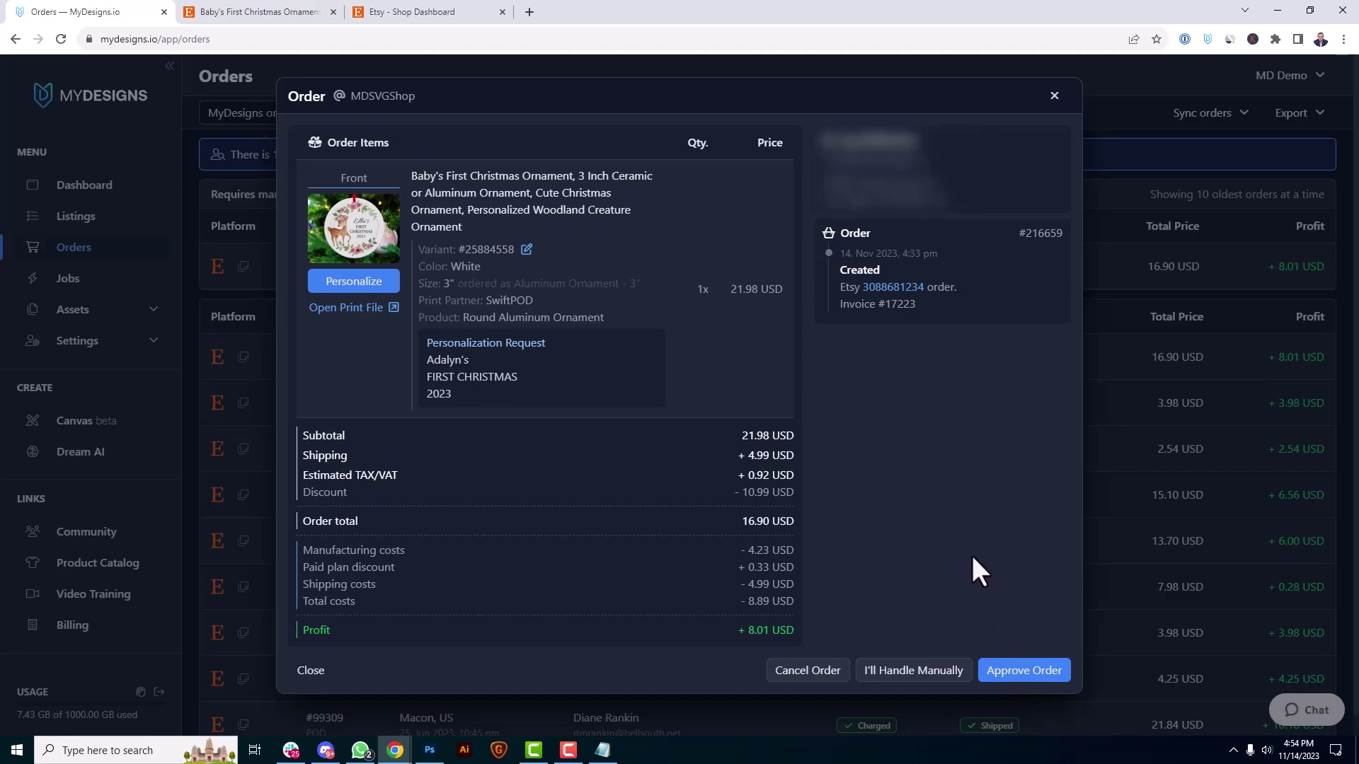
Highlight the order's personalization request, including the FIRST CHRISTMAS line
drag(423, 342, 556, 341)
click(557, 341)
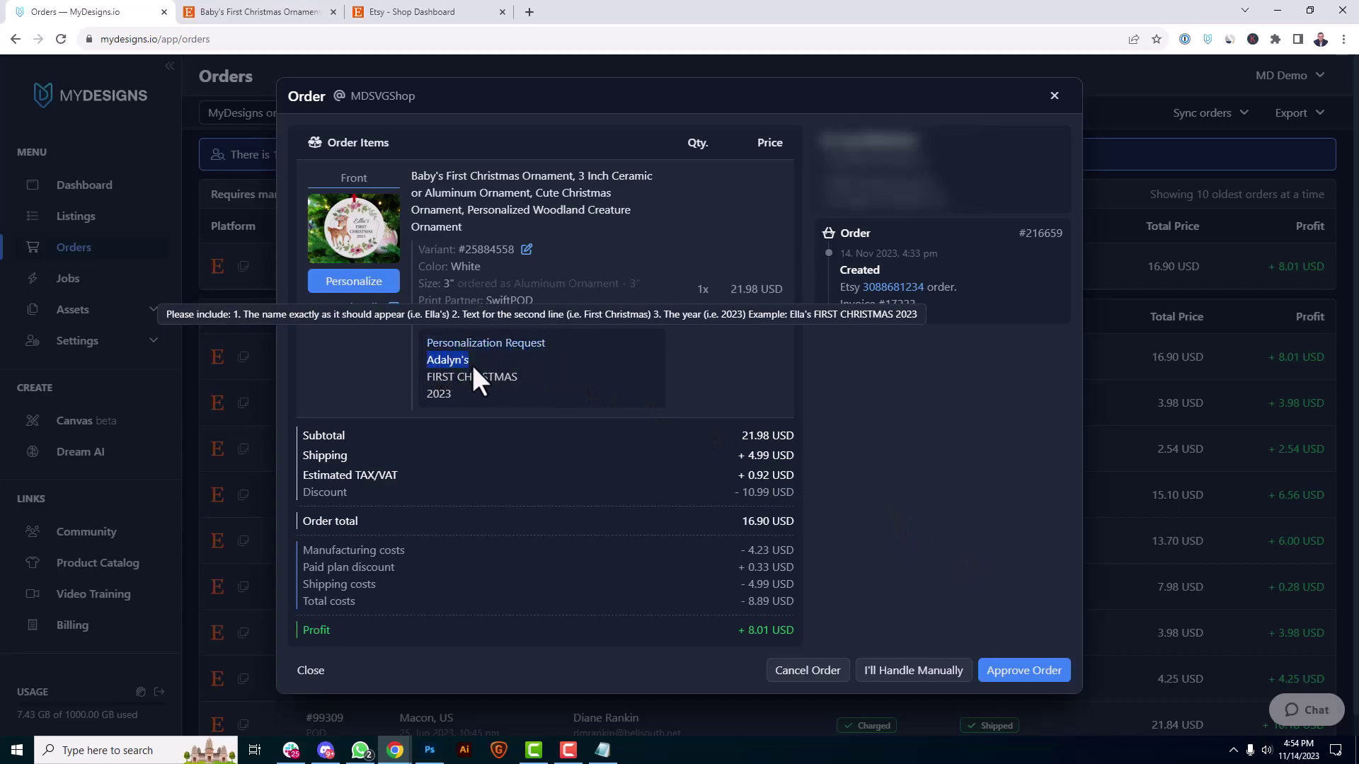
drag(427, 377, 551, 375)
click(483, 397)
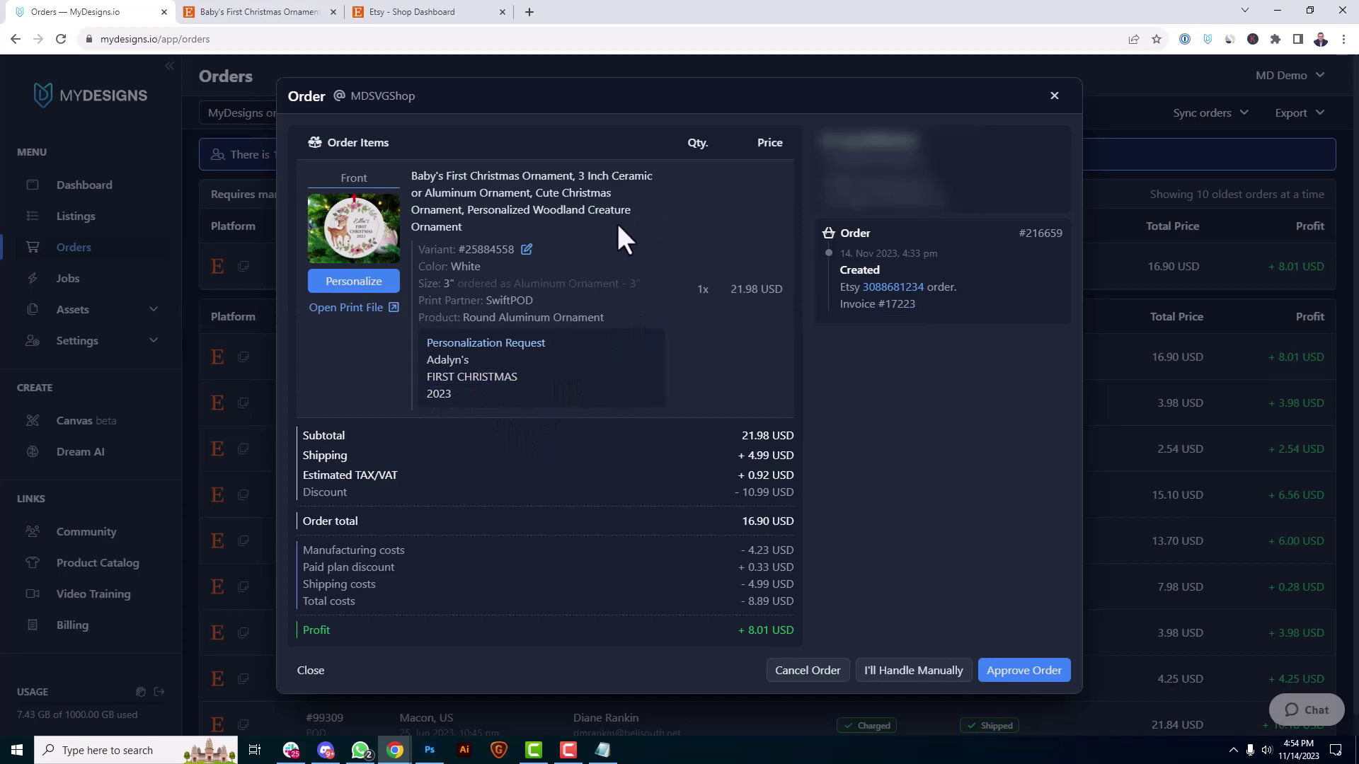
Replace the template name on the design with the customer's requested name, copied from the request
click(390, 287)
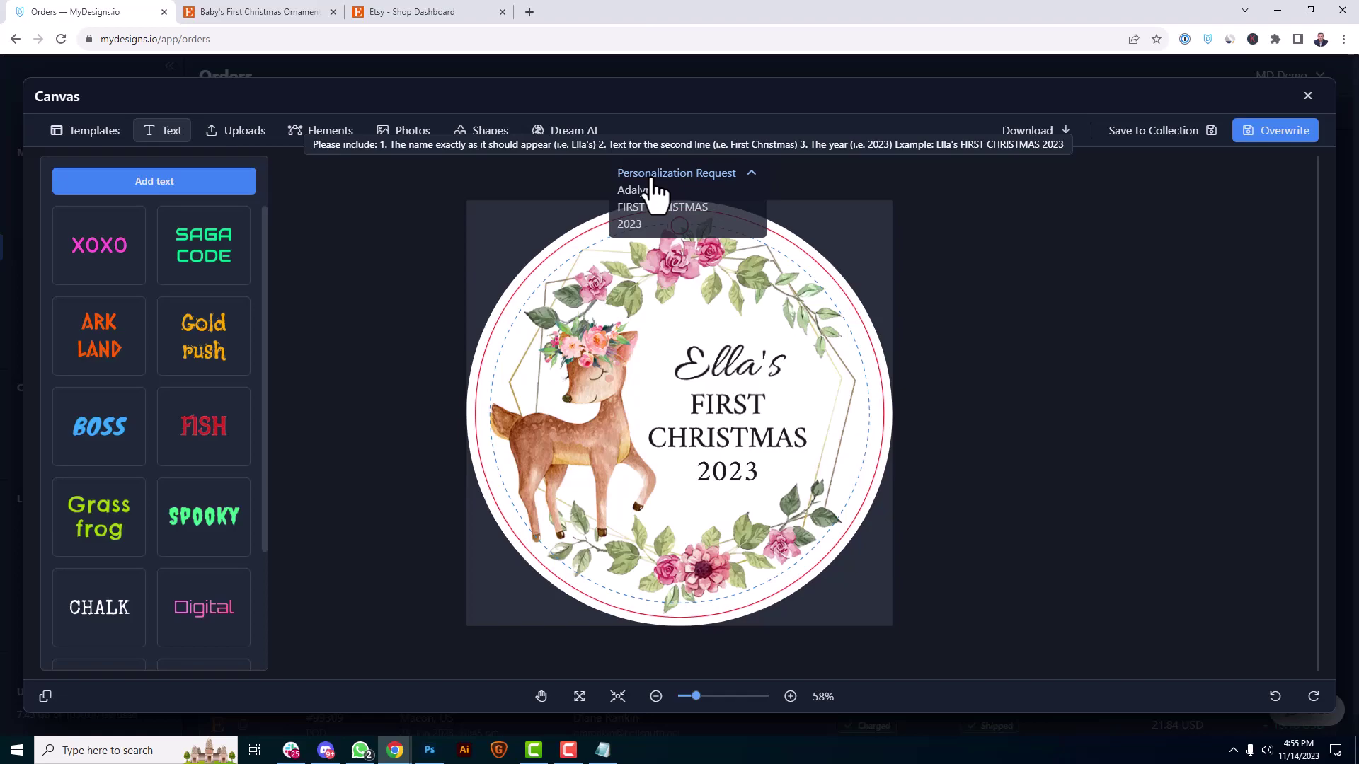
drag(617, 190, 659, 193)
right_click(665, 197)
click(679, 204)
double_click(709, 368)
key(ctrl+v)
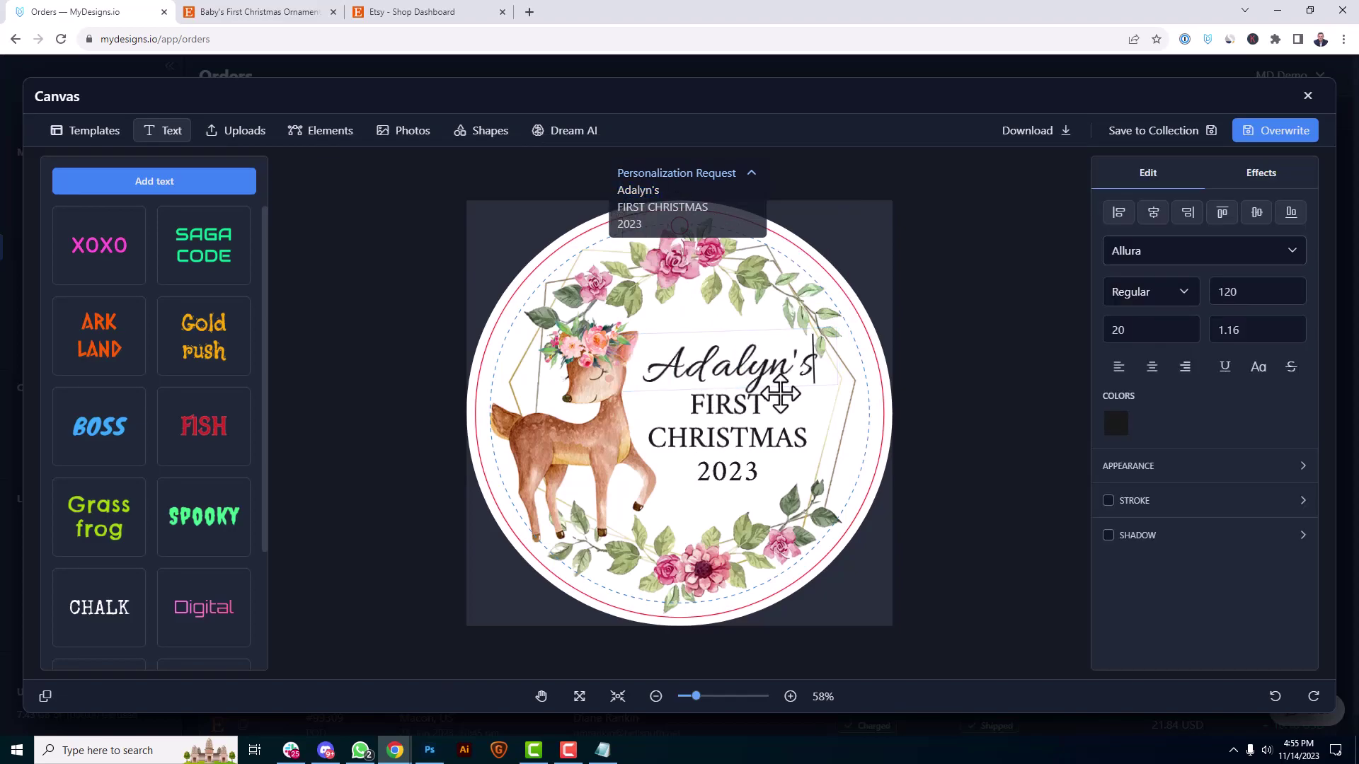
click(940, 300)
Set the new name's font size to 110
click(768, 374)
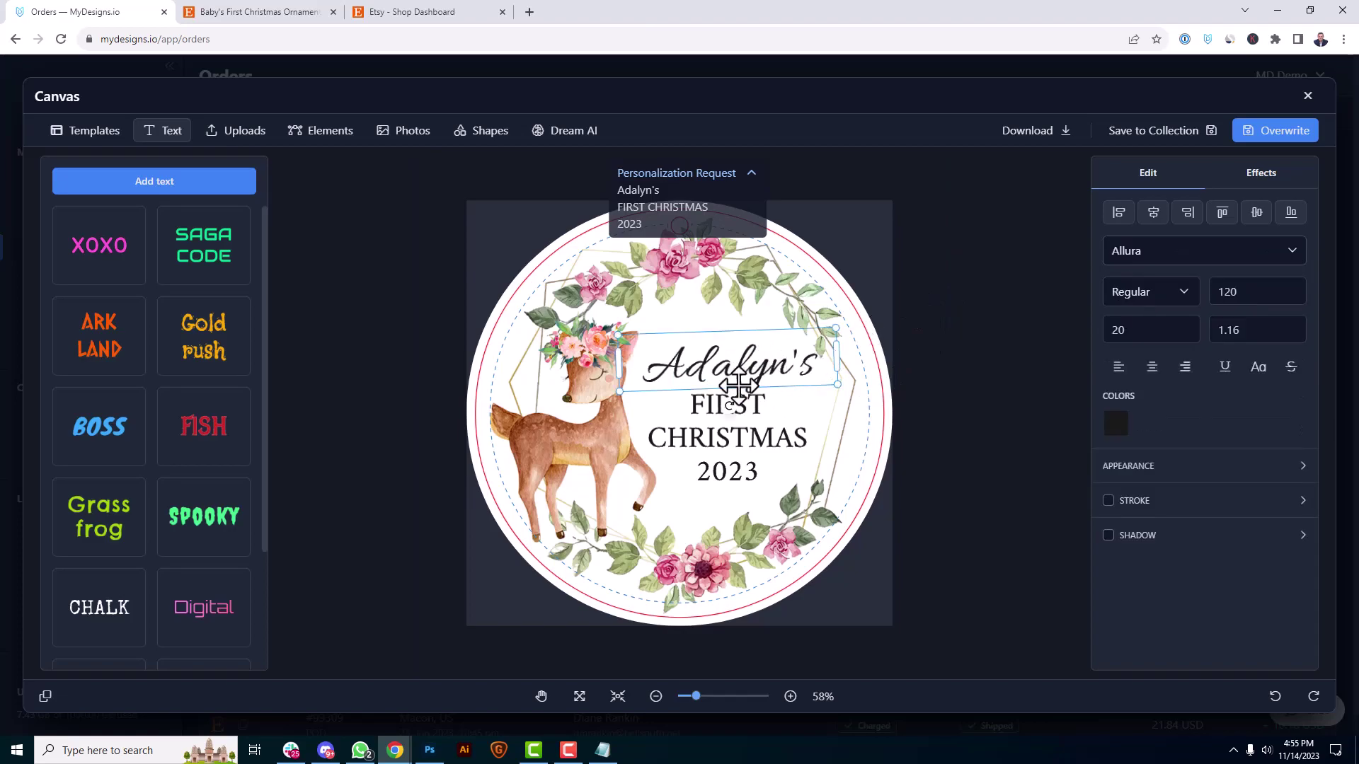
click(1235, 294)
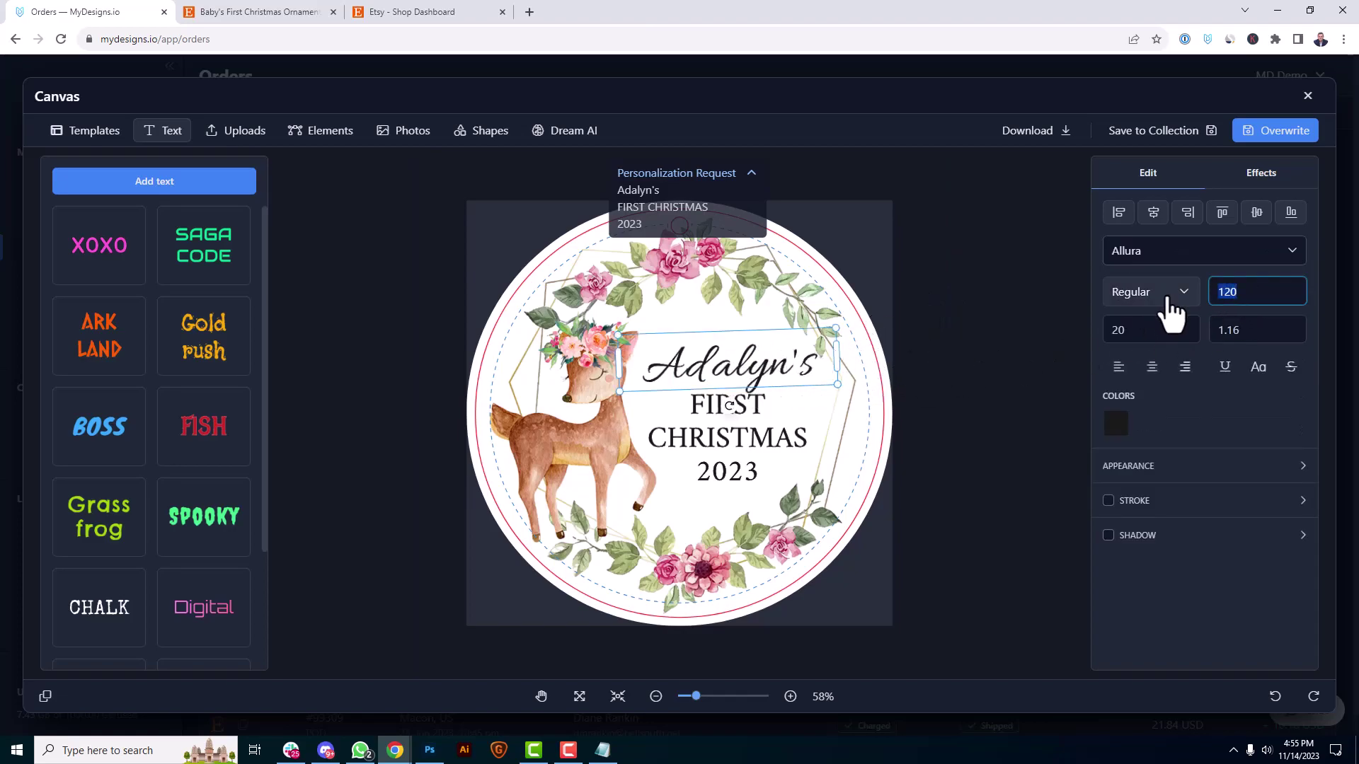
text(110)
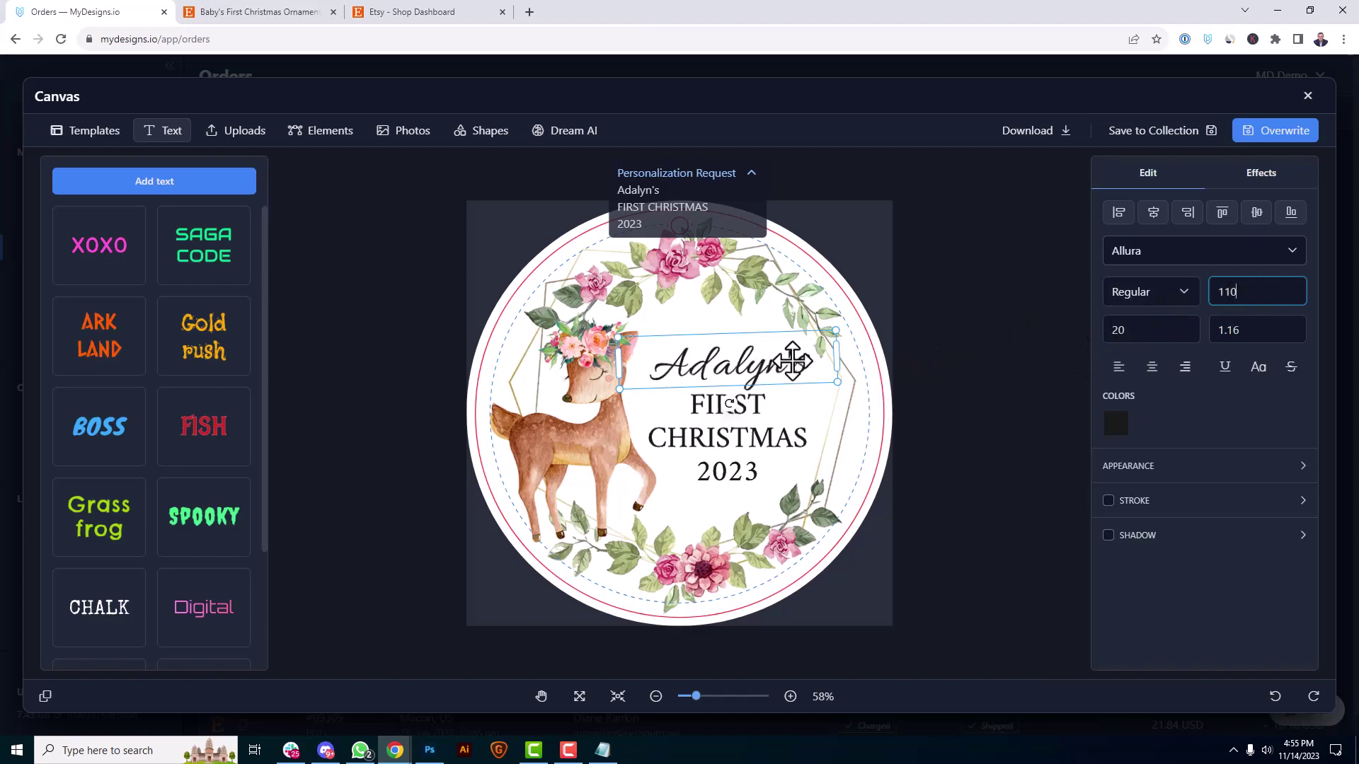
click(974, 364)
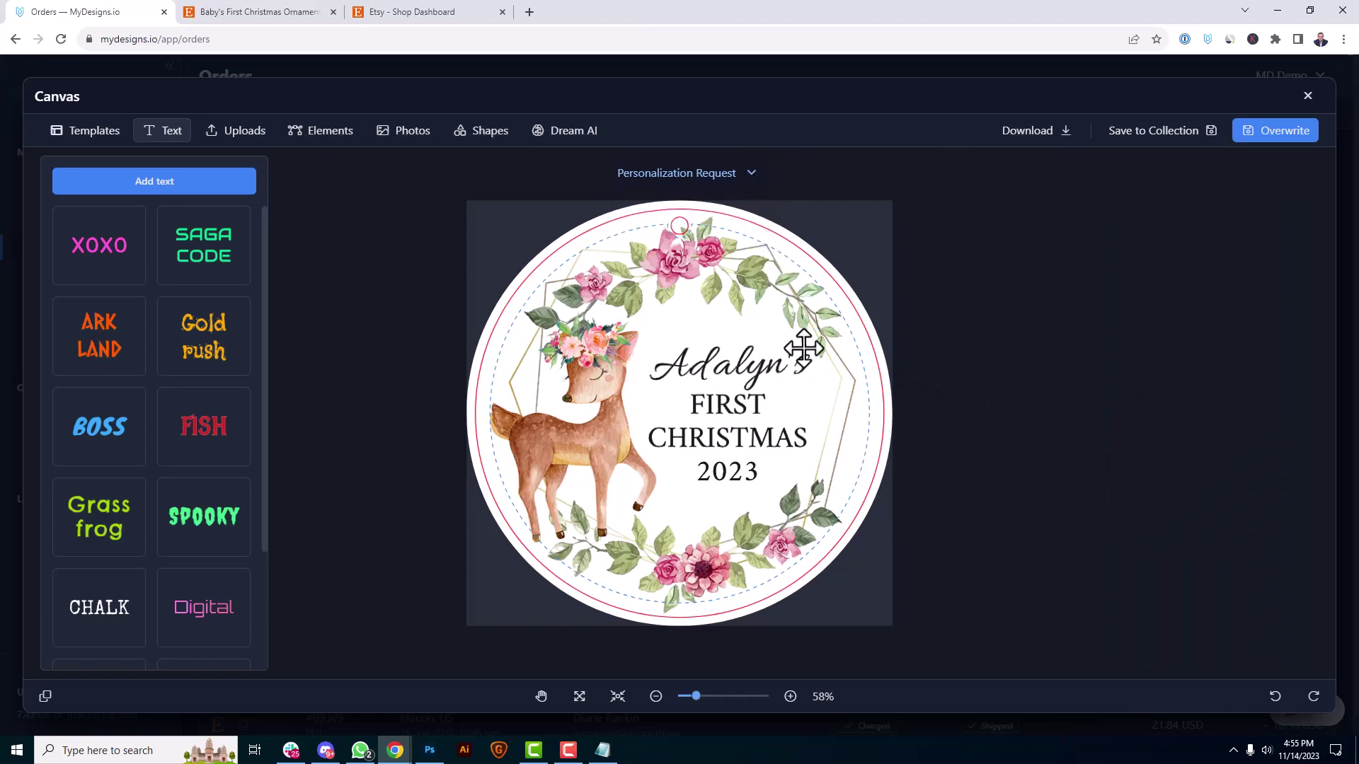
Overwrite the order's design with the personalized version and return from the mockup preview
click(1285, 136)
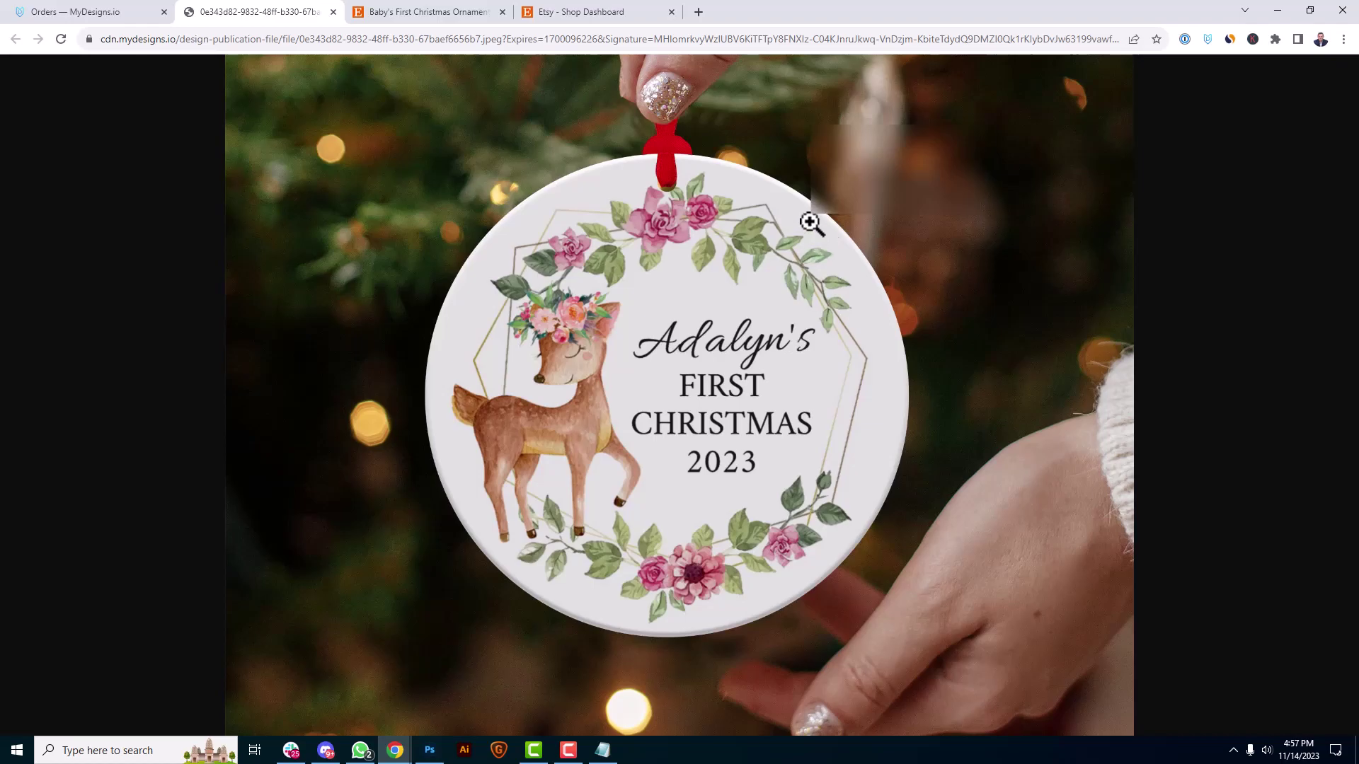
click(333, 12)
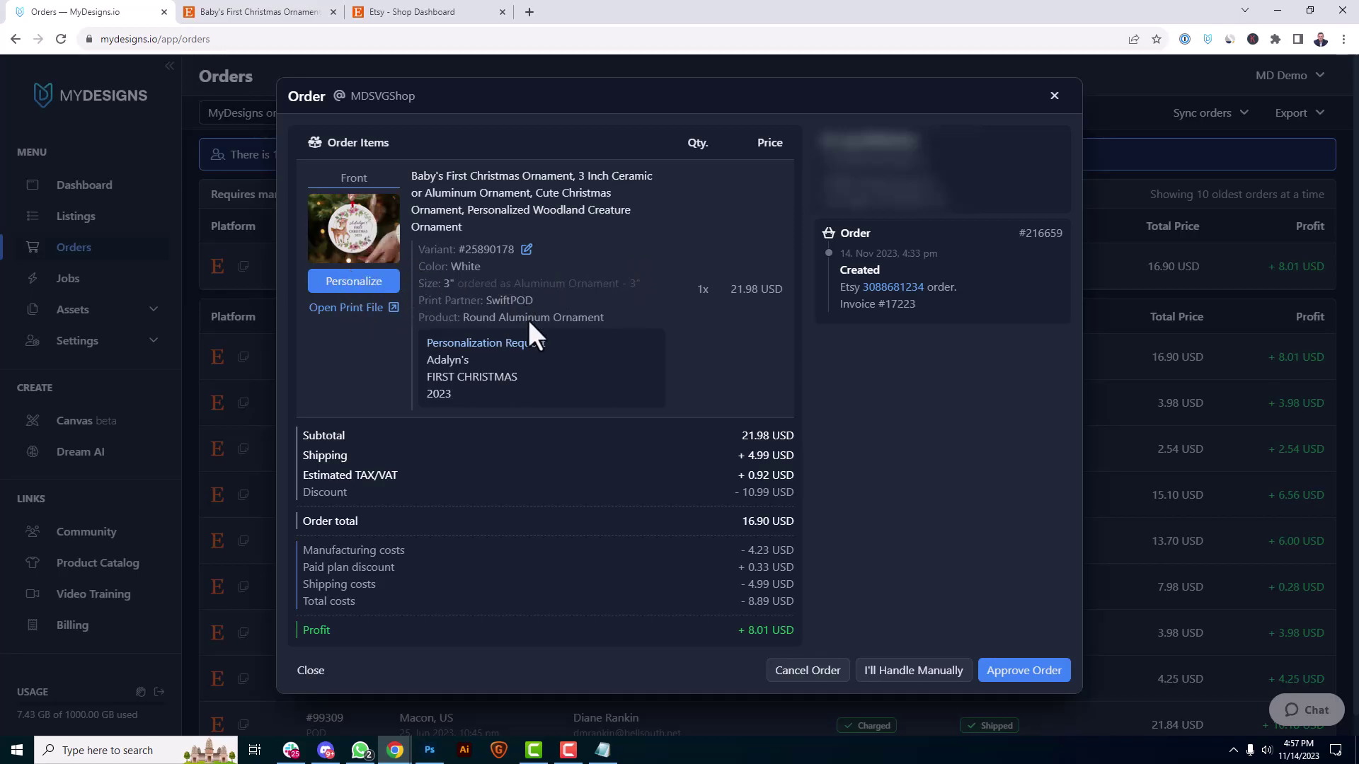
Check the personalization request, then approve the order and confirm it in the Confirmation Required dialog
mouse_move(452, 375)
drag(429, 362, 467, 396)
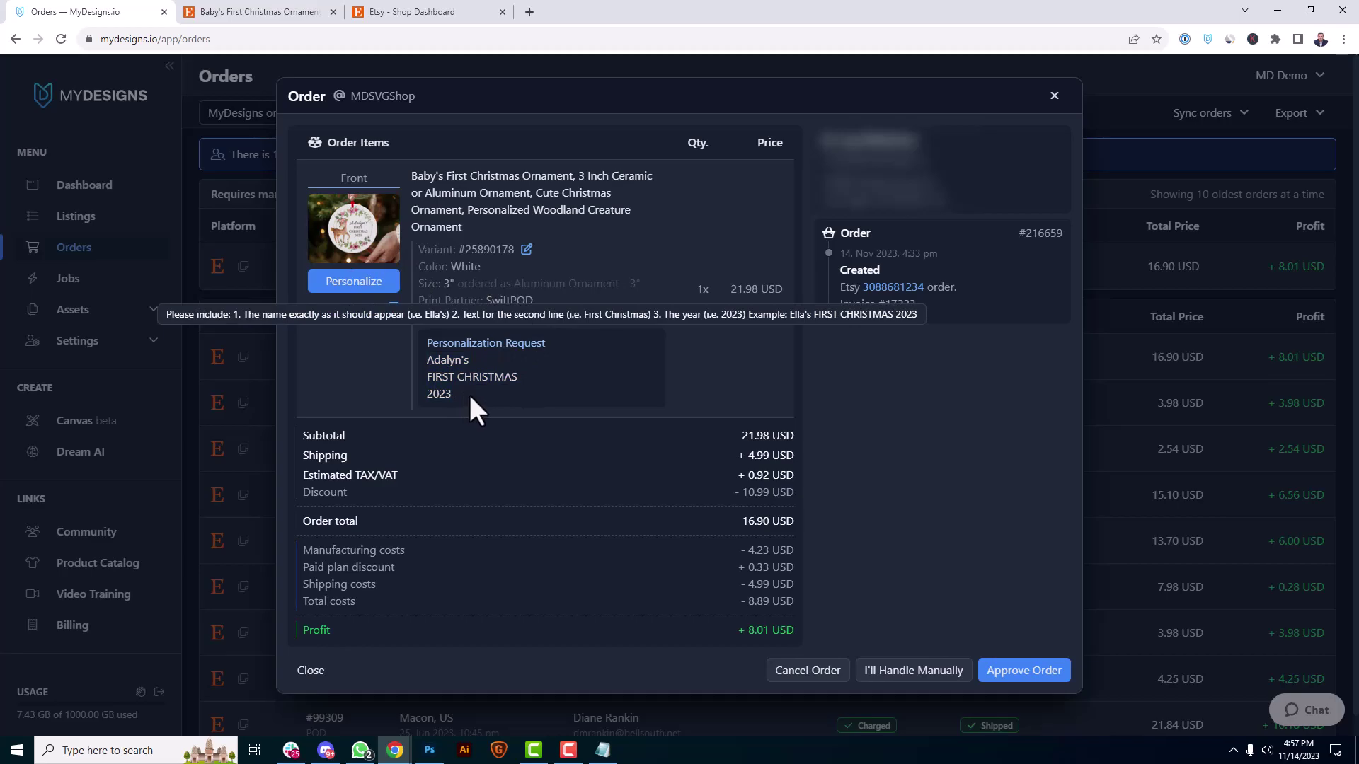
click(1027, 676)
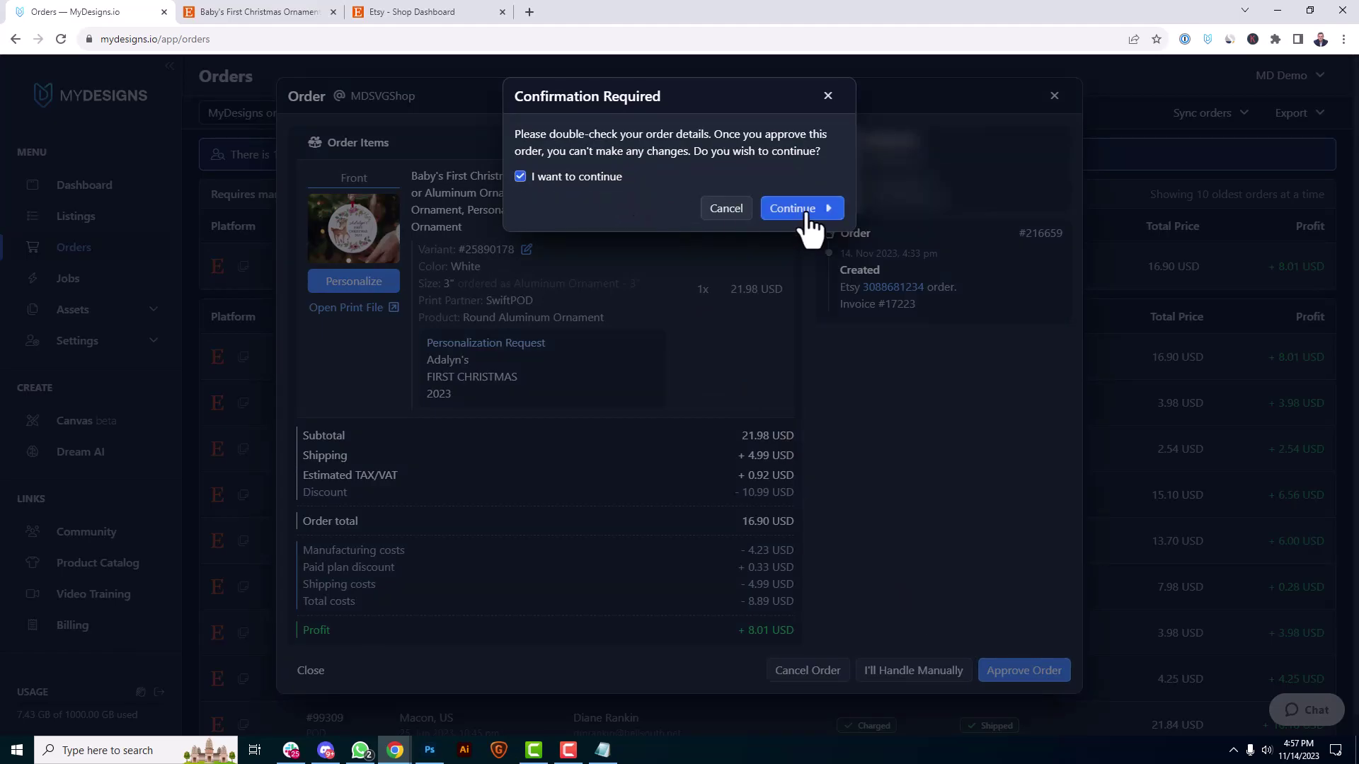
click(798, 209)
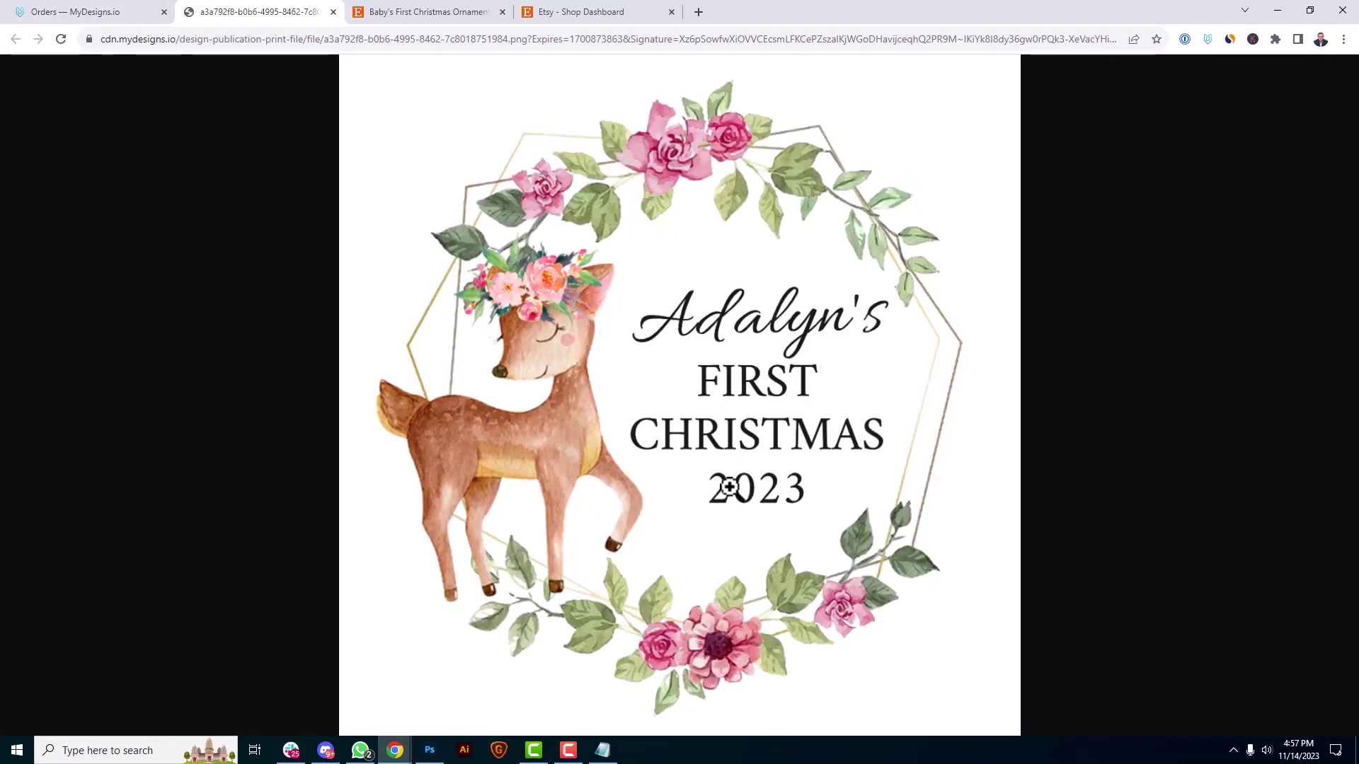
click(333, 12)
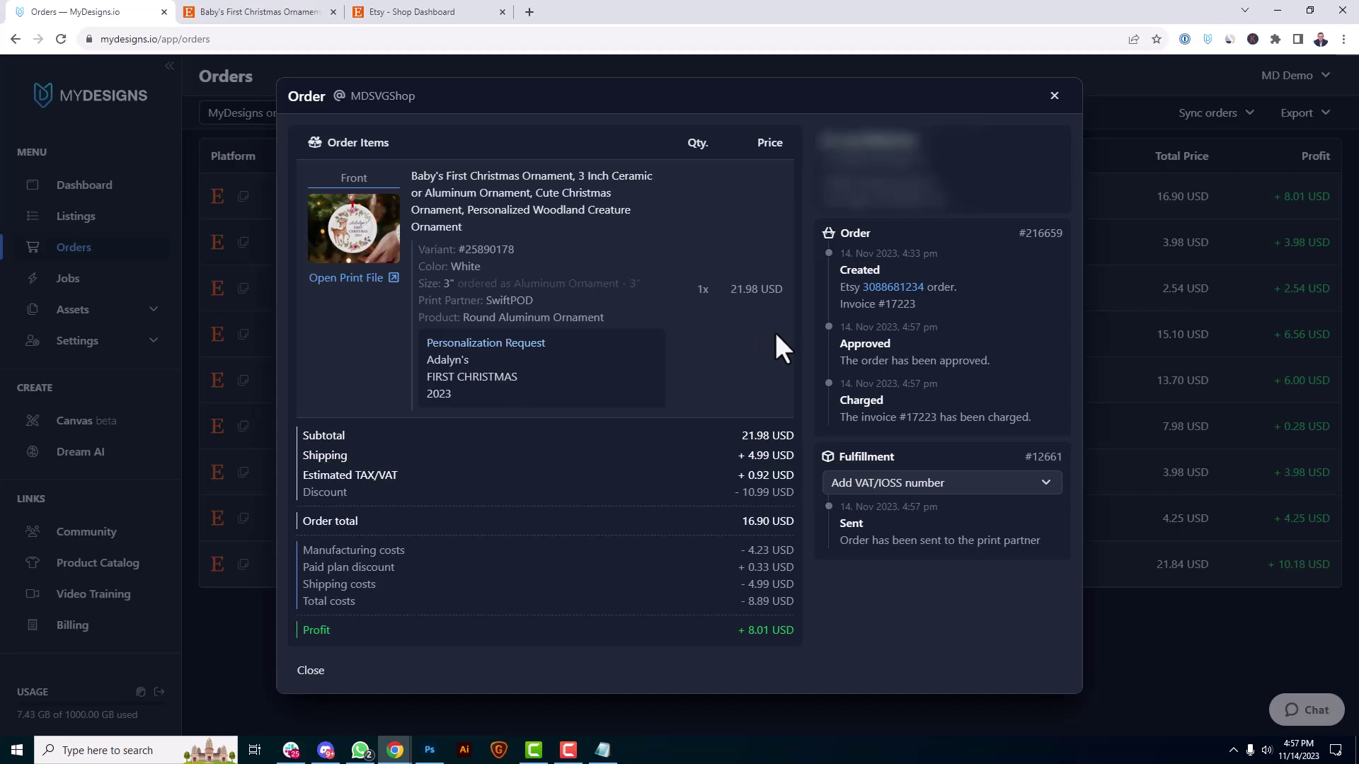
mouse_move(496, 354)
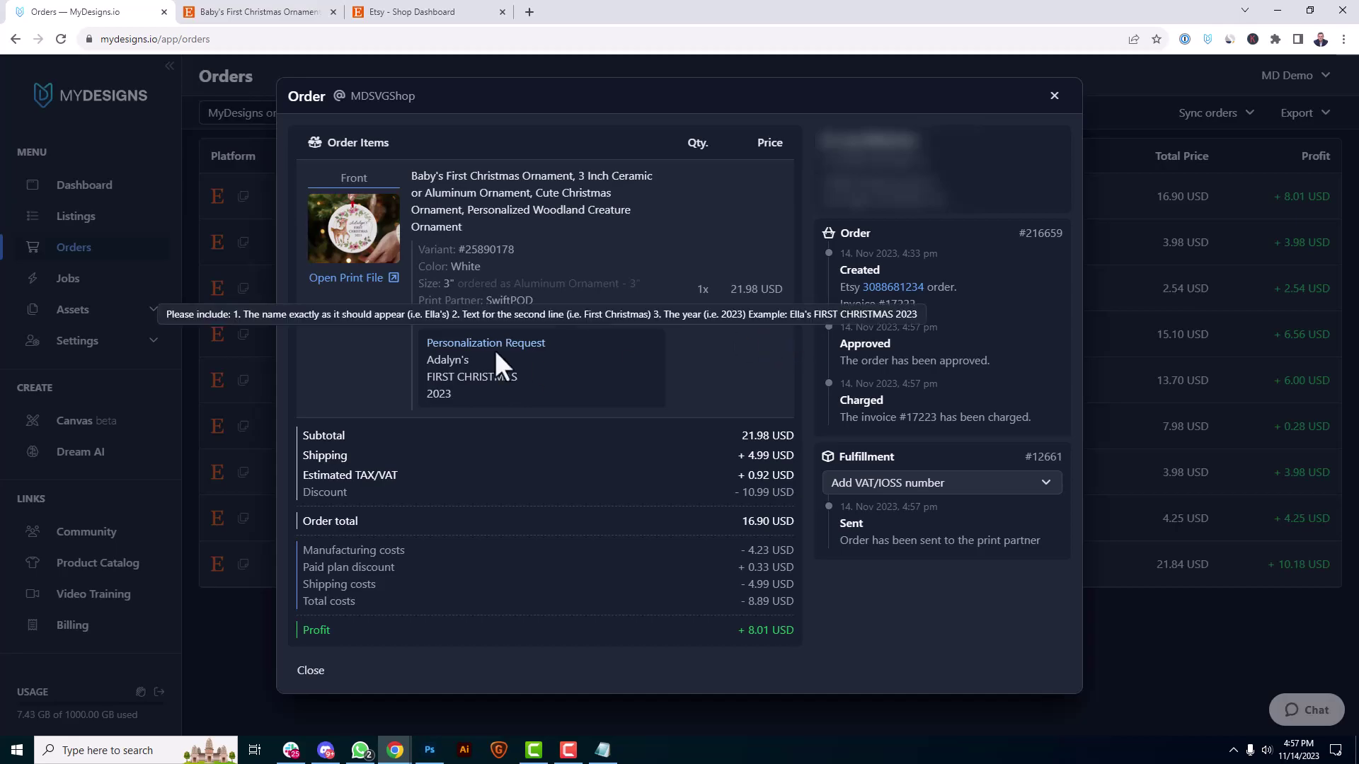